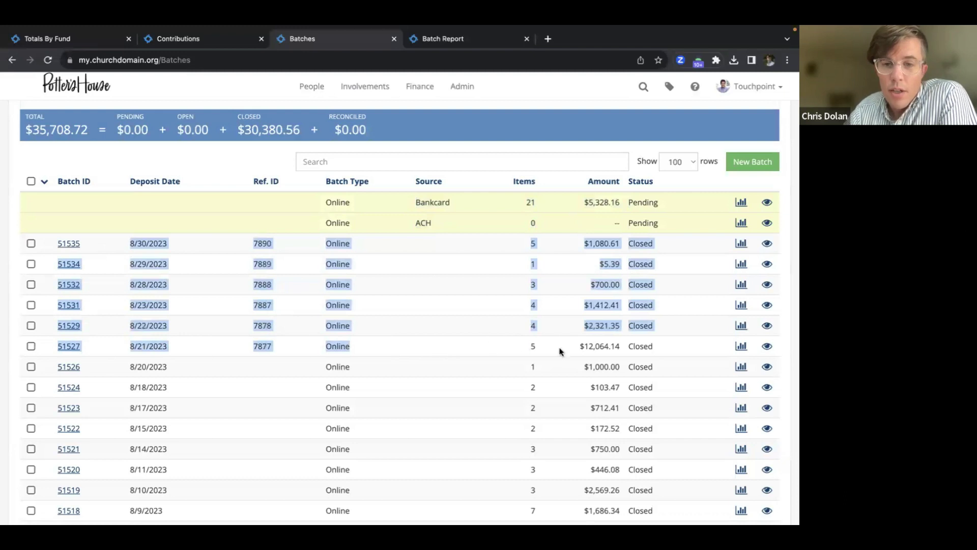
# Examine the online batches that have reference IDs, highlighting the newest batch's Ref. ID and deposit date
pyautogui.click(670, 342)
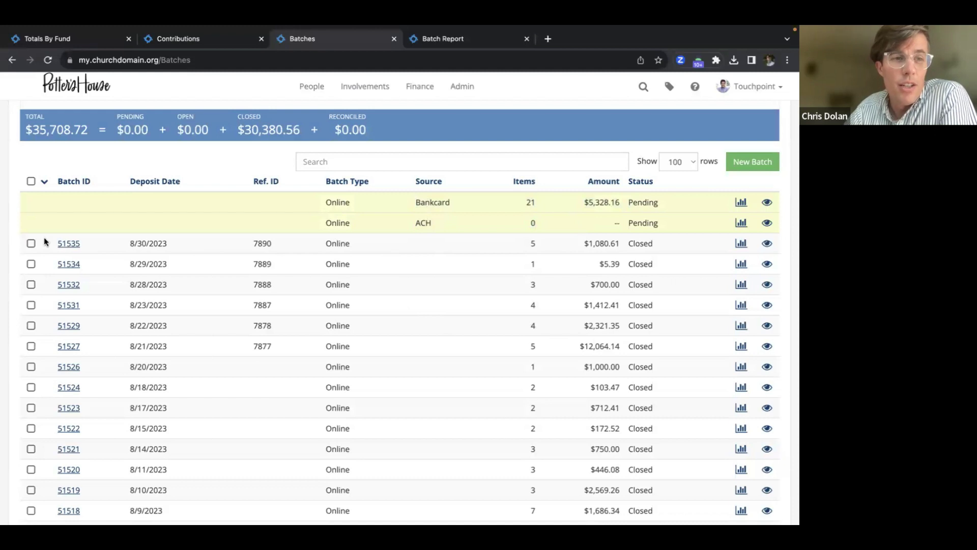
pyautogui.moveTo(55, 244); pyautogui.dragTo(448, 364)
pyautogui.scroll(-3, 487, 366)
pyautogui.scroll(2, 488, 365)
pyautogui.click(437, 248)
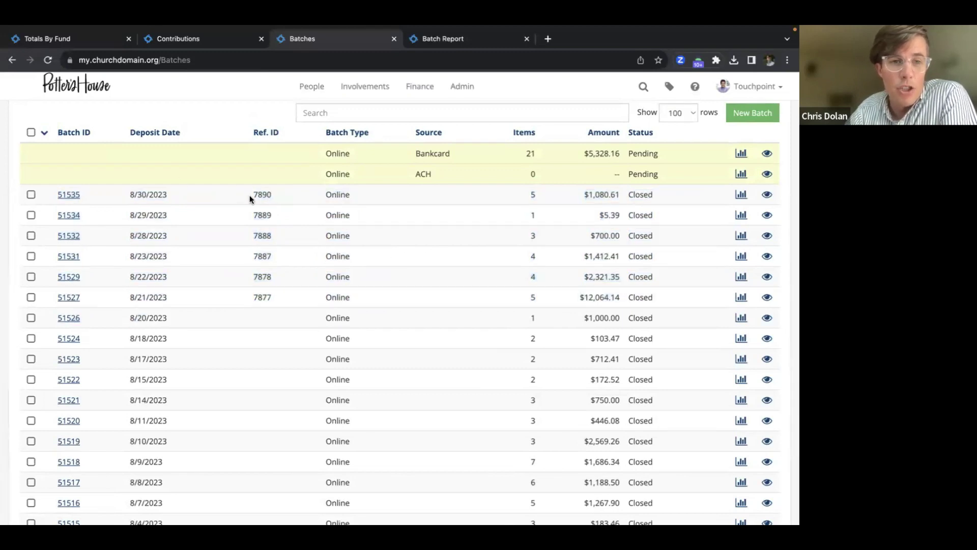
pyautogui.moveTo(249, 195); pyautogui.dragTo(285, 196)
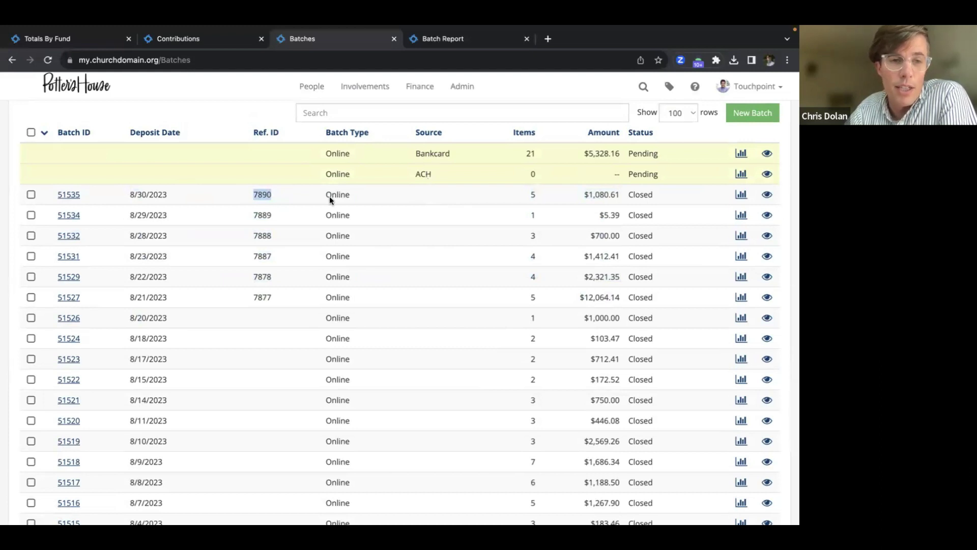
pyautogui.moveTo(124, 195); pyautogui.dragTo(181, 201)
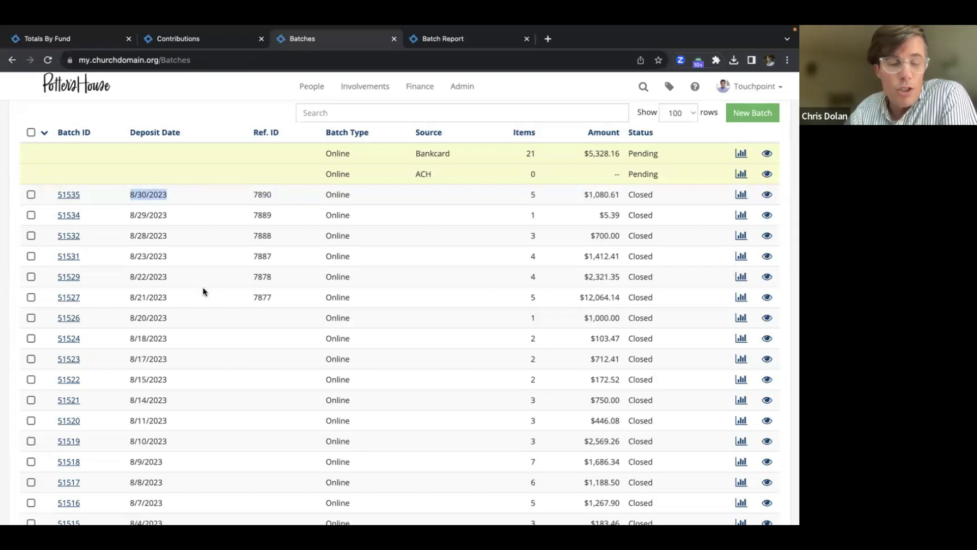
# Open the admin Settings in a separate browser tab and find Auto Close Online Batches among the finance batch settings
pyautogui.moveTo(465, 87)
pyautogui.moveTo(371, 116)
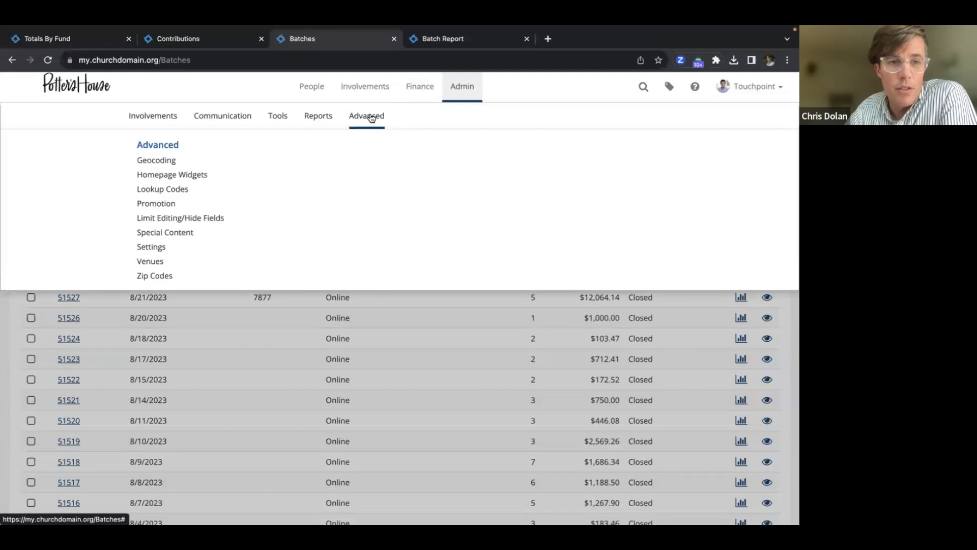
pyautogui.rightClick(177, 247)
pyautogui.click(184, 253)
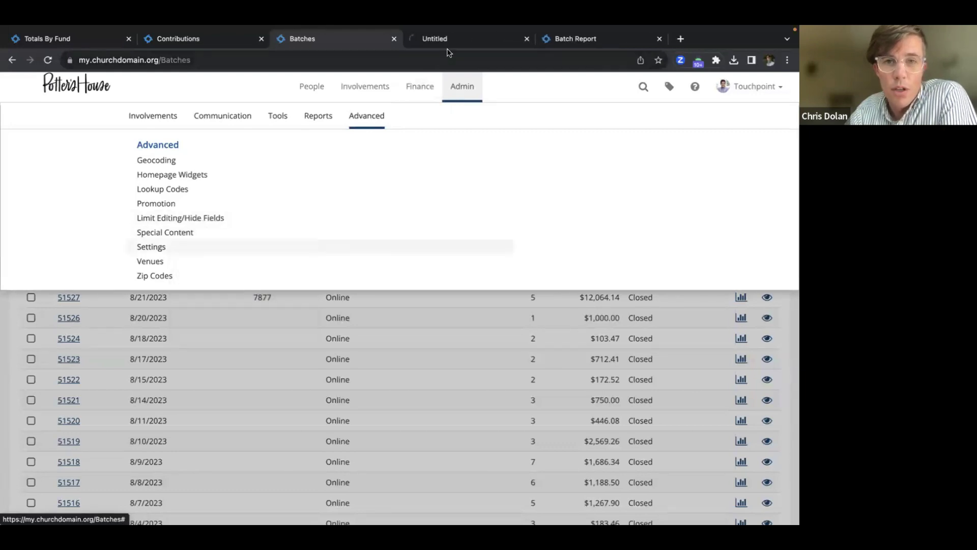
pyautogui.click(444, 40)
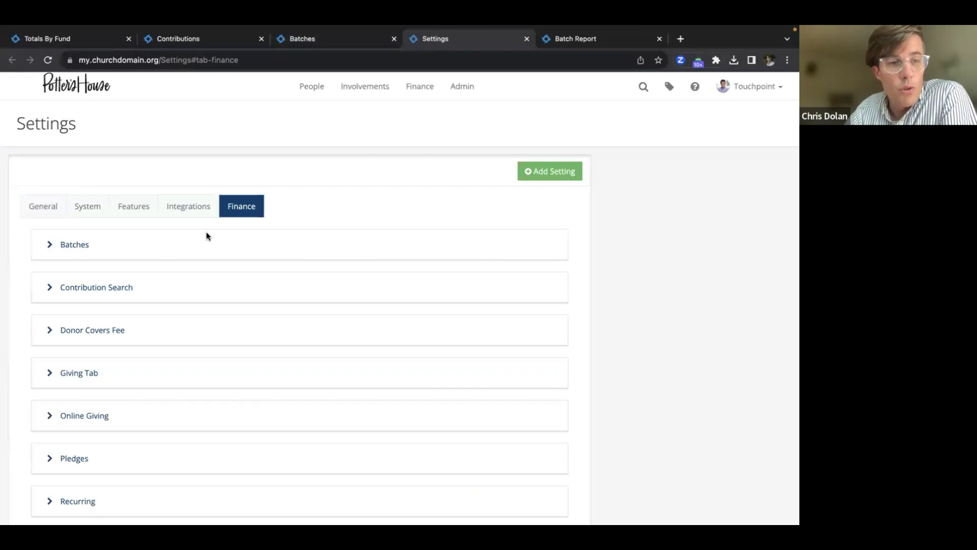
pyautogui.click(74, 252)
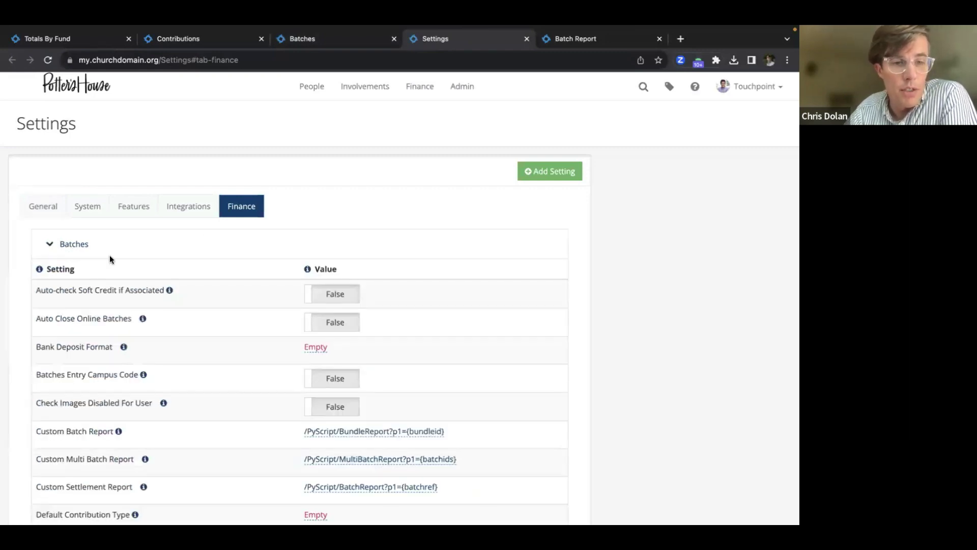
pyautogui.scroll(-1, 256, 360)
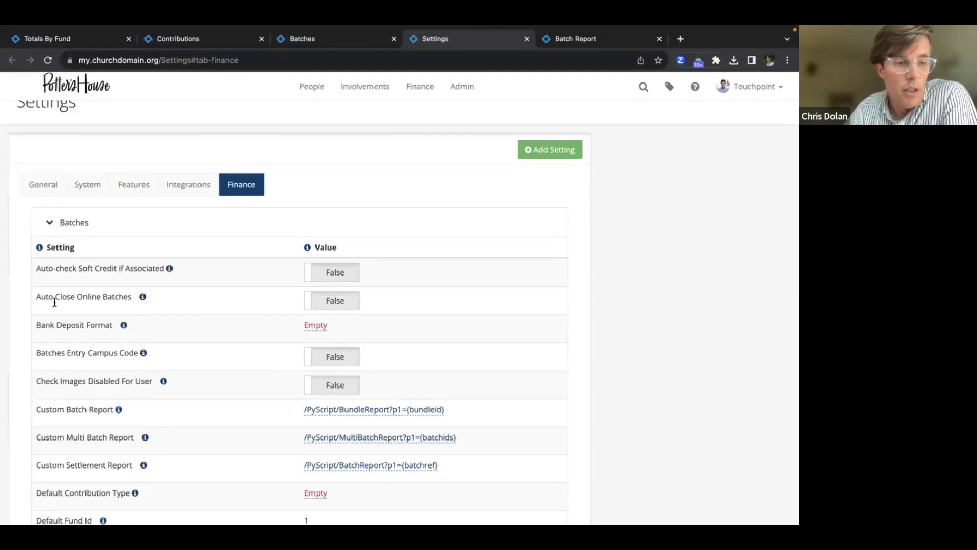
pyautogui.moveTo(36, 298); pyautogui.dragTo(117, 307)
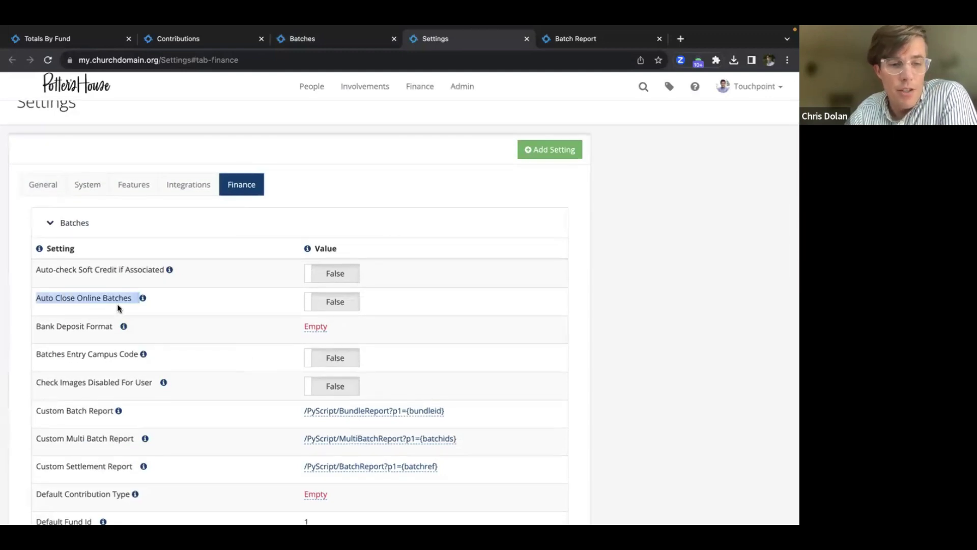
# Return to the Batches page and review the reference IDs of the online batches
pyautogui.click(307, 38)
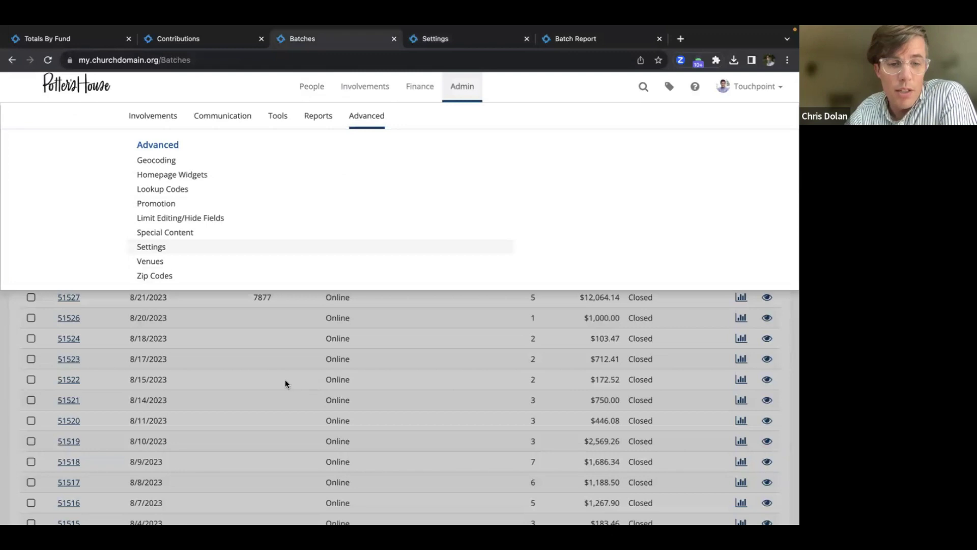
pyautogui.scroll(-3, 285, 382)
pyautogui.scroll(1, 285, 381)
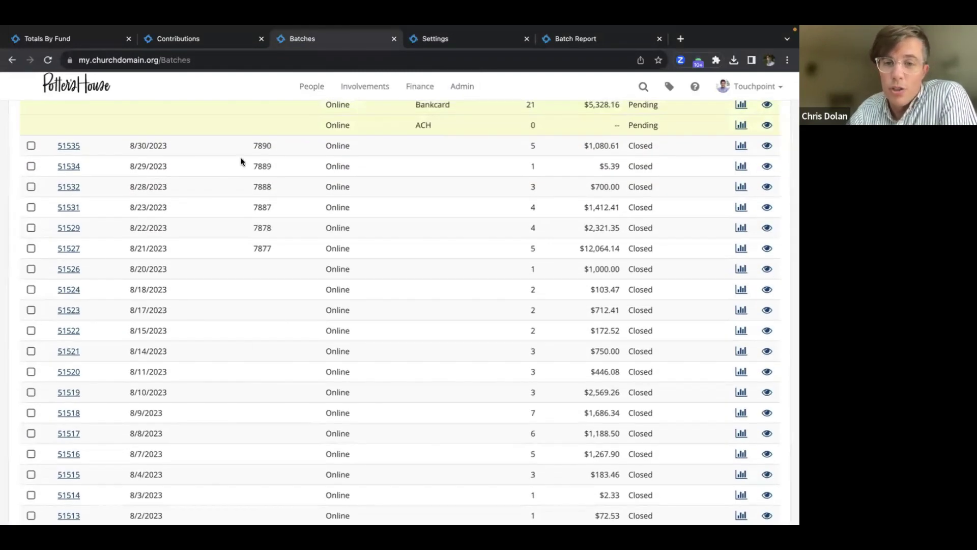
pyautogui.scroll(1, 473, 282)
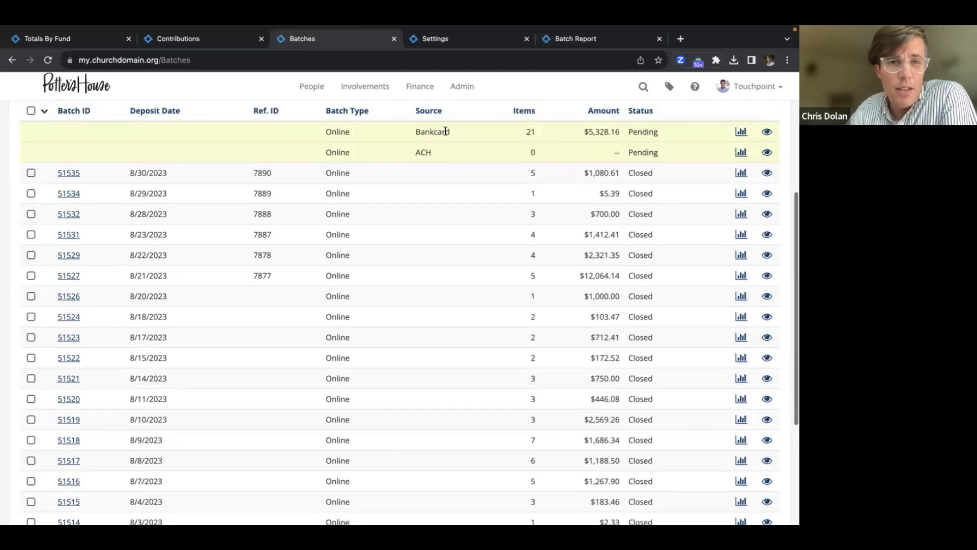
# Open the finance Settlements search in a separate browser tab and switch to it
pyautogui.click(136, 63)
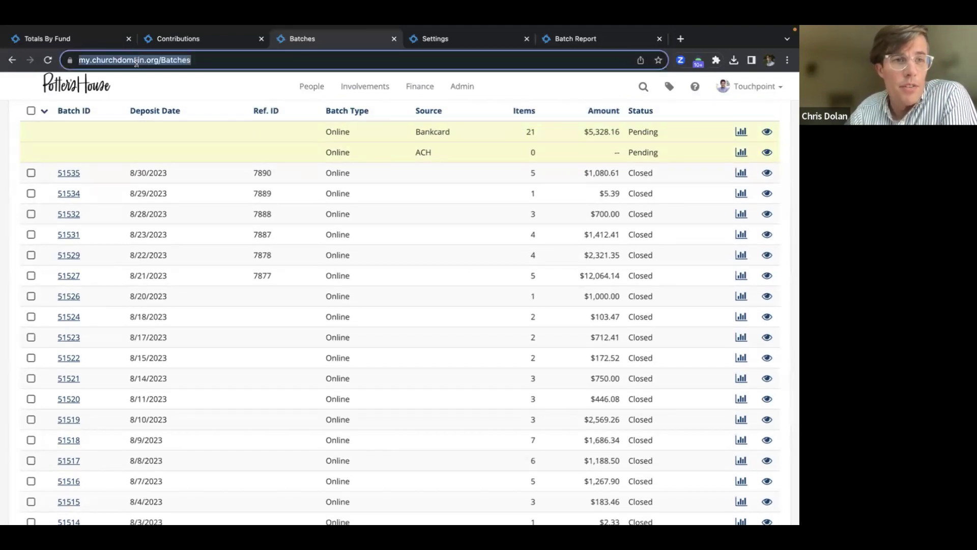
pyautogui.click(414, 90)
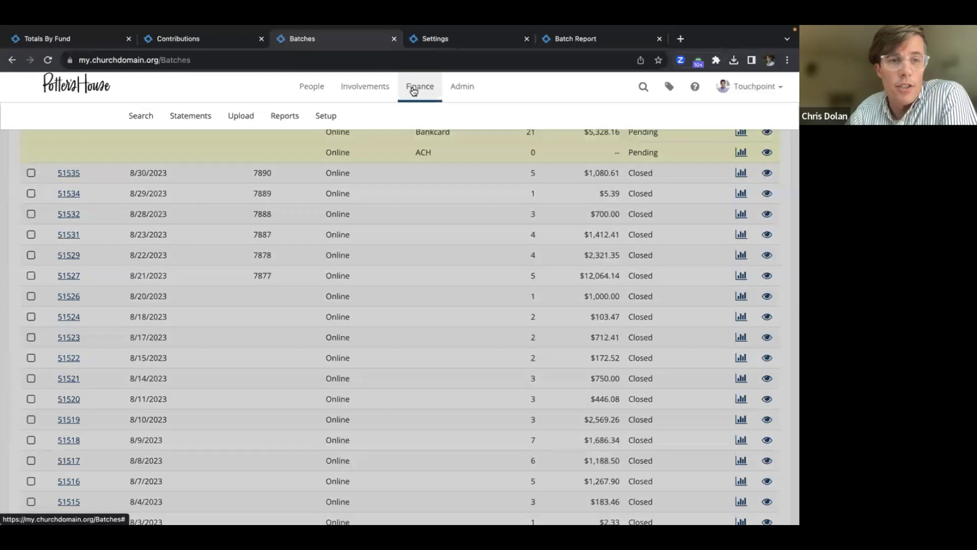
pyautogui.moveTo(144, 116)
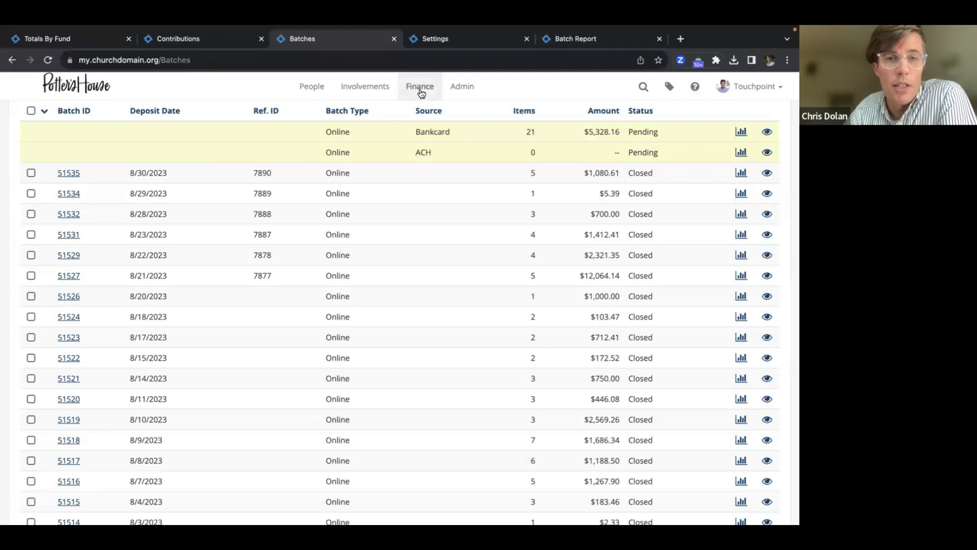
pyautogui.moveTo(421, 92)
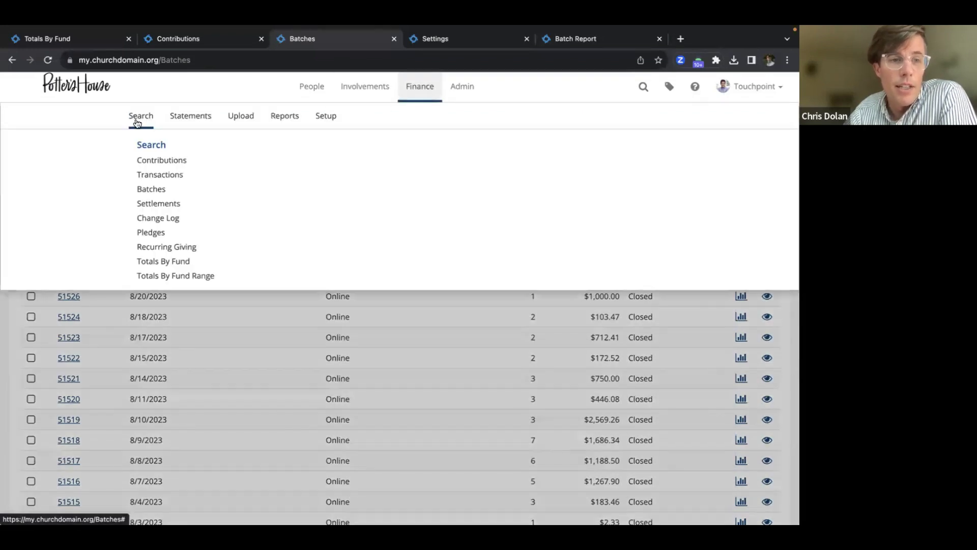
pyautogui.rightClick(156, 203)
pyautogui.click(168, 208)
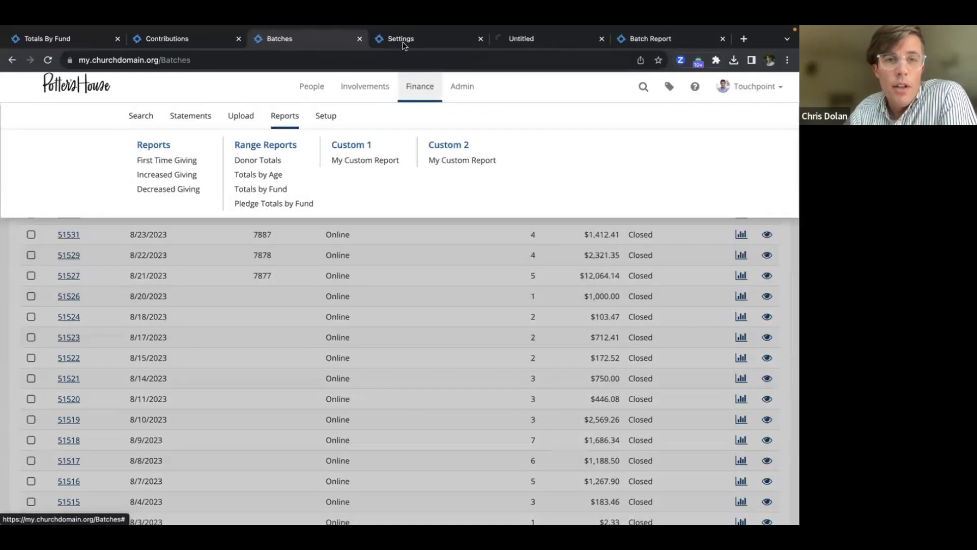
pyautogui.click(562, 35)
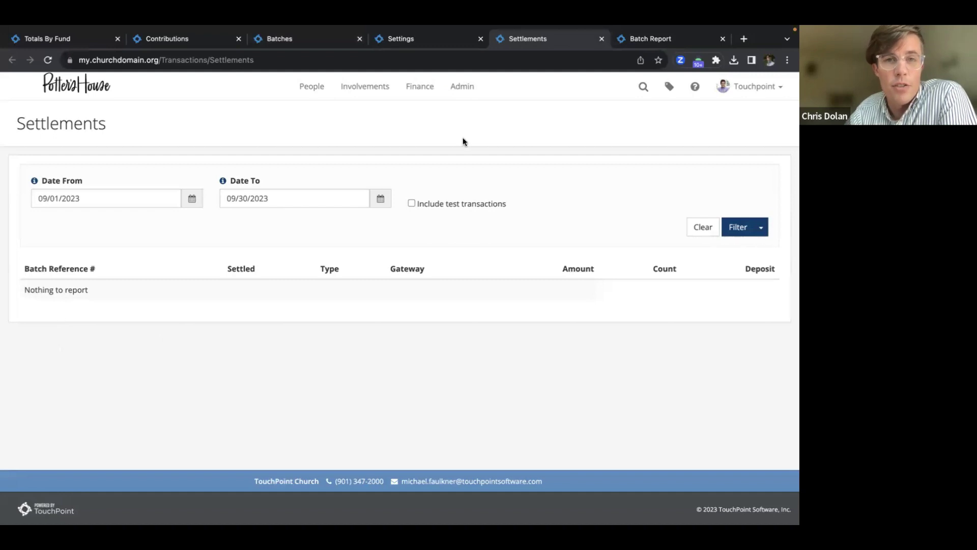
# Go back to the Batches page and highlight the amount and status of batch 51529
pyautogui.click(310, 39)
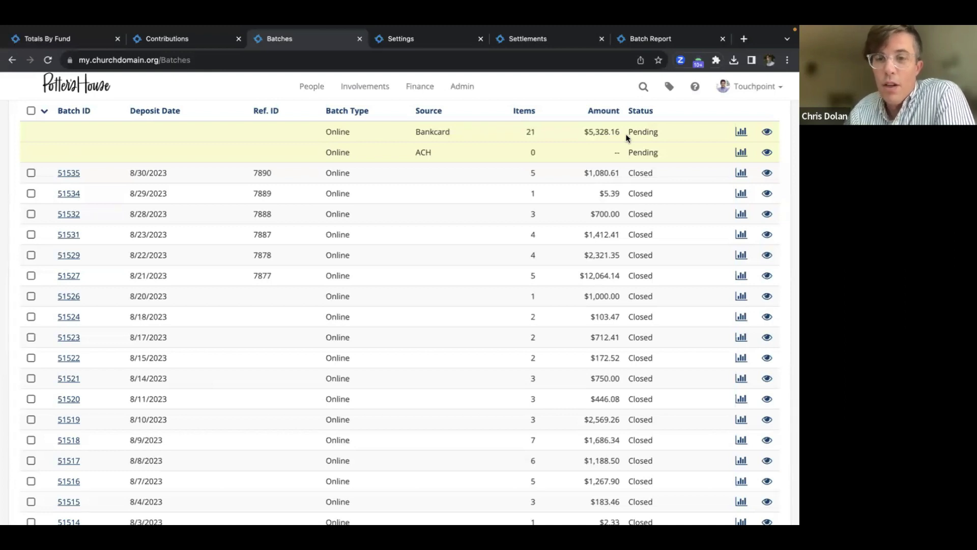
pyautogui.moveTo(583, 254); pyautogui.dragTo(650, 256)
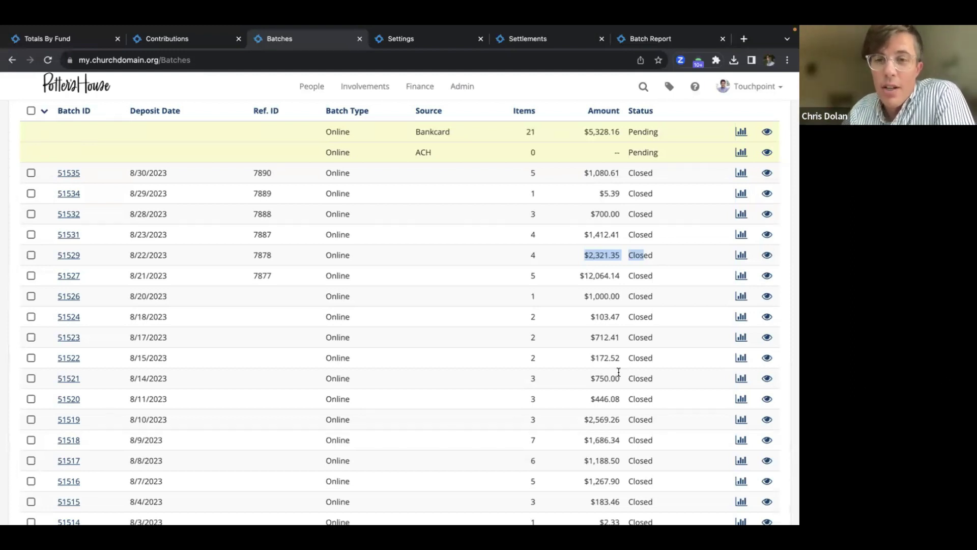
pyautogui.click(655, 295)
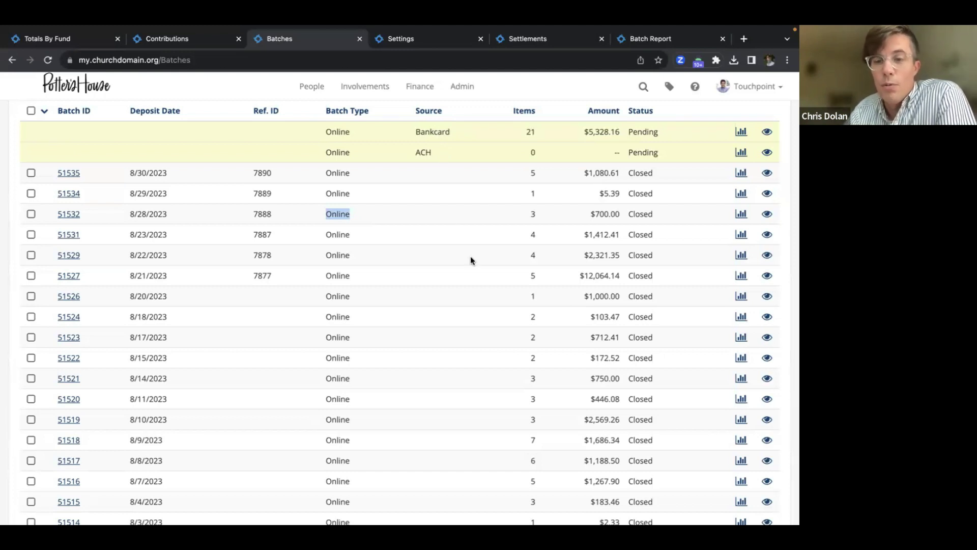
# Look through the available Batch Type filter options and check the date range filter above the batch list
pyautogui.scroll(3, 407, 185)
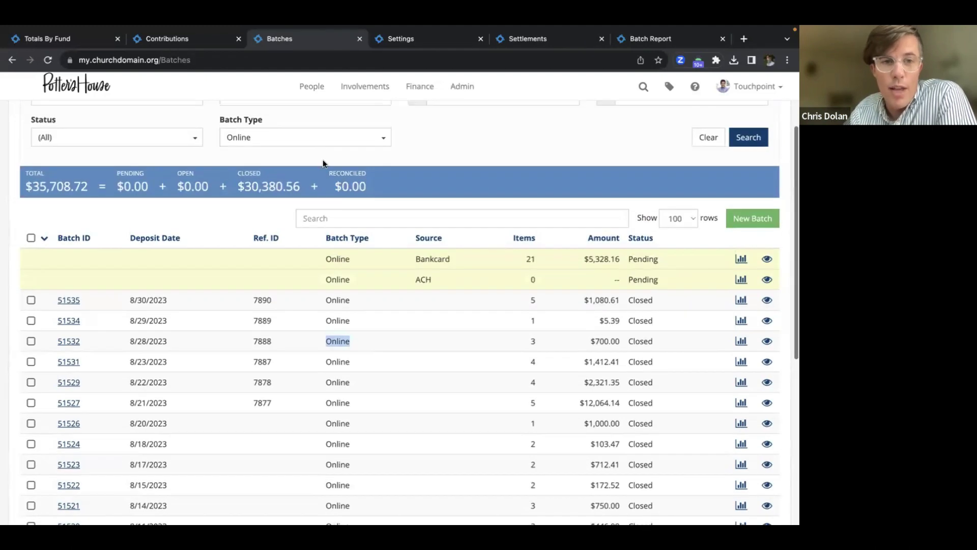
pyautogui.click(309, 138)
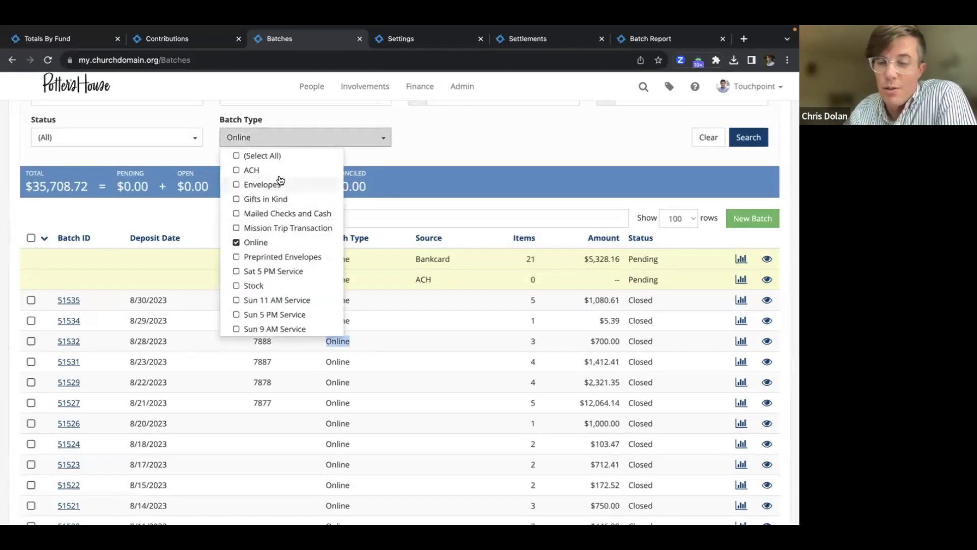
pyautogui.click(493, 140)
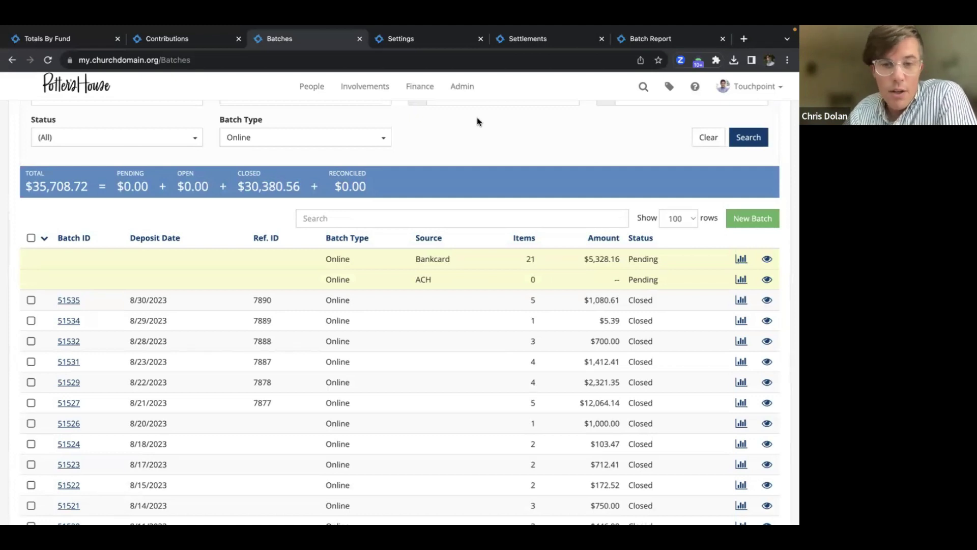
pyautogui.scroll(-2, 477, 121)
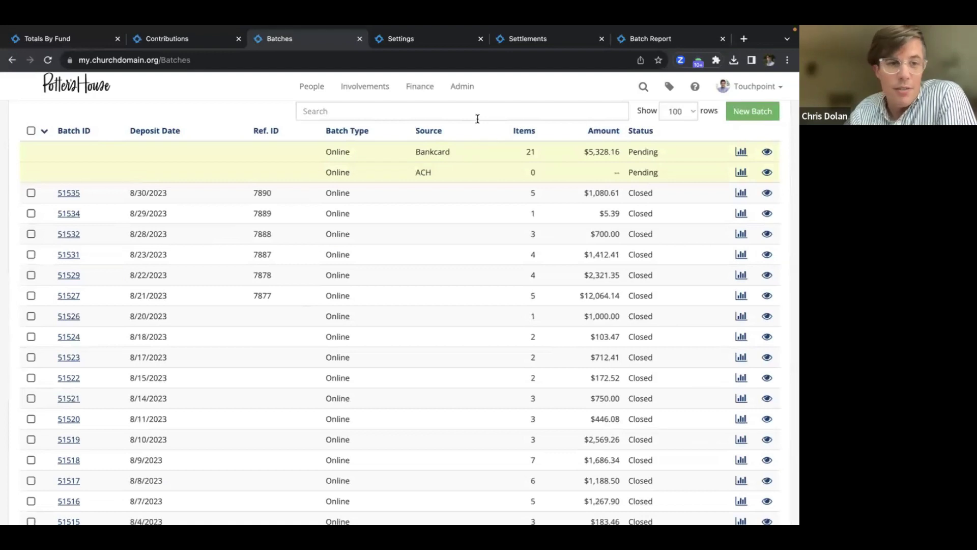
pyautogui.scroll(5, 477, 118)
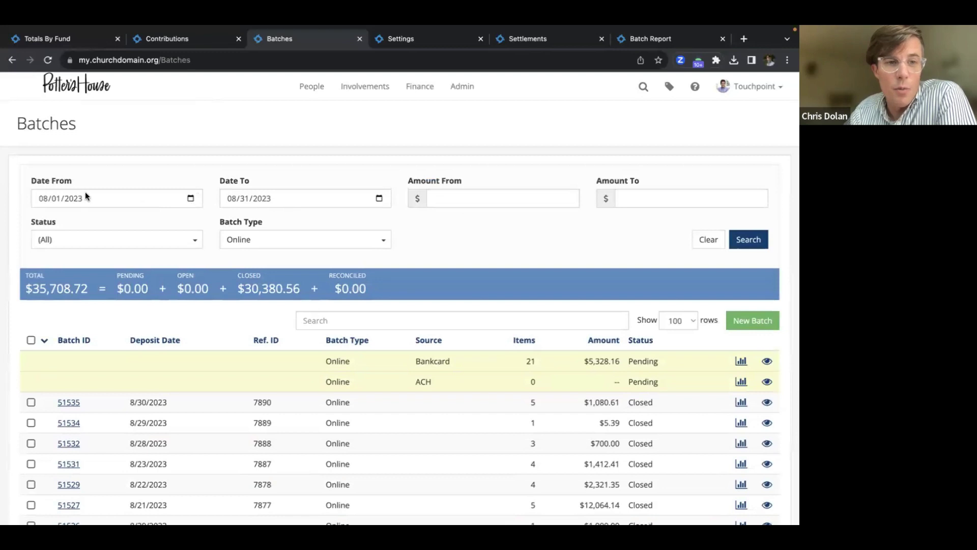
# Select all listed August 2023 online batches and generate a combined report for them
pyautogui.scroll(-15, 96, 348)
pyautogui.scroll(12, 96, 348)
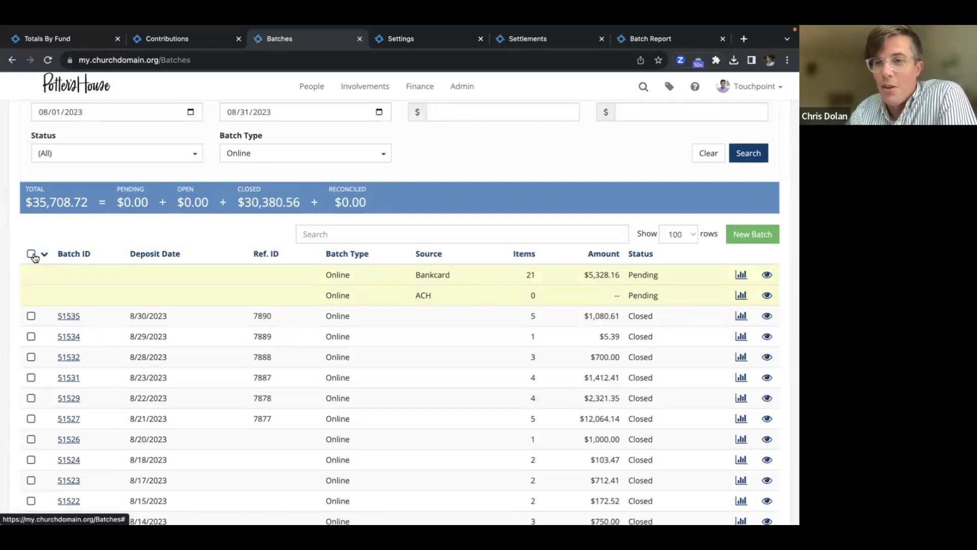
pyautogui.click(31, 254)
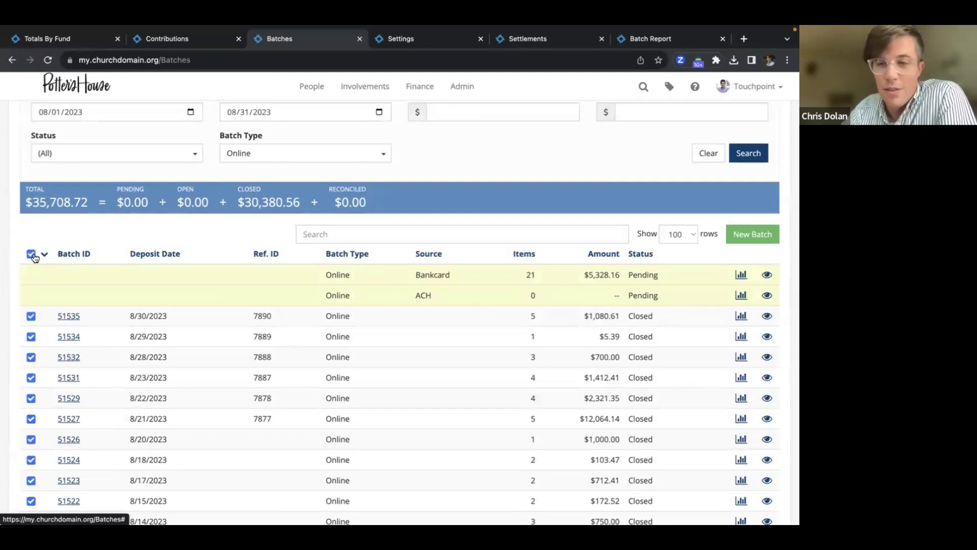
pyautogui.click(44, 256)
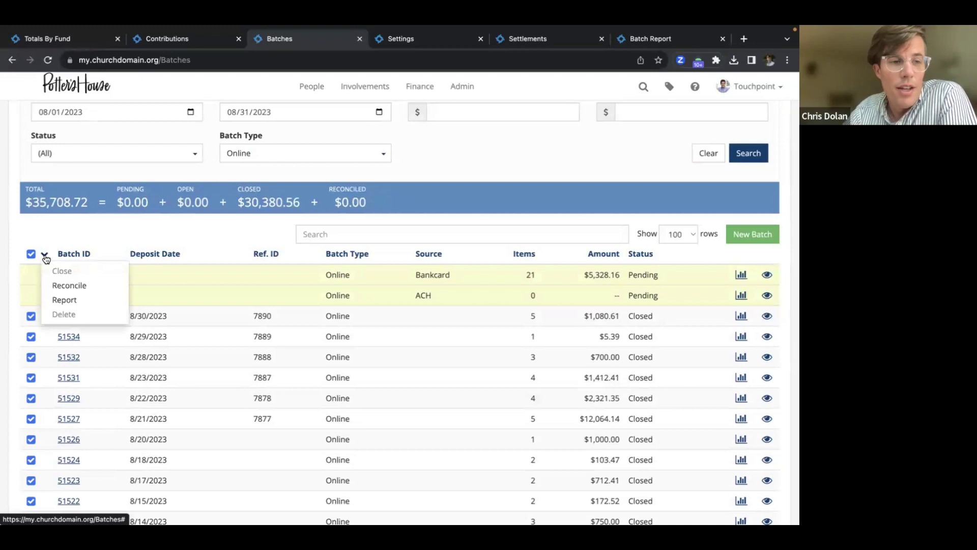
pyautogui.click(64, 300)
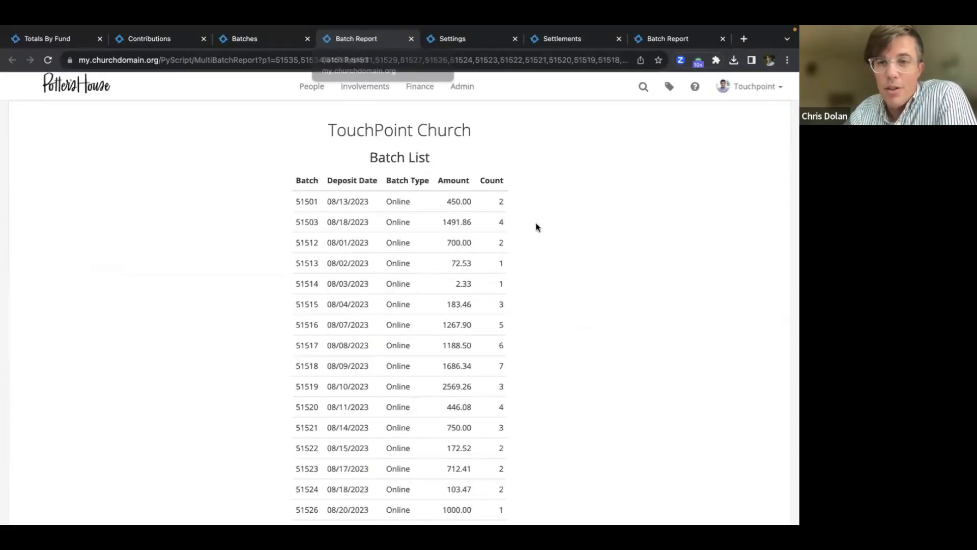
# Review the multi-batch report's Batch List and its Batch Contents breakdown by date and fund
pyautogui.scroll(-5, 453, 324)
pyautogui.scroll(-10, 456, 322)
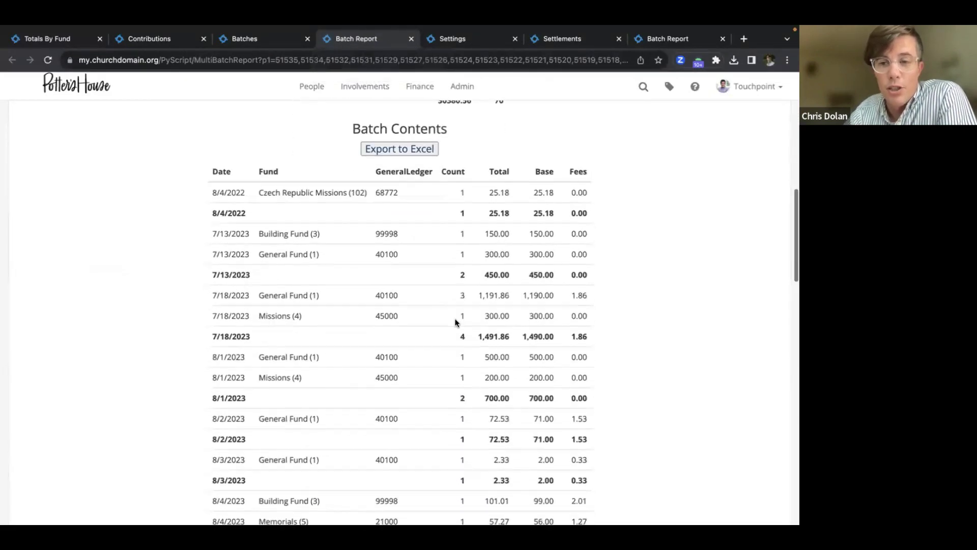
pyautogui.scroll(14, 545, 178)
pyautogui.scroll(2, 641, 133)
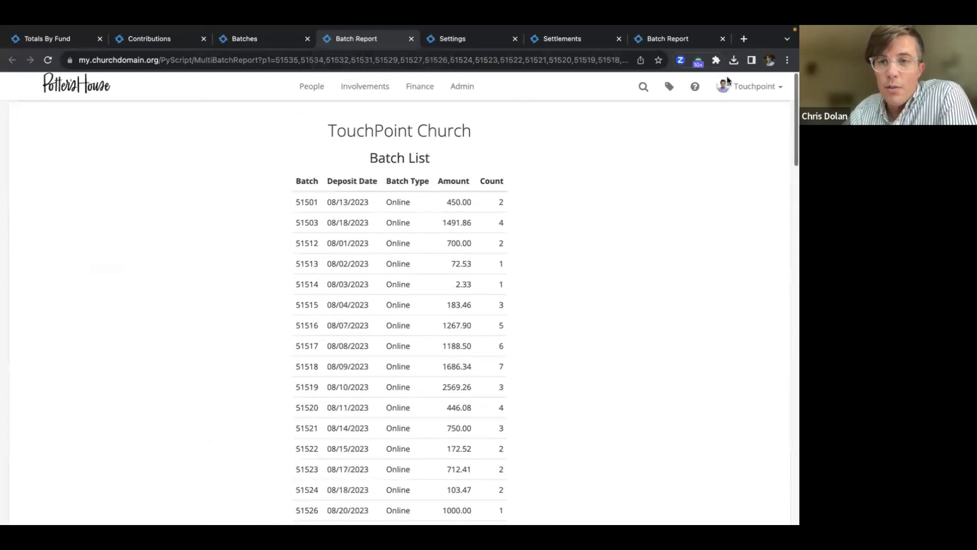
# Open the support page and search the TouchPoint documentation for "multi batch"
pyautogui.click(696, 89)
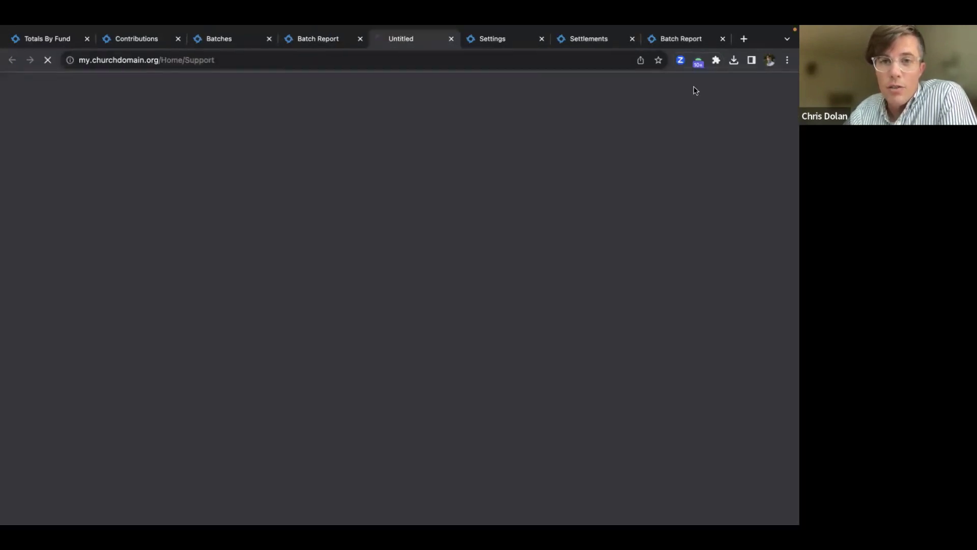
pyautogui.write('multi pbatch')
pyautogui.press('Return')
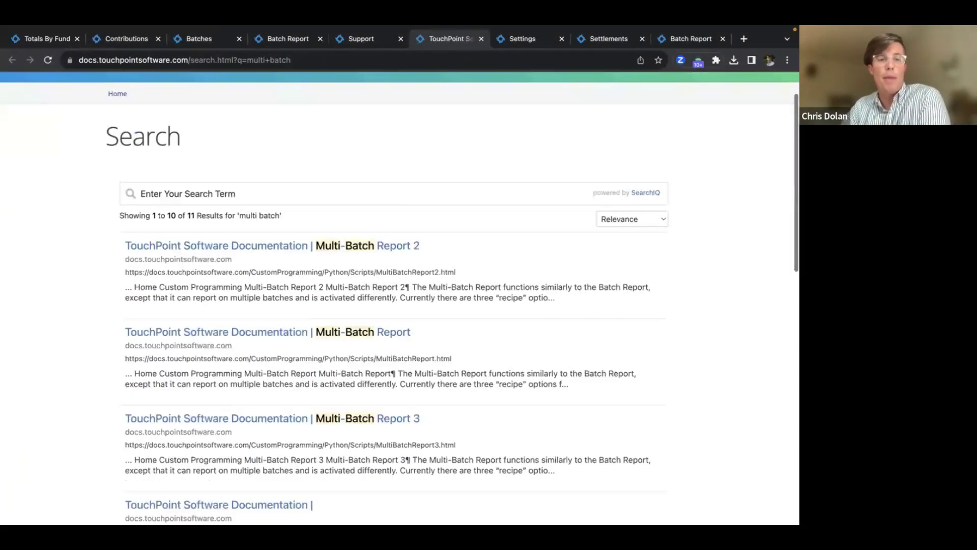
# Open the Multi-Batch Report article from the search results and look at its enlarged sample report image
pyautogui.scroll(-2, 387, 229)
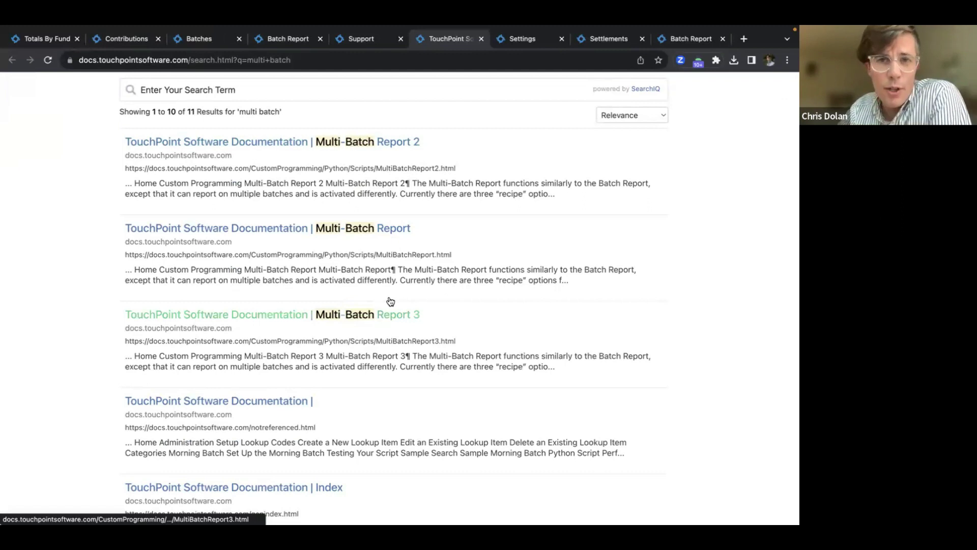
pyautogui.scroll(-10, 443, 365)
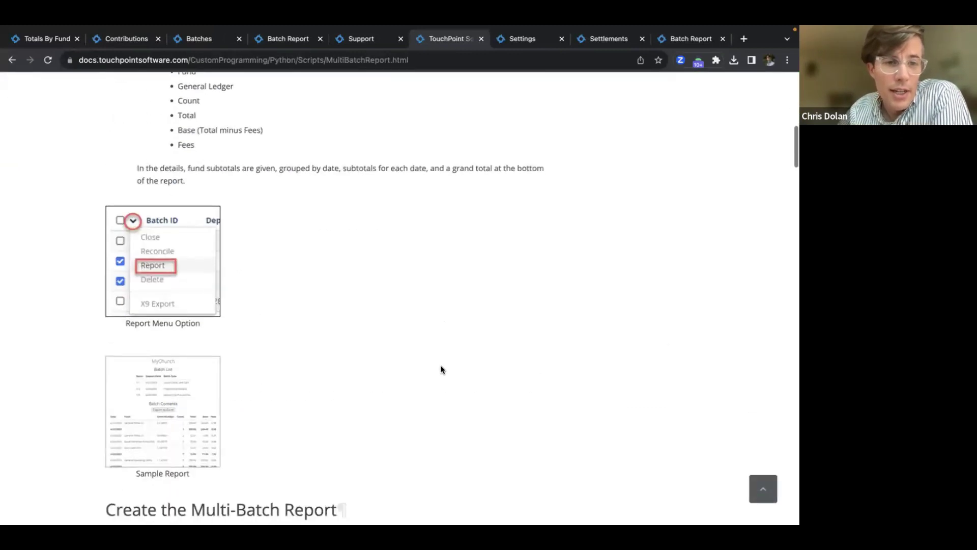
pyautogui.scroll(-4, 227, 376)
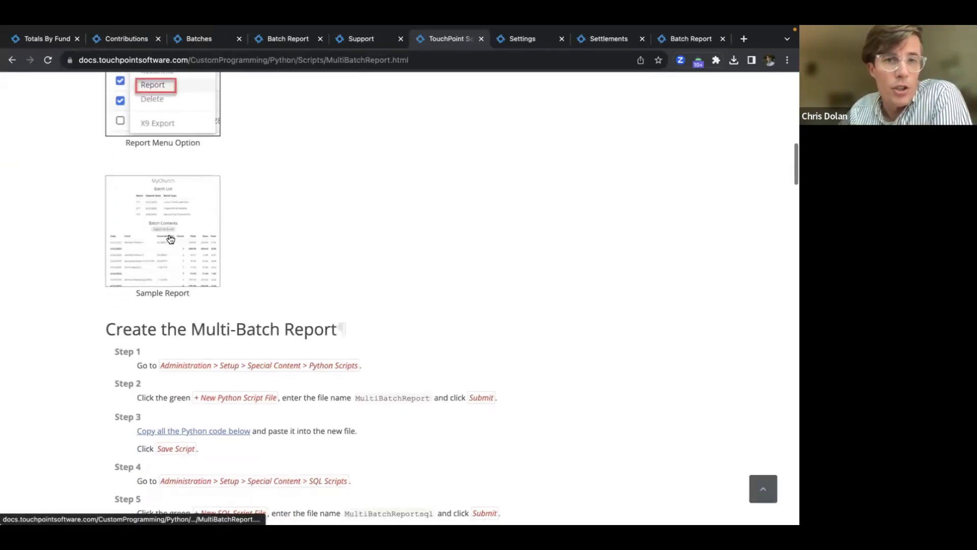
pyautogui.click(170, 239)
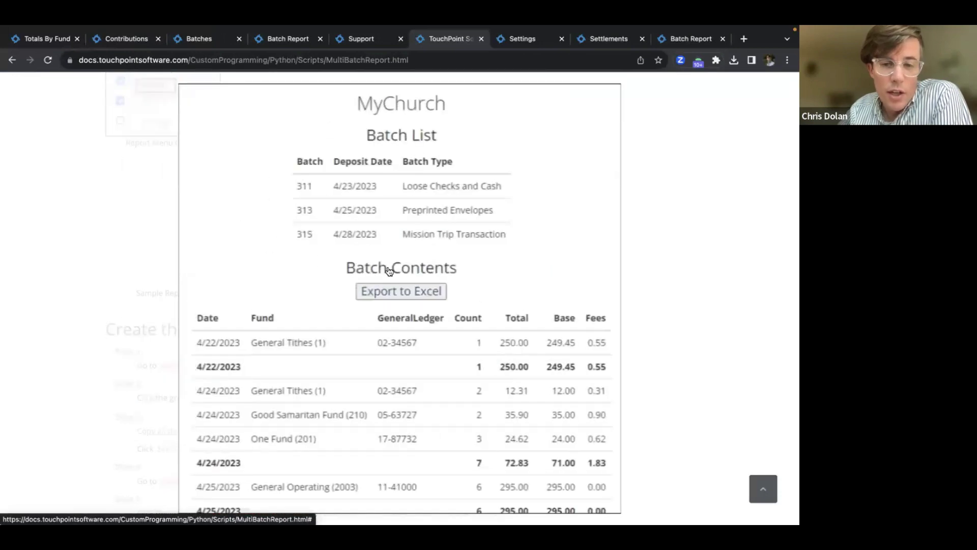
pyautogui.click(663, 224)
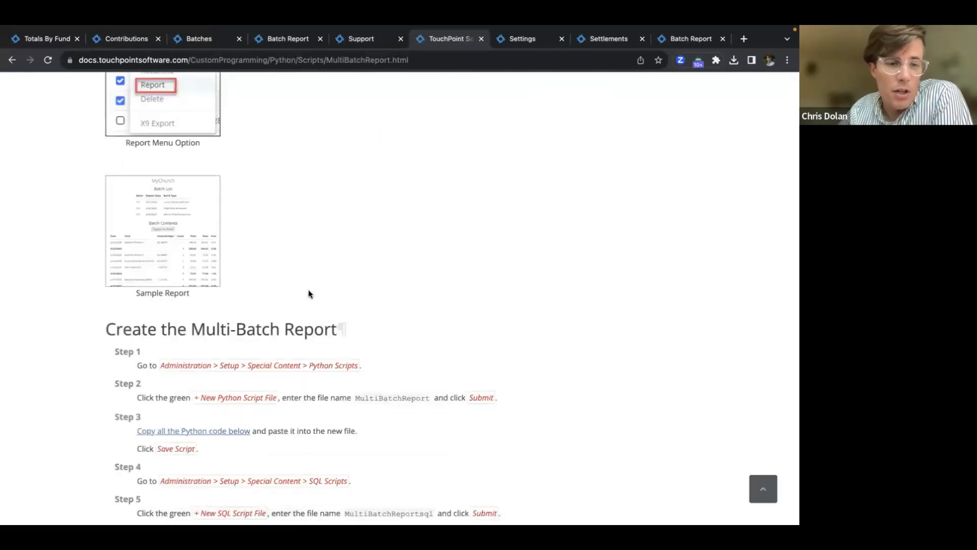
pyautogui.scroll(-3, 308, 294)
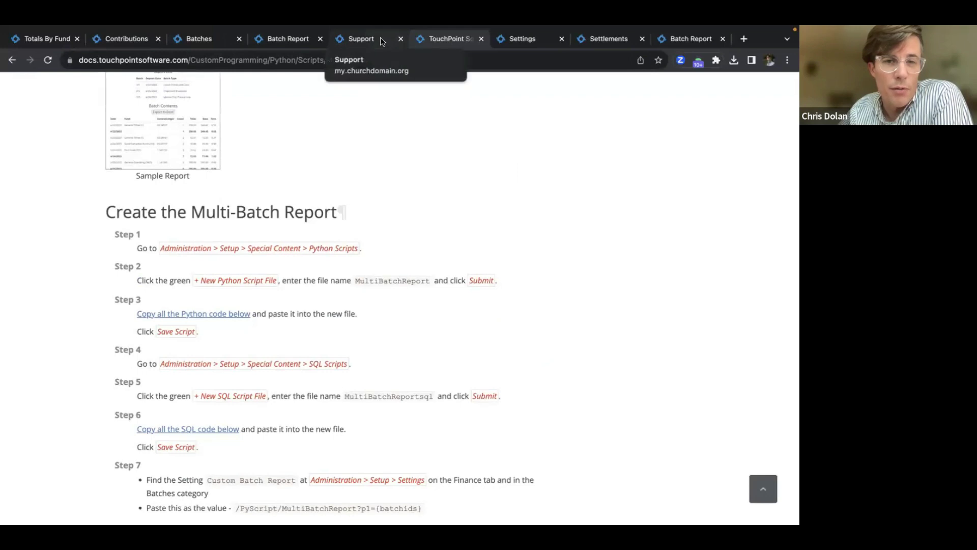
# Look through the Python and SQL code listings in the Multi-Batch Report article
pyautogui.scroll(-15, 355, 227)
pyautogui.scroll(2, 356, 227)
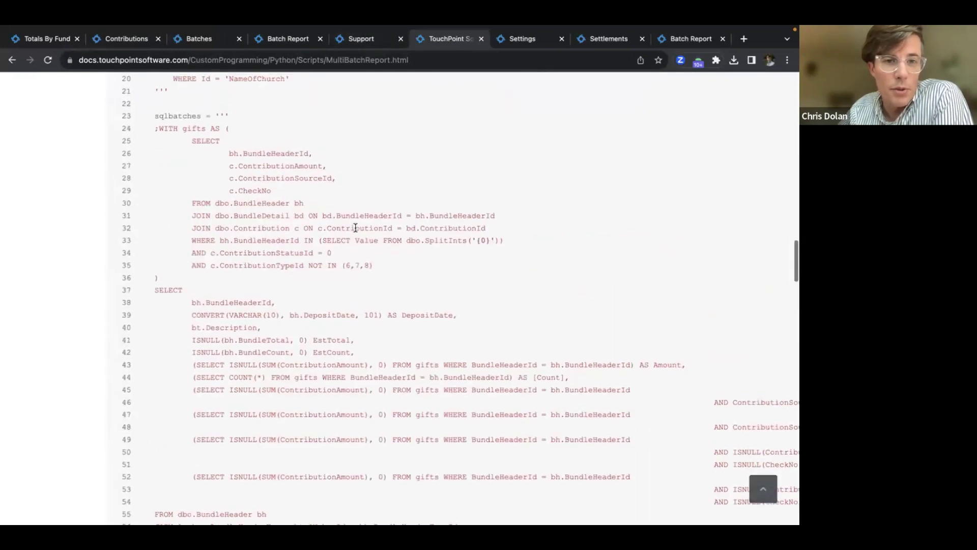
pyautogui.scroll(8, 355, 227)
pyautogui.scroll(-18, 355, 231)
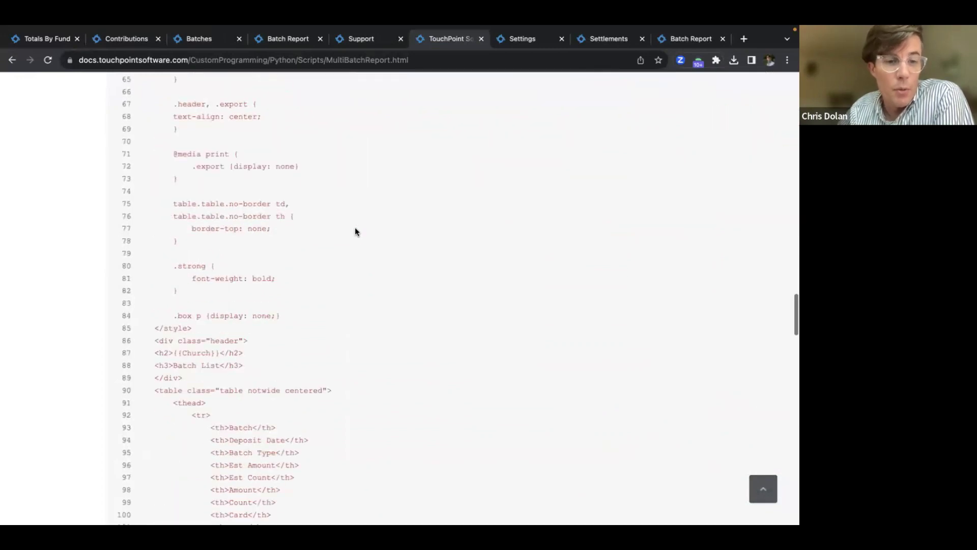
pyautogui.scroll(-5, 355, 232)
pyautogui.scroll(5, 355, 232)
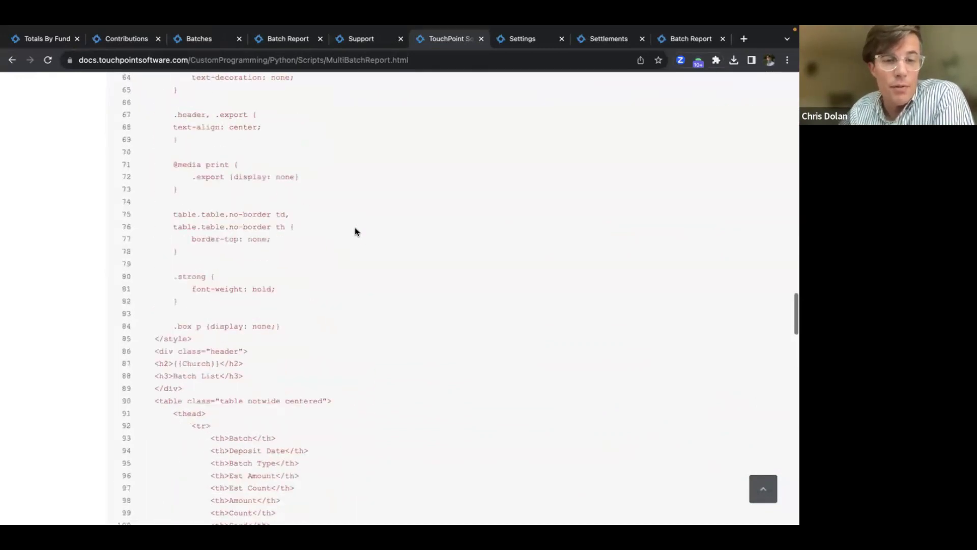
pyautogui.scroll(10, 356, 231)
# Compare the generated batch report with the documentation article, reading its setup steps, note and instructions for generating the report
pyautogui.click(366, 40)
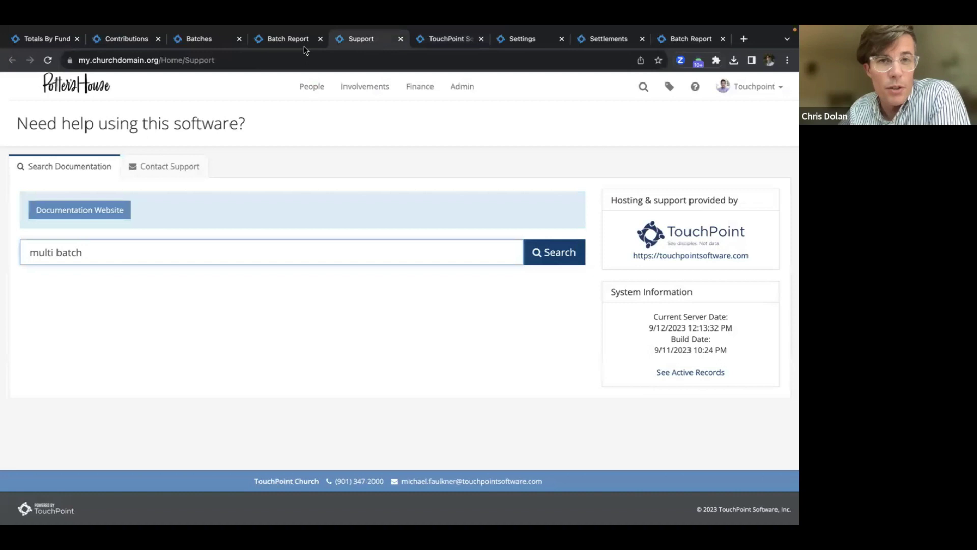
pyautogui.click(286, 40)
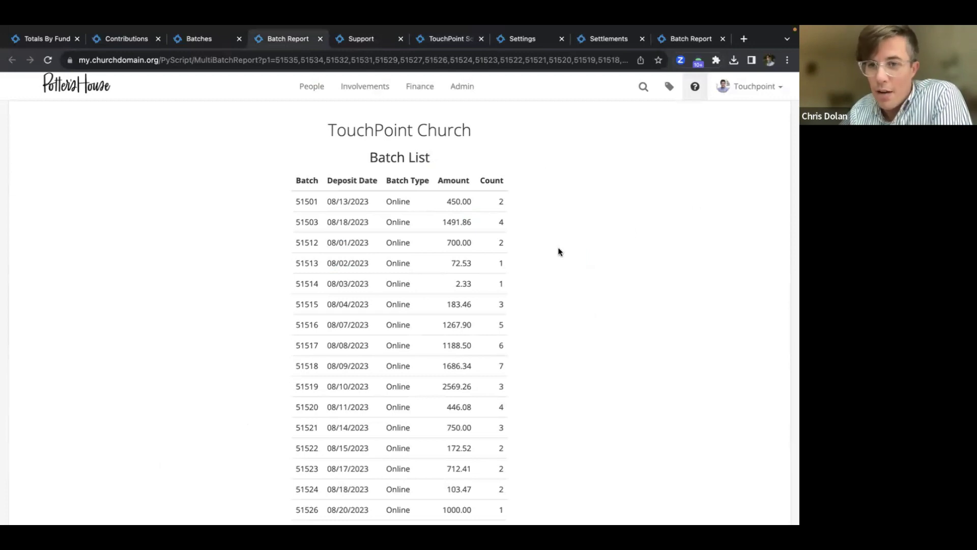
pyautogui.click(433, 41)
pyautogui.scroll(15, 346, 117)
pyautogui.scroll(-7, 345, 120)
pyautogui.scroll(-5, 189, 275)
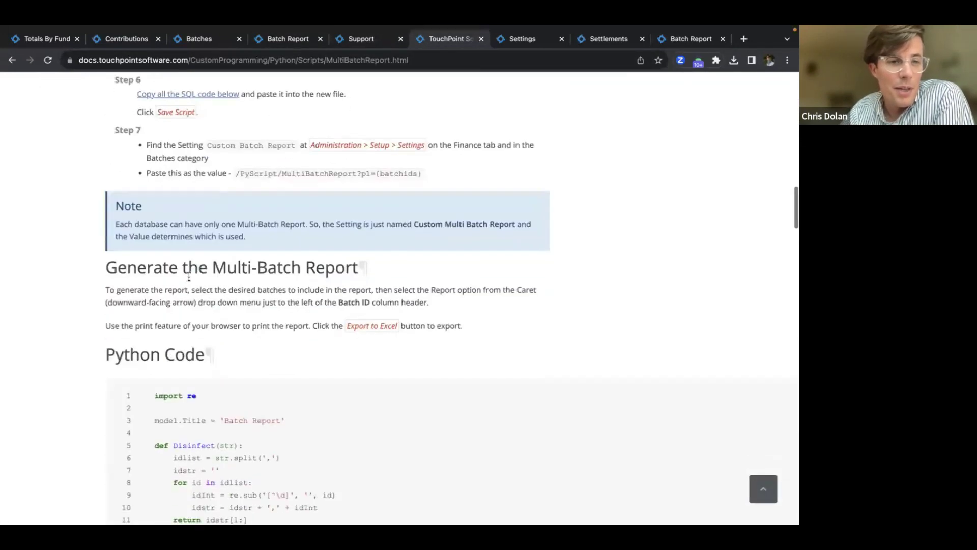
pyautogui.moveTo(143, 392); pyautogui.dragTo(285, 420)
pyautogui.scroll(4, 313, 281)
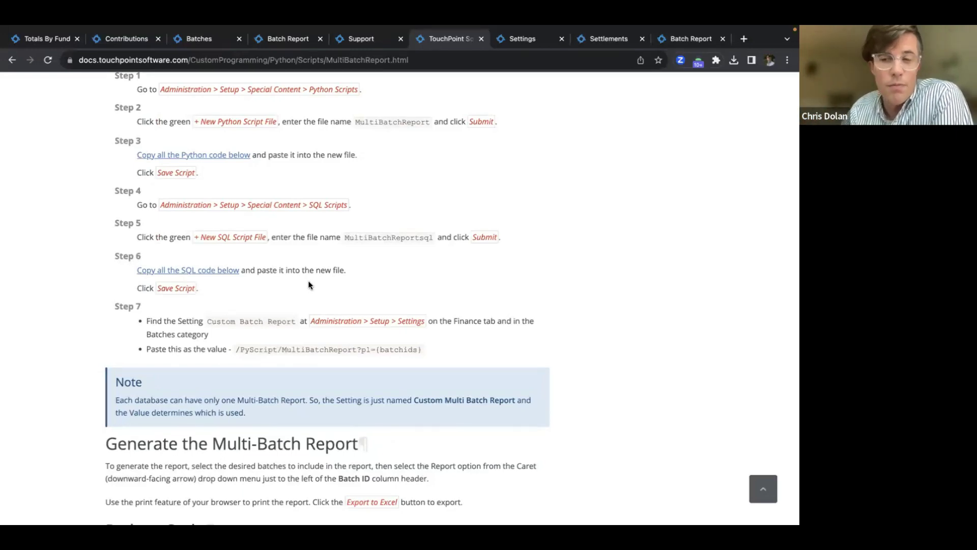
# Close the documentation article and the support page, and return to the generated multi-batch report
pyautogui.moveTo(447, 66)
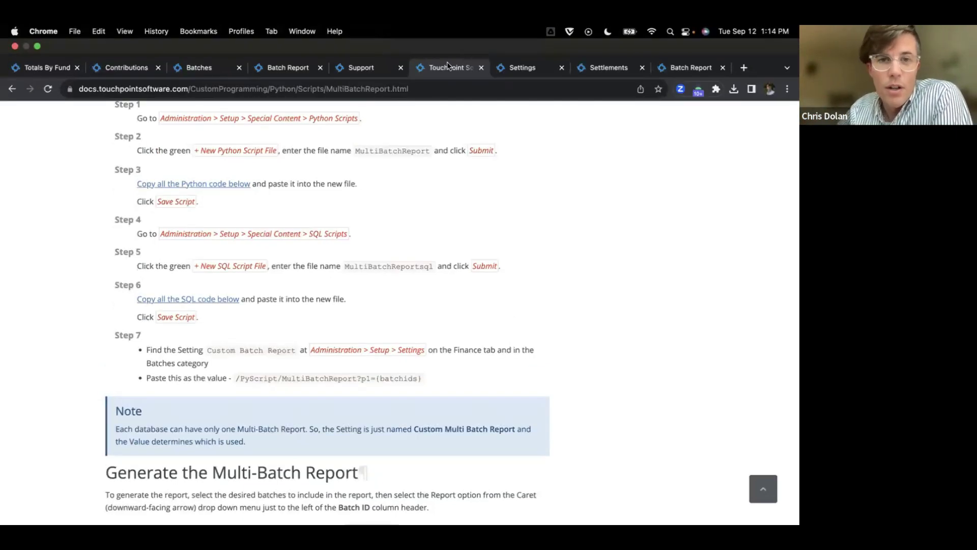
pyautogui.click(480, 68)
pyautogui.click(362, 67)
pyautogui.click(401, 67)
pyautogui.click(289, 70)
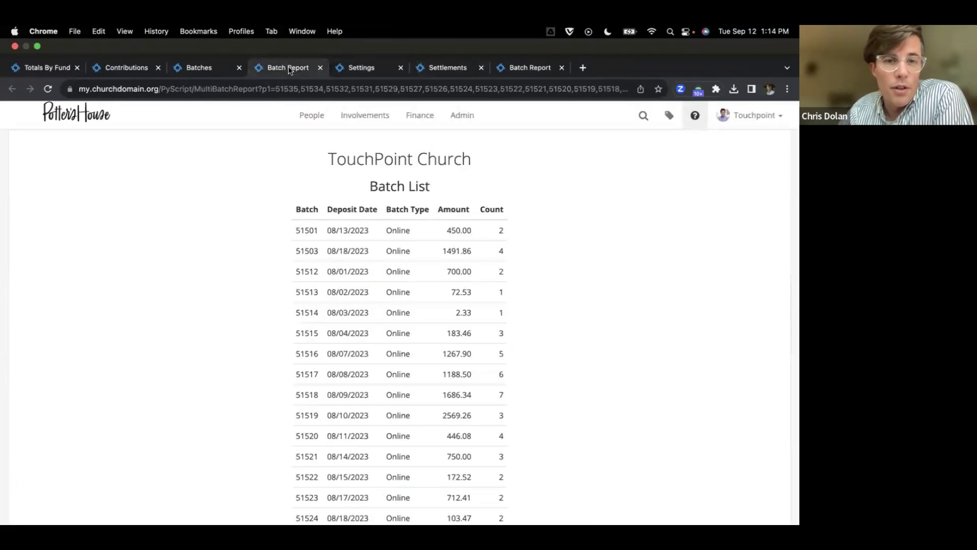
# Check the selected batches on the Batches page and review the report's Batch List rows against them, down to the totals
pyautogui.click(227, 71)
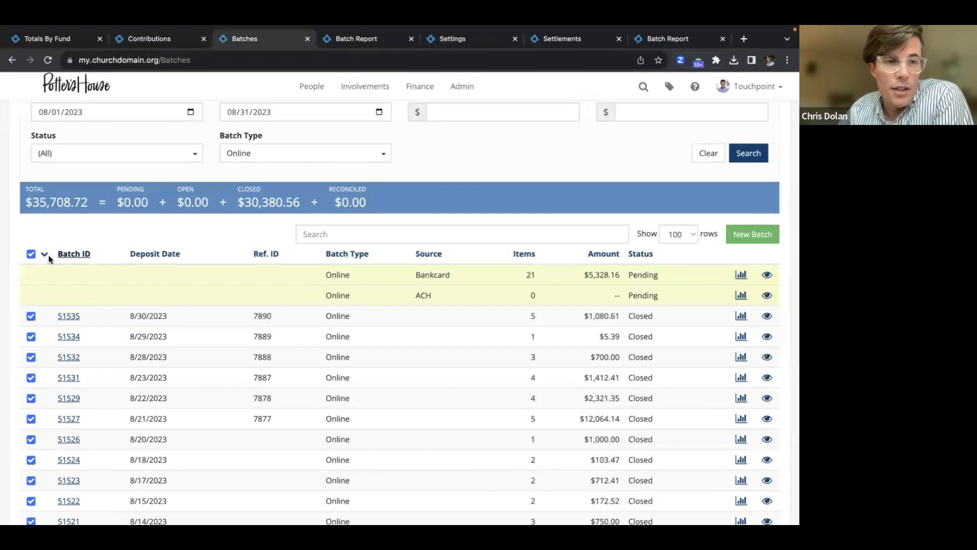
pyautogui.click(369, 41)
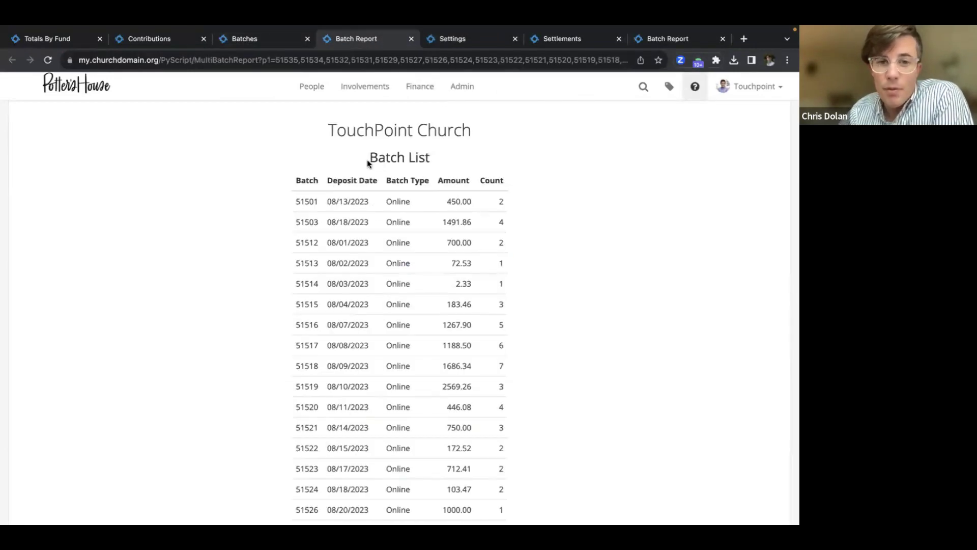
pyautogui.moveTo(368, 154); pyautogui.dragTo(518, 324)
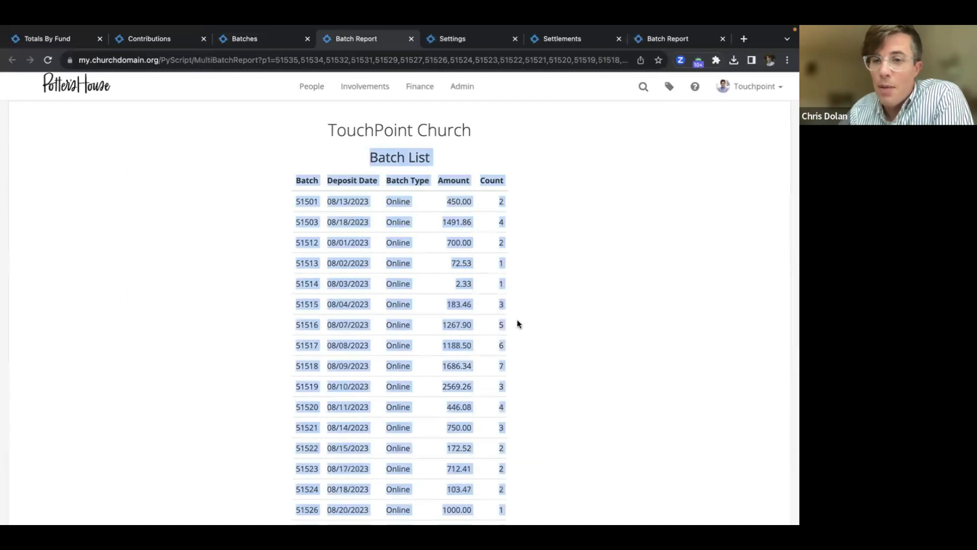
pyautogui.click(532, 367)
pyautogui.scroll(-4, 529, 370)
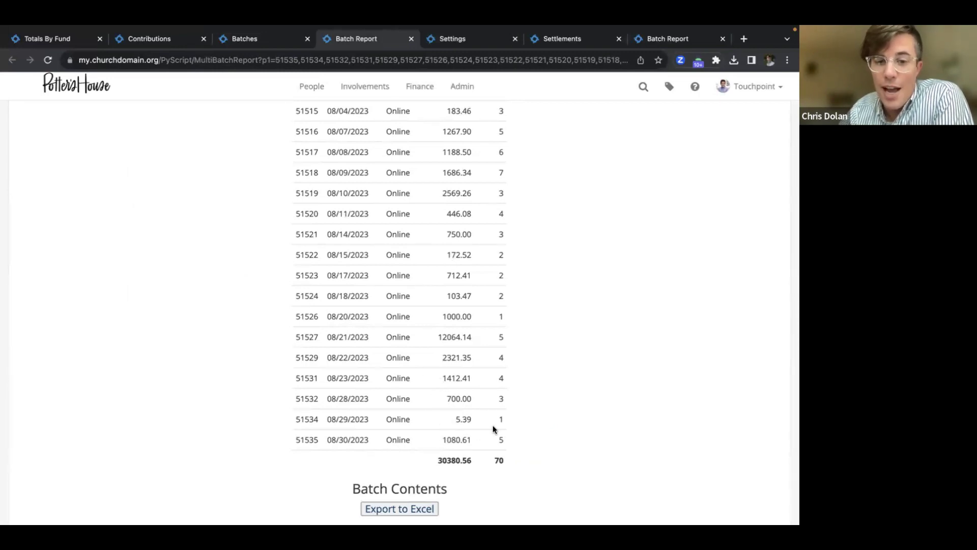
pyautogui.moveTo(510, 443); pyautogui.dragTo(435, 191)
pyautogui.scroll(5, 429, 164)
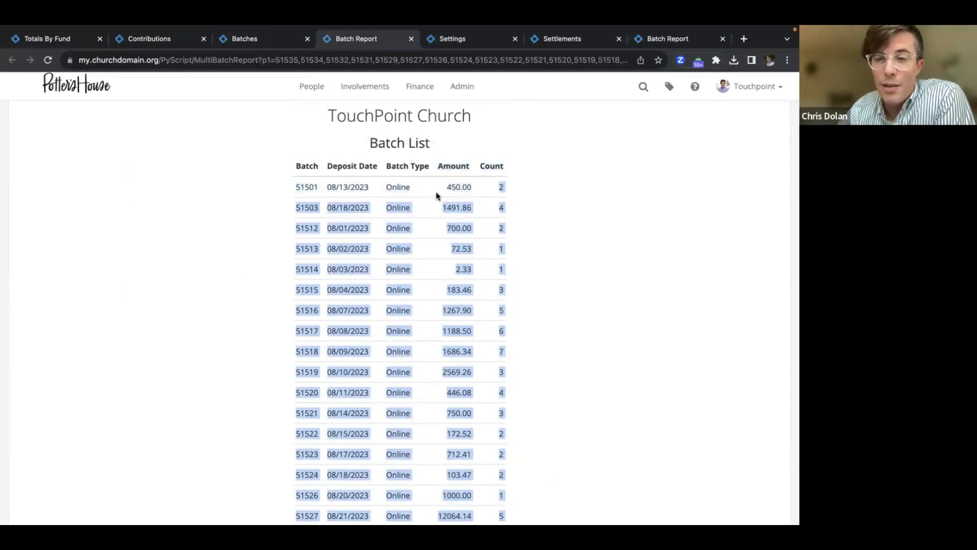
pyautogui.scroll(-2, 435, 191)
pyautogui.click(435, 192)
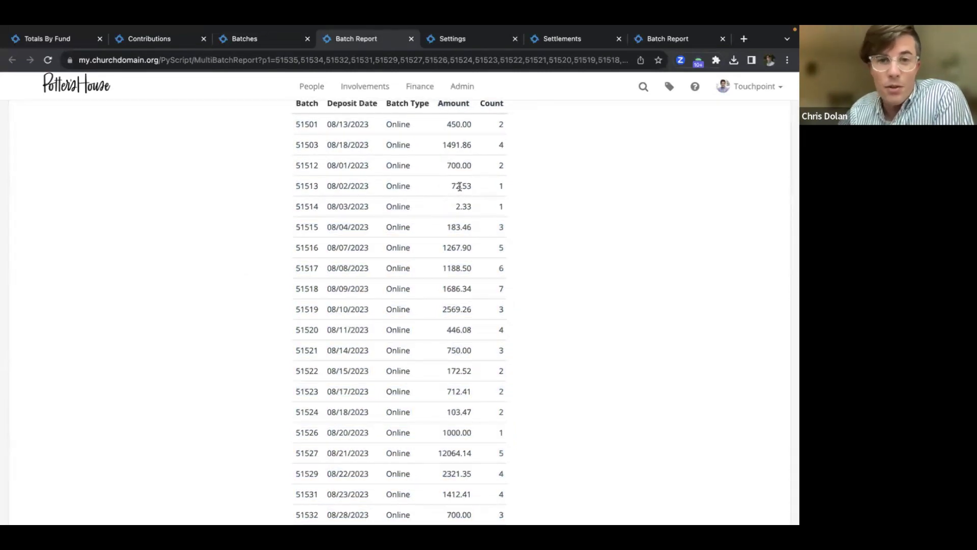
pyautogui.scroll(1, 483, 164)
pyautogui.scroll(-6, 459, 164)
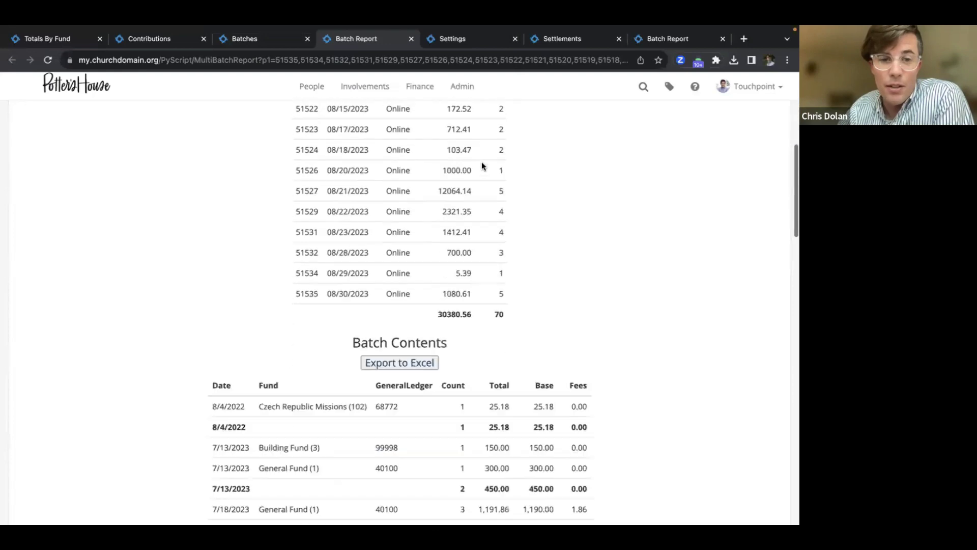
# Deselect batches 51535 and 51534 on the Batches page and generate a report for the remaining selected batches
pyautogui.moveTo(502, 298); pyautogui.dragTo(351, 274)
pyautogui.click(280, 40)
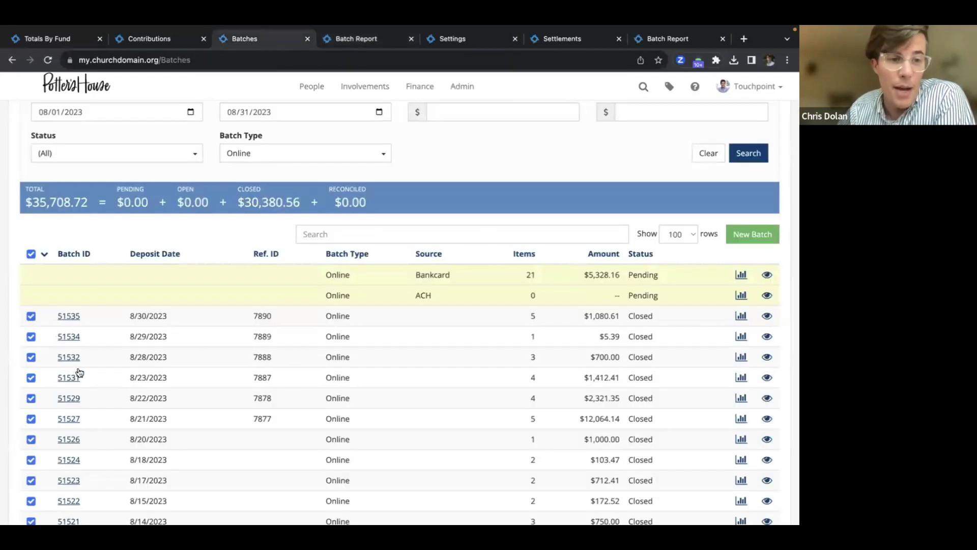
pyautogui.click(31, 317)
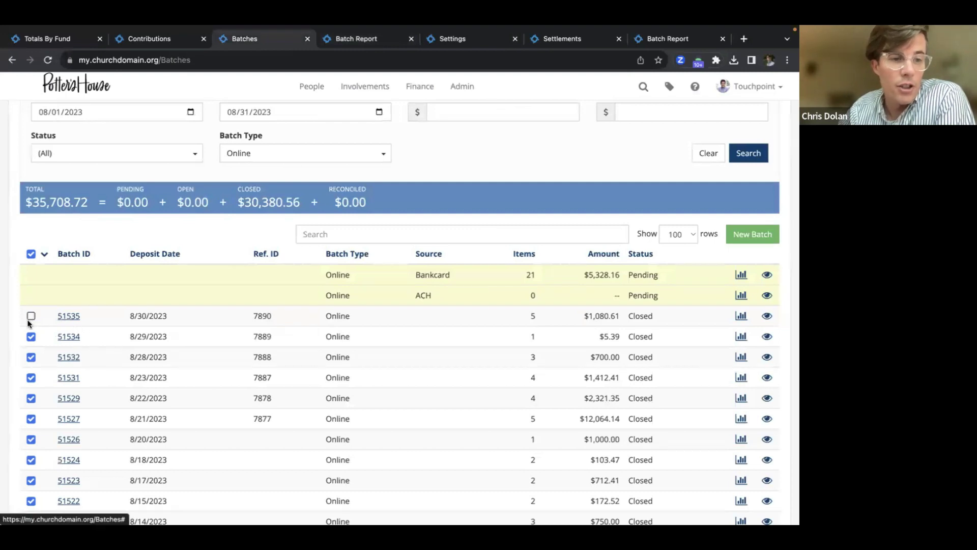
pyautogui.click(30, 337)
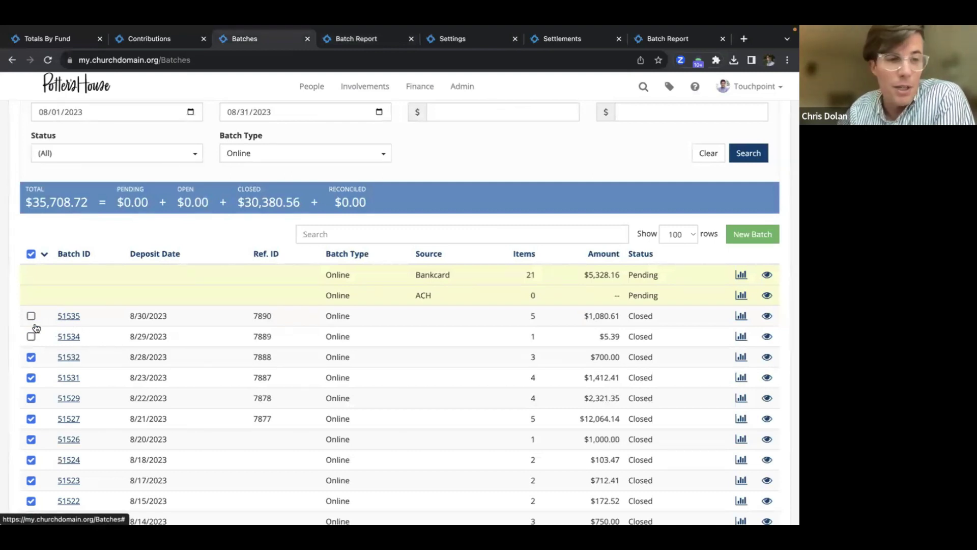
pyautogui.click(45, 254)
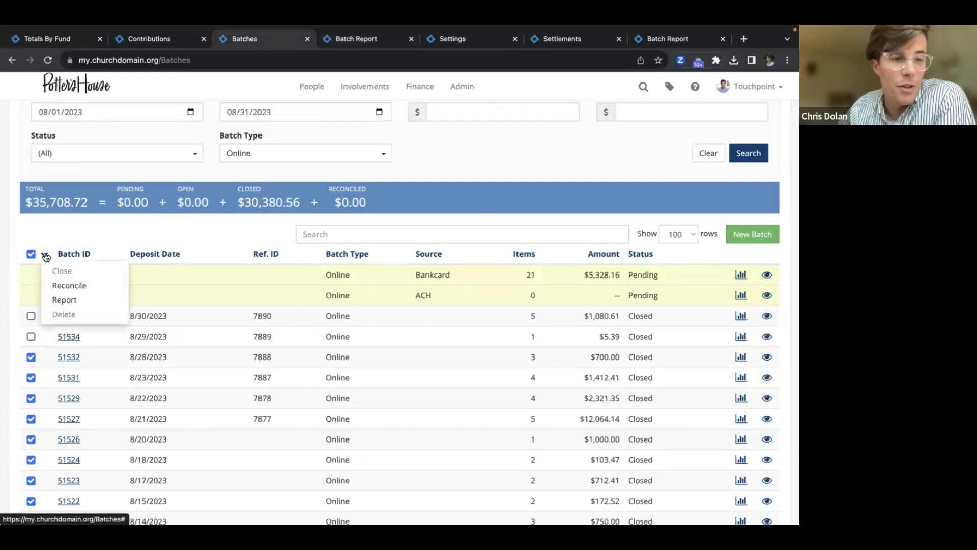
pyautogui.click(64, 300)
# Check the Batch List in the newly generated report and close the earlier multi-batch report
pyautogui.click(421, 39)
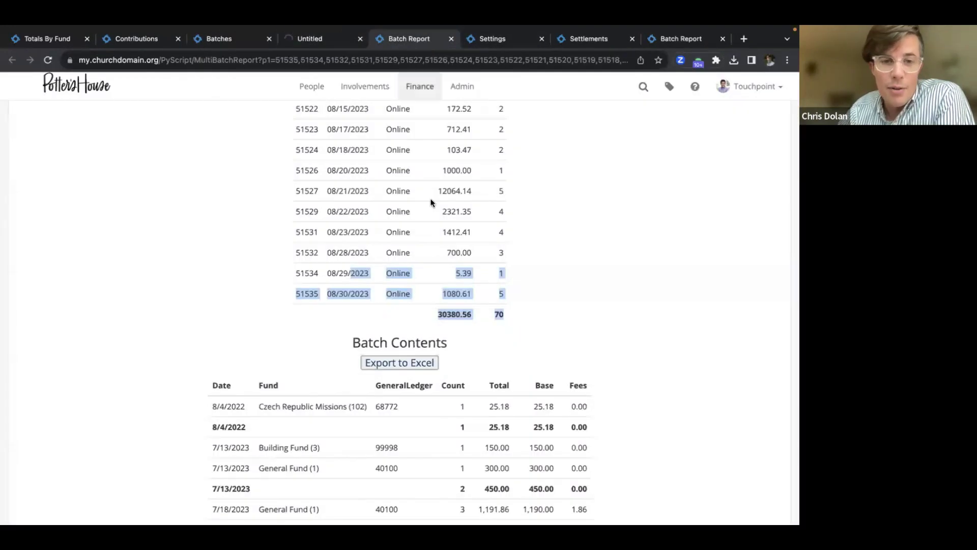
pyautogui.click(349, 39)
pyautogui.scroll(-10, 380, 326)
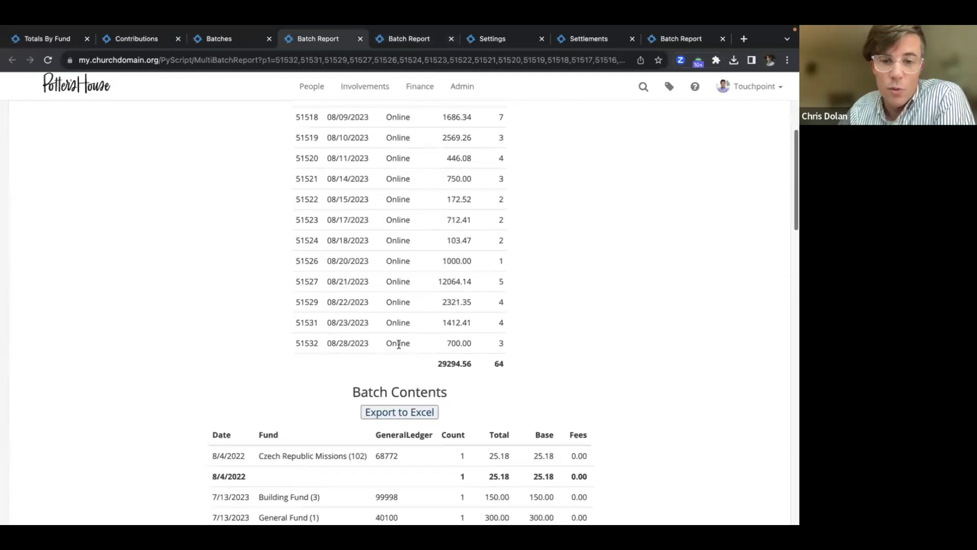
pyautogui.click(452, 39)
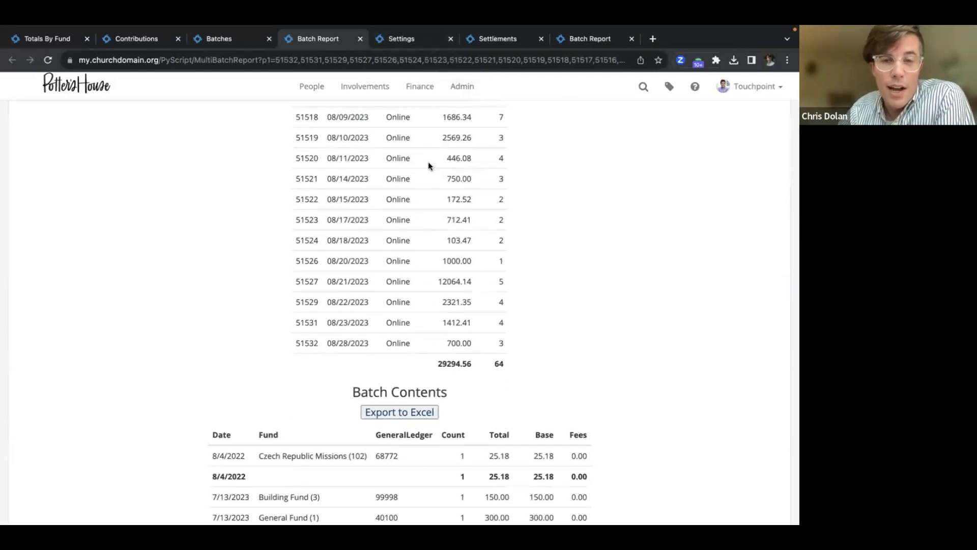
# Review the new report's Batch Contents by date, fund, general ledger, total, base and fees, starting from the Czech Republic Missions entry
pyautogui.scroll(-4, 426, 318)
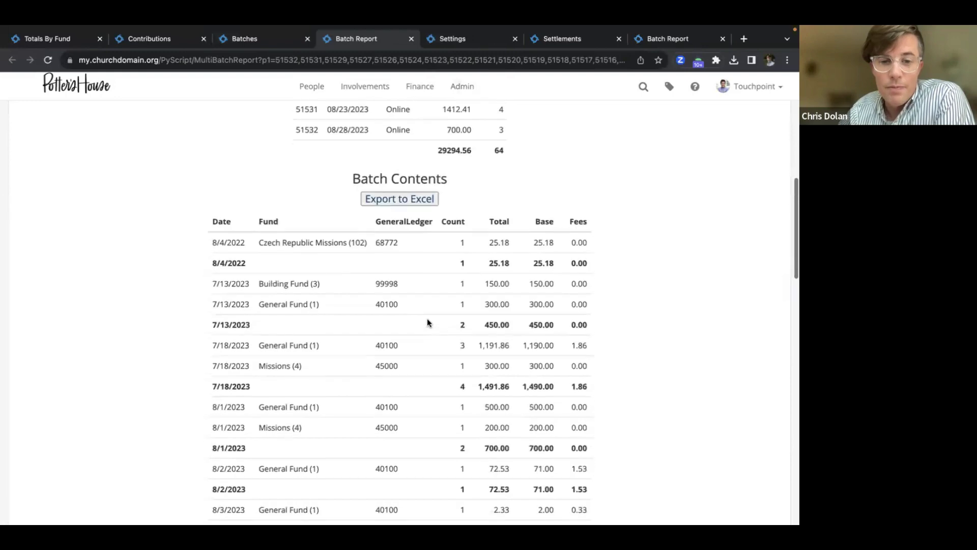
pyautogui.scroll(3, 428, 286)
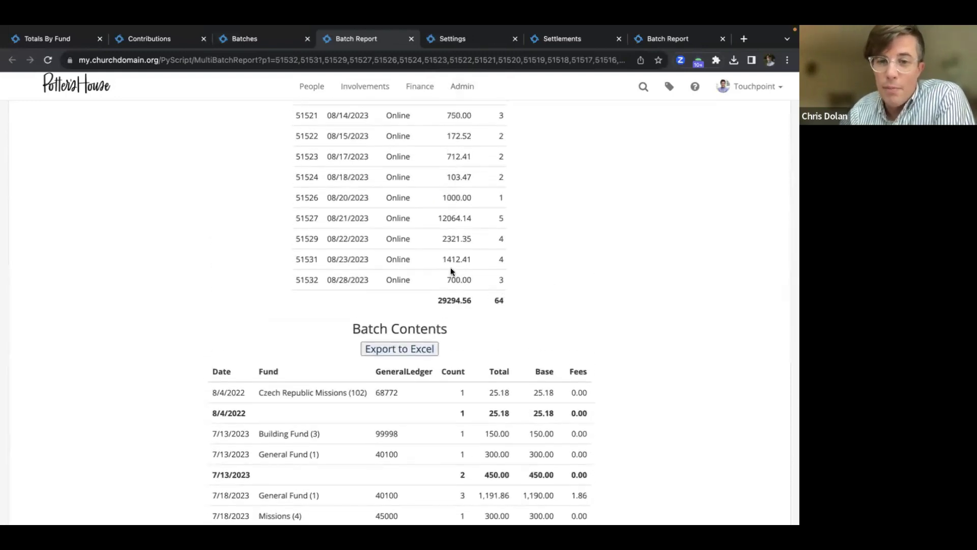
pyautogui.scroll(-3, 451, 271)
pyautogui.moveTo(215, 210); pyautogui.dragTo(587, 399)
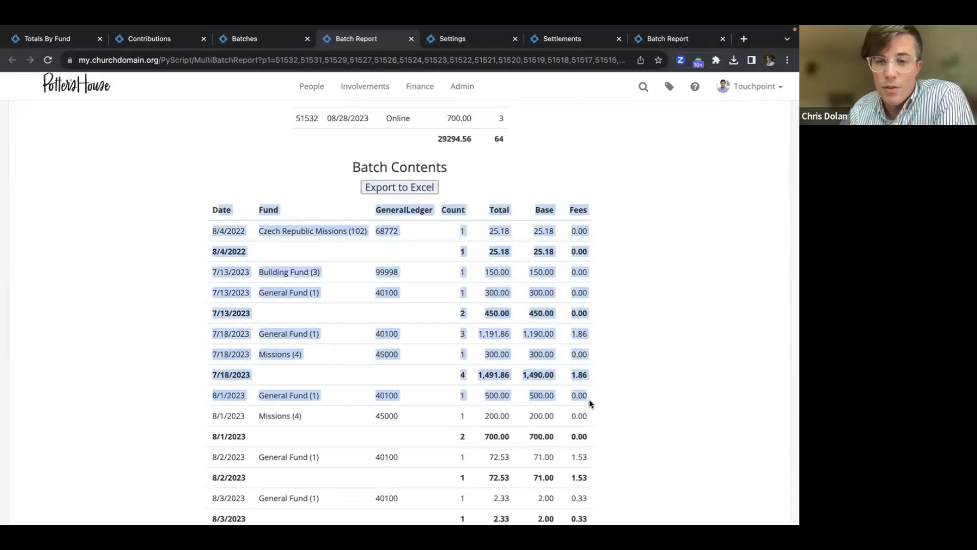
pyautogui.click(612, 399)
pyautogui.scroll(-1, 612, 399)
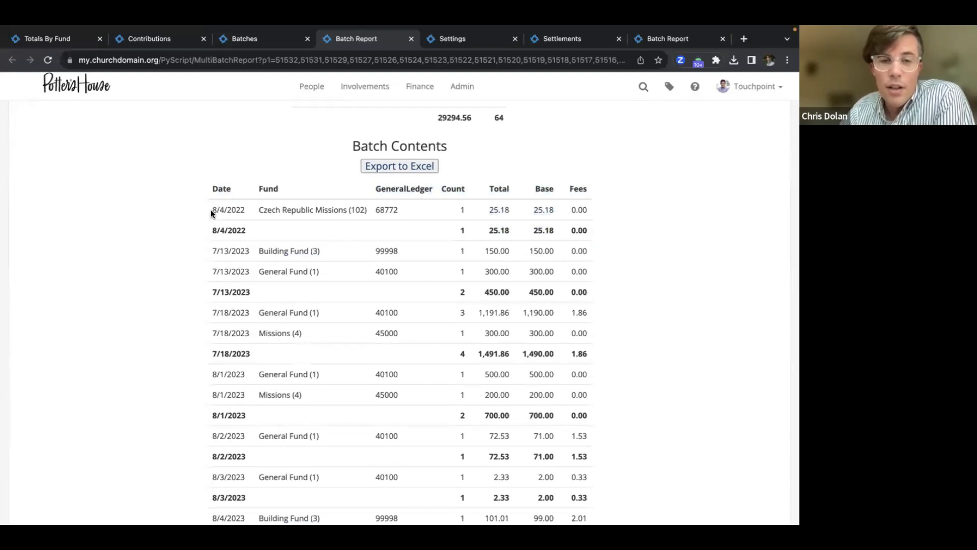
pyautogui.moveTo(209, 209); pyautogui.dragTo(397, 209)
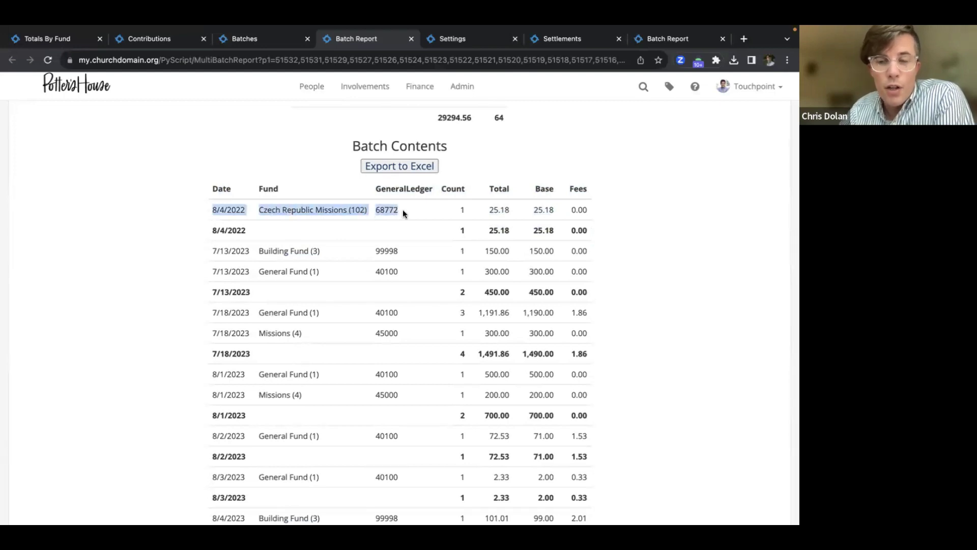
pyautogui.scroll(-7, 402, 209)
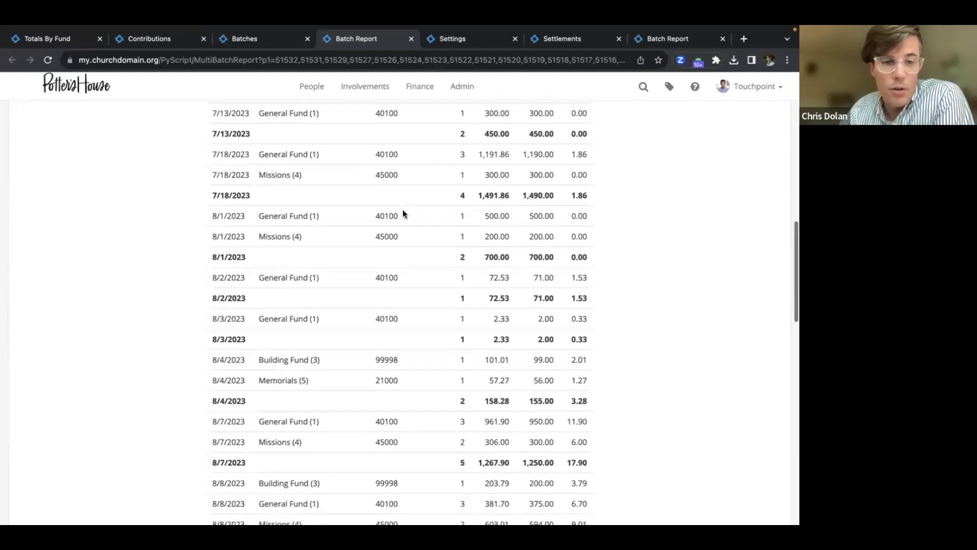
# Examine the 8/8/2023 fund rows and their subtotal in Batch Contents, along with the 8/7/2023 subtotal row
pyautogui.scroll(-1, 403, 213)
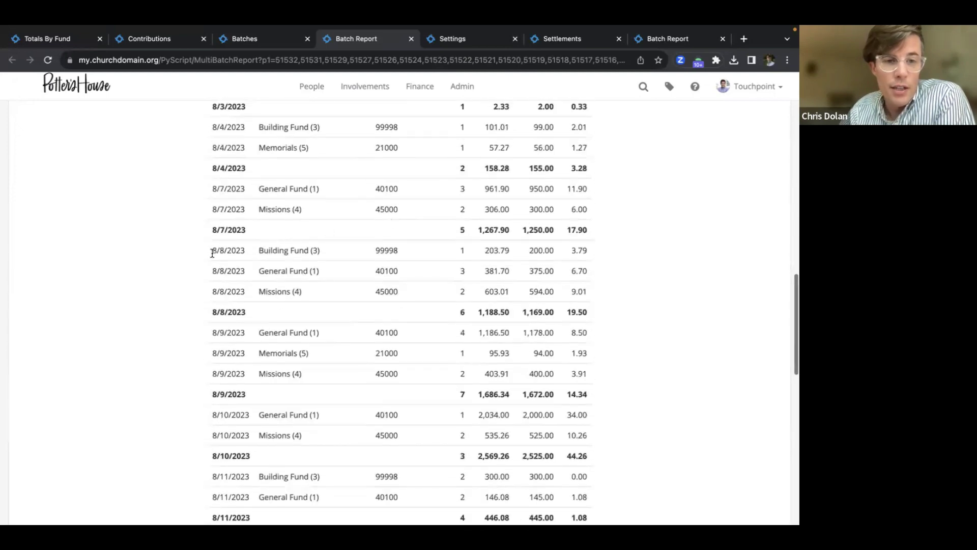
pyautogui.moveTo(210, 253); pyautogui.dragTo(337, 291)
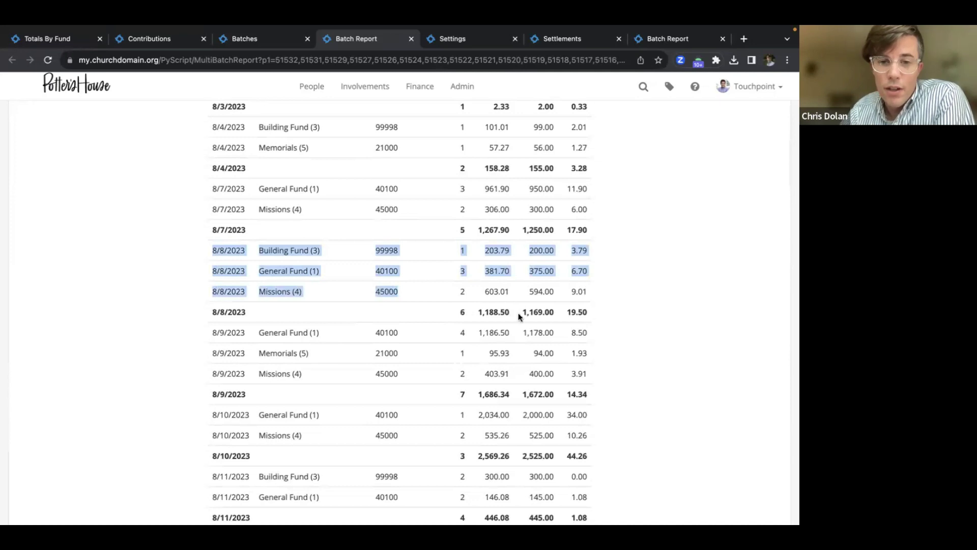
pyautogui.moveTo(514, 311); pyautogui.dragTo(474, 311)
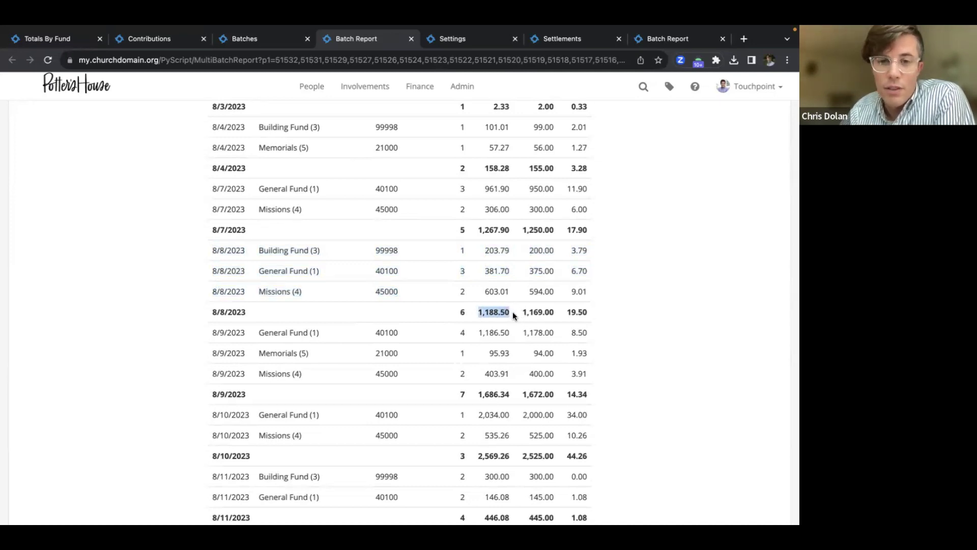
pyautogui.click(209, 250)
pyautogui.moveTo(209, 250); pyautogui.dragTo(587, 291)
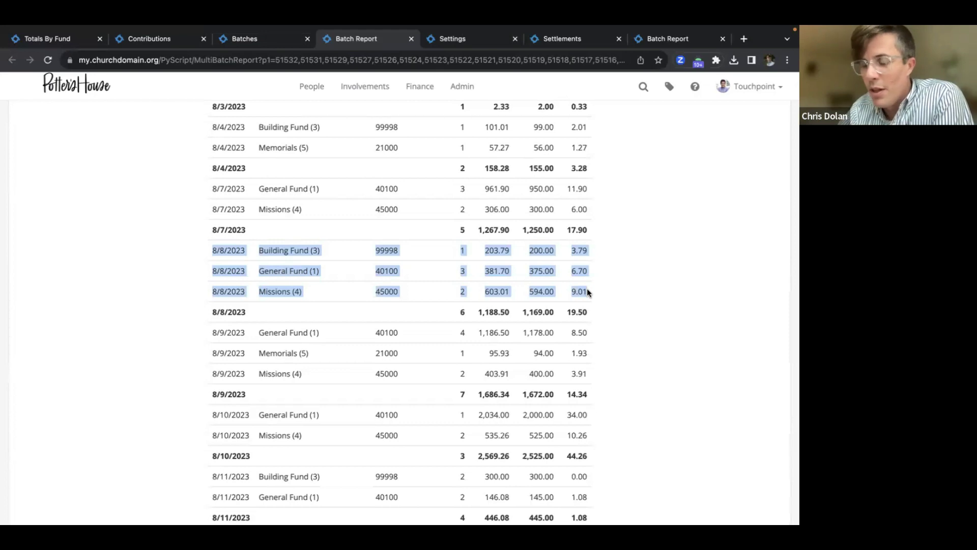
pyautogui.tripleClick(219, 230)
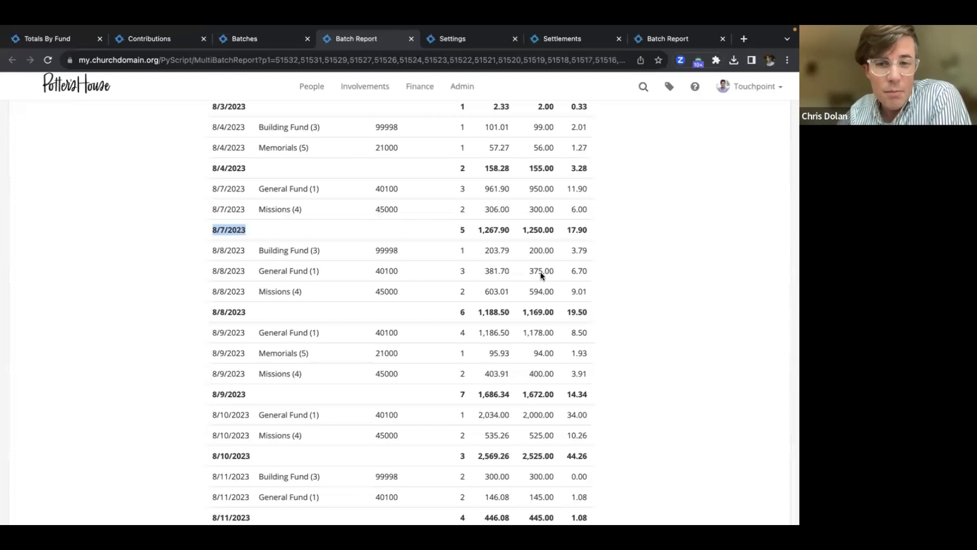
# Compare the Batch List's total amount with the grand total at the end of Batch Contents
pyautogui.scroll(8, 539, 274)
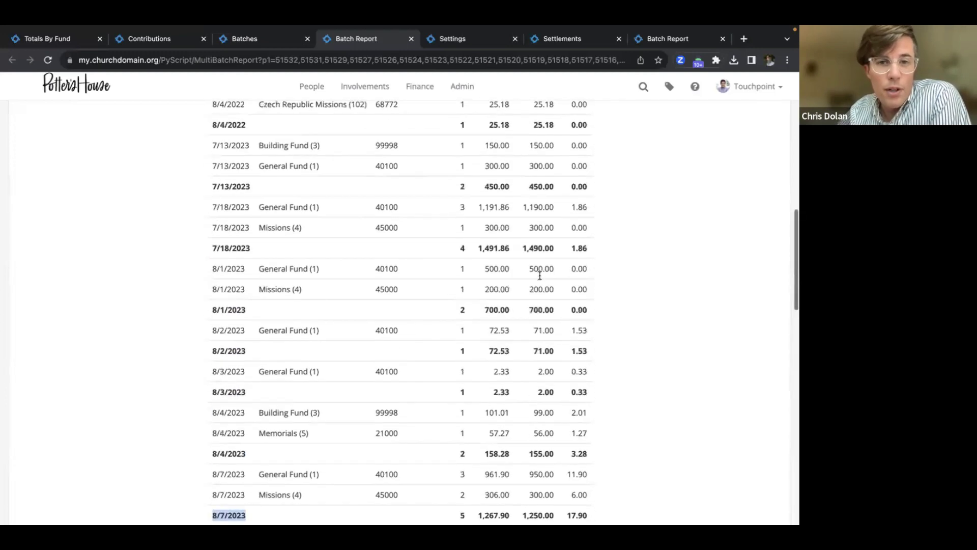
pyautogui.scroll(1, 539, 275)
pyautogui.moveTo(435, 163); pyautogui.dragTo(463, 166)
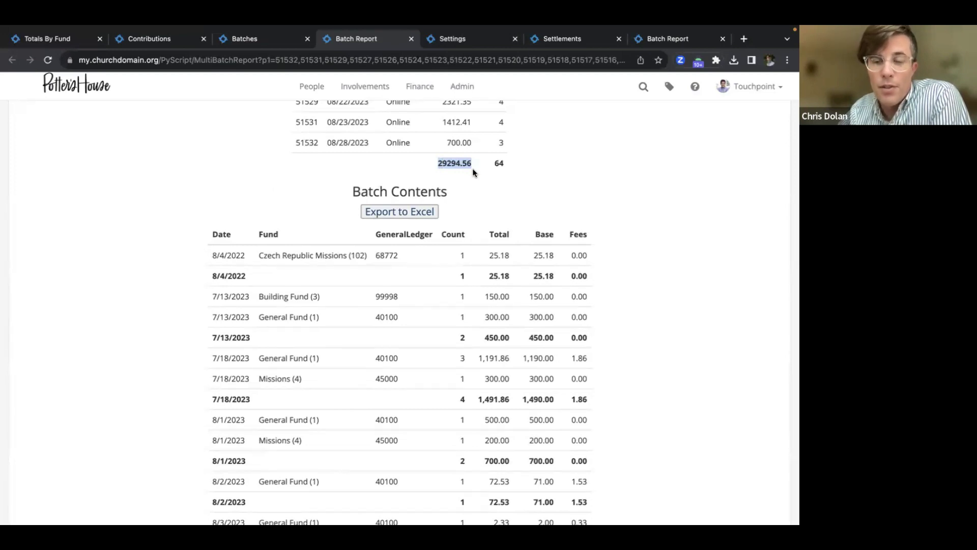
pyautogui.click(449, 163)
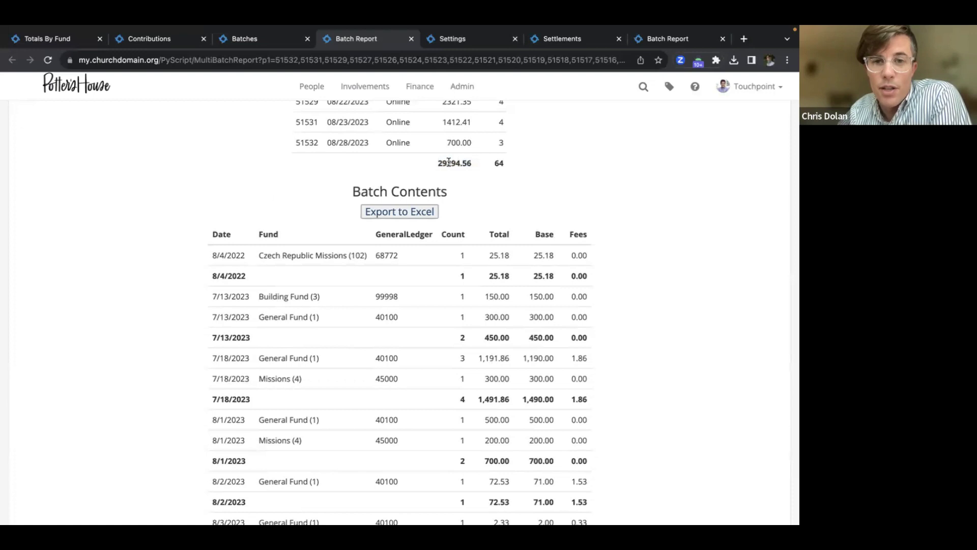
pyautogui.scroll(-15, 491, 230)
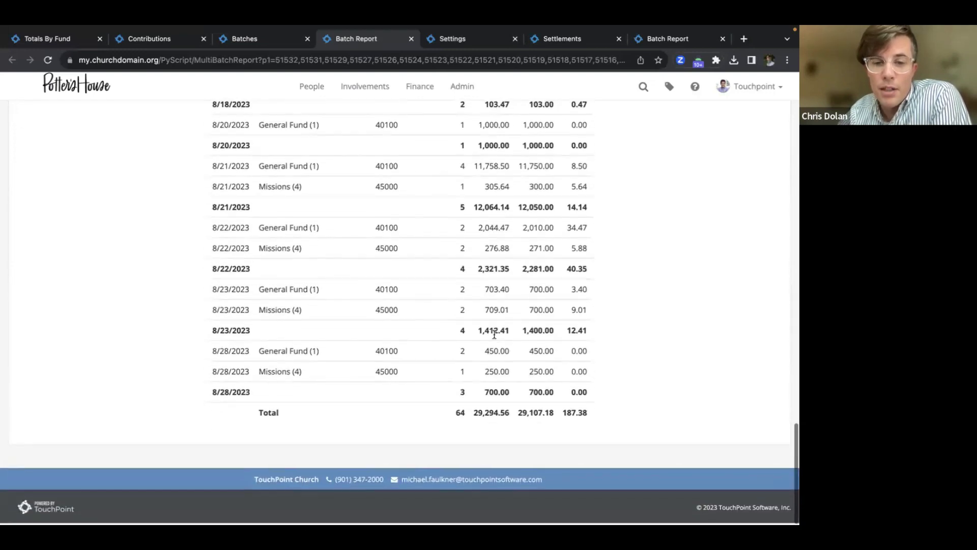
pyautogui.moveTo(474, 416); pyautogui.dragTo(504, 417)
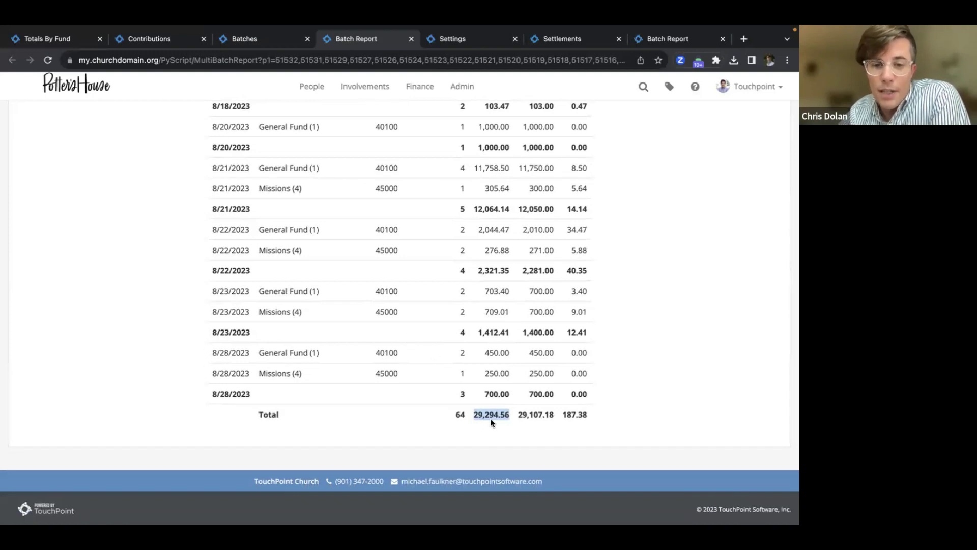
pyautogui.moveTo(473, 418)
pyautogui.mouseDown()
pyautogui.moveTo(511, 419)
pyautogui.moveTo(466, 417)
pyautogui.mouseUp()
# Recheck the Batch List's total row, skim the dated Batch Contents subtotals, and return to the start of the report
pyautogui.scroll(2, 465, 416)
pyautogui.scroll(20, 465, 420)
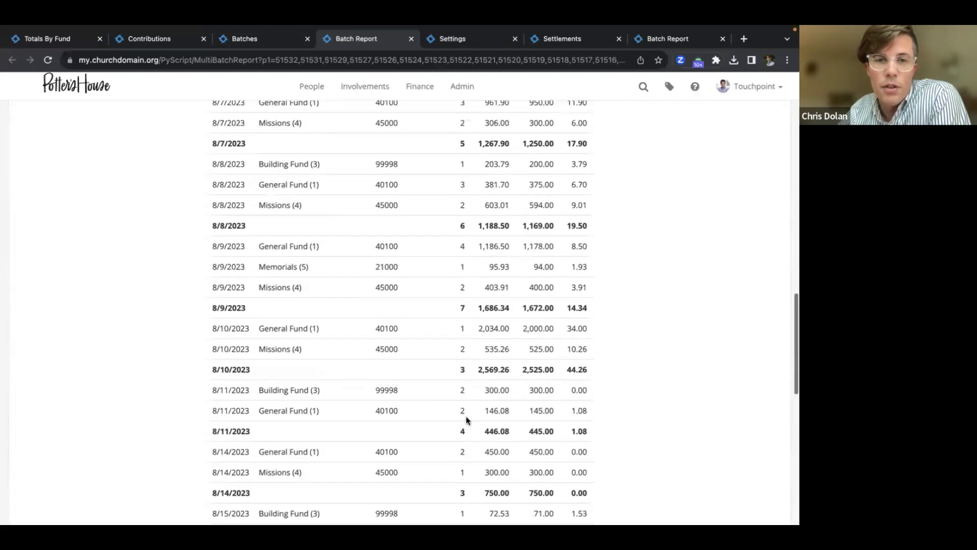
pyautogui.moveTo(508, 233); pyautogui.dragTo(431, 235)
pyautogui.click(526, 252)
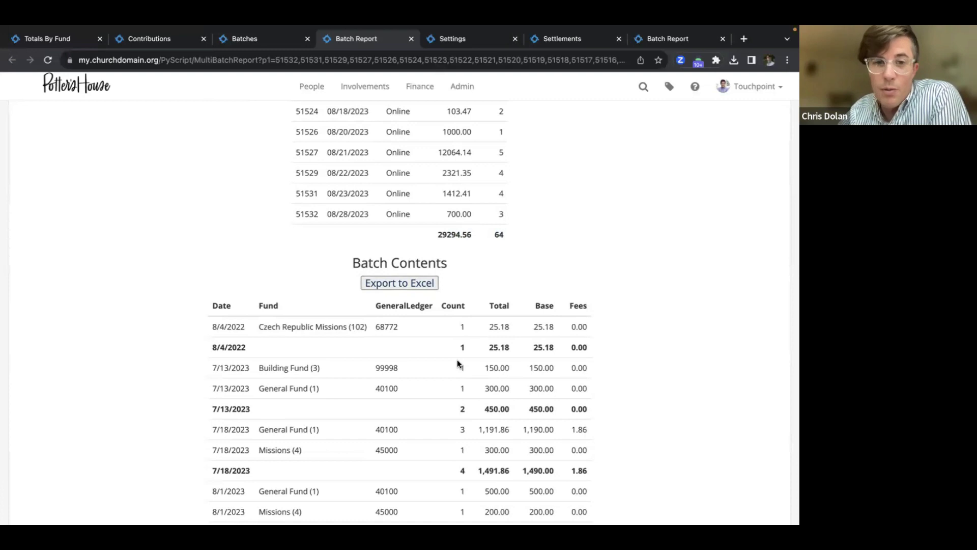
pyautogui.scroll(-15, 457, 362)
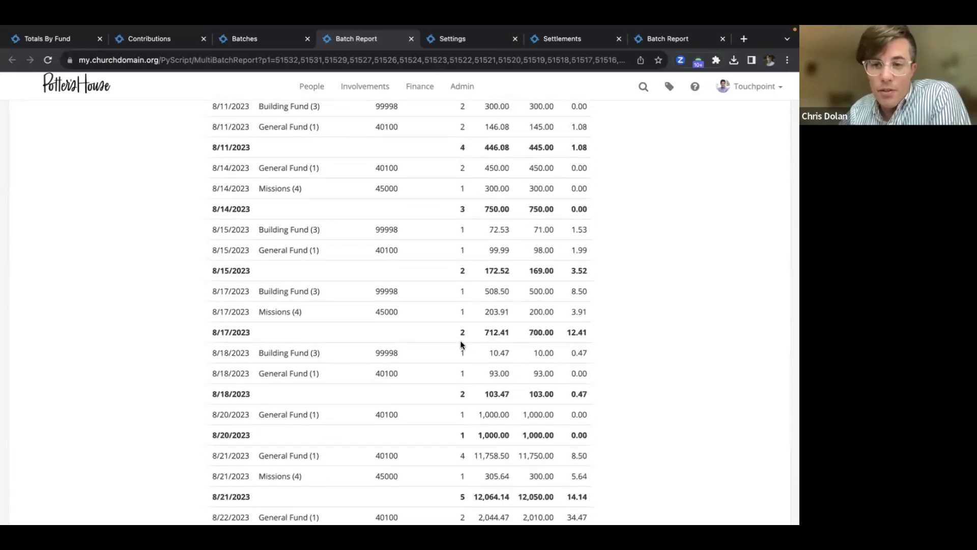
pyautogui.scroll(20, 462, 345)
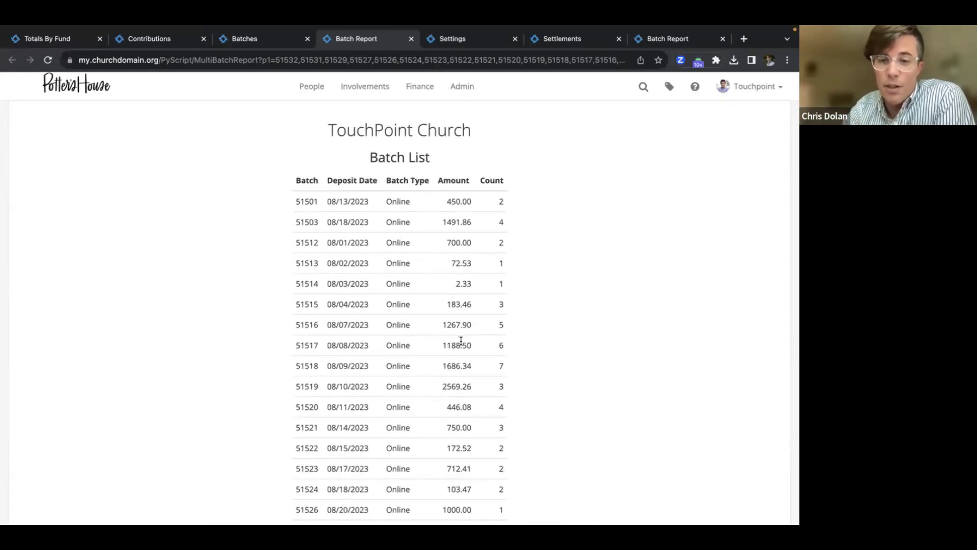
# Check the status of the selected batches on the Batches page and reconcile them, leaving out 51535 and 51534
pyautogui.click(271, 41)
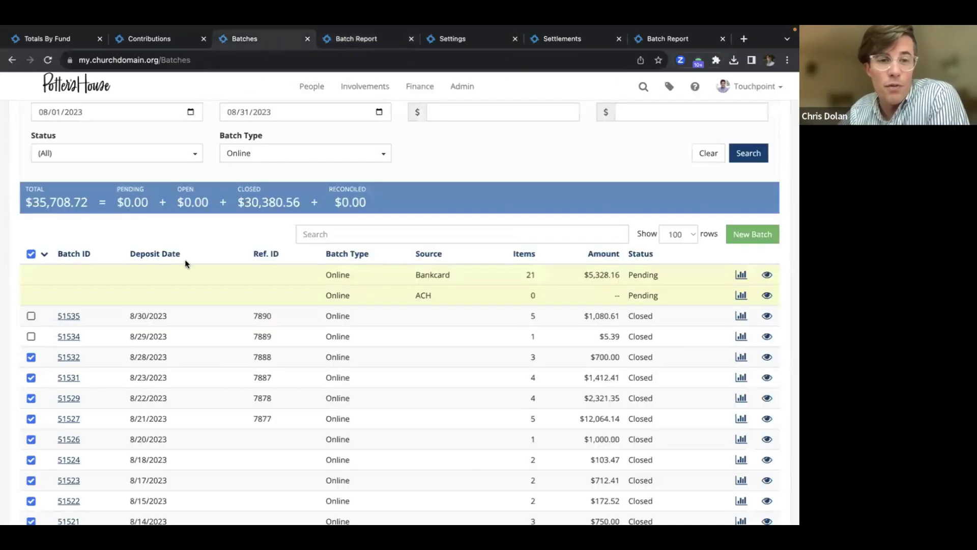
pyautogui.scroll(-3, 316, 298)
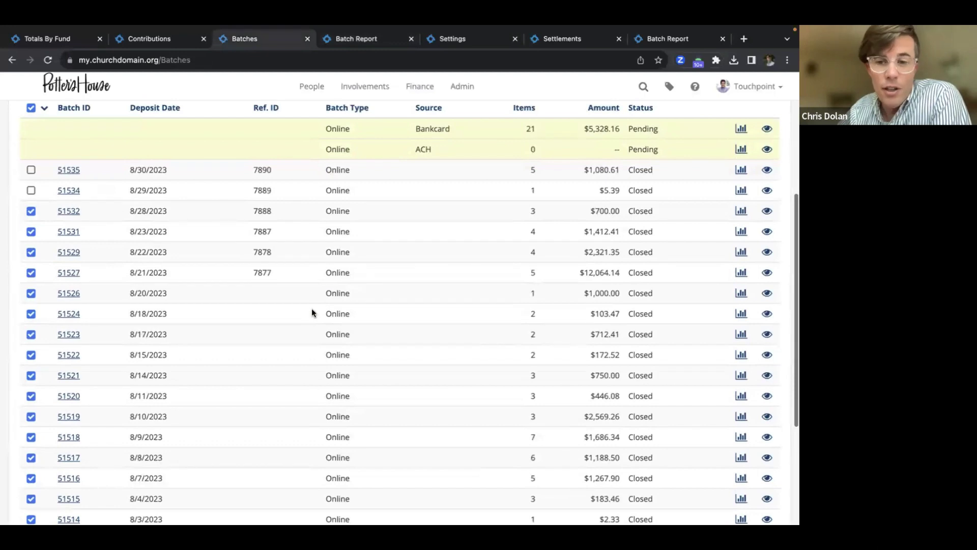
pyautogui.scroll(-3, 311, 308)
pyautogui.scroll(-2, 312, 310)
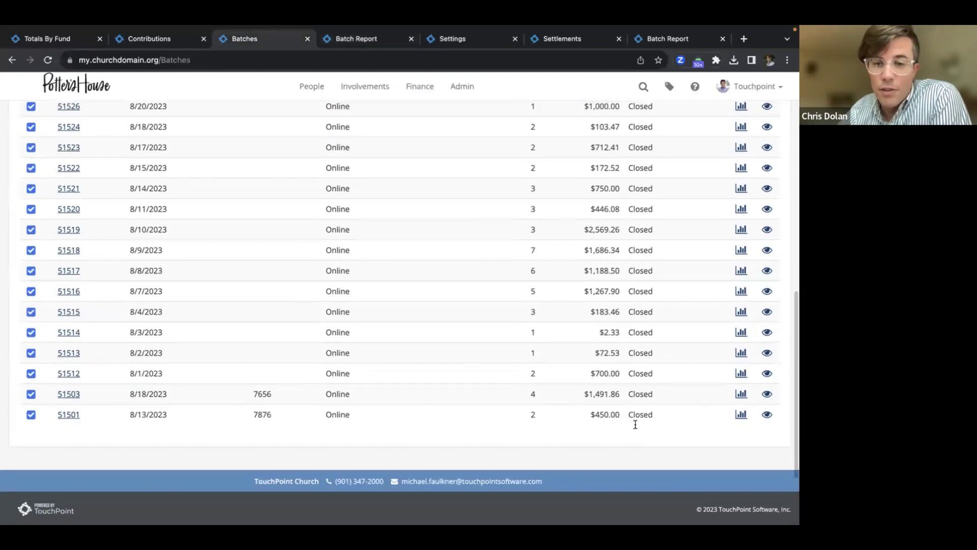
pyautogui.moveTo(651, 413); pyautogui.dragTo(622, 168)
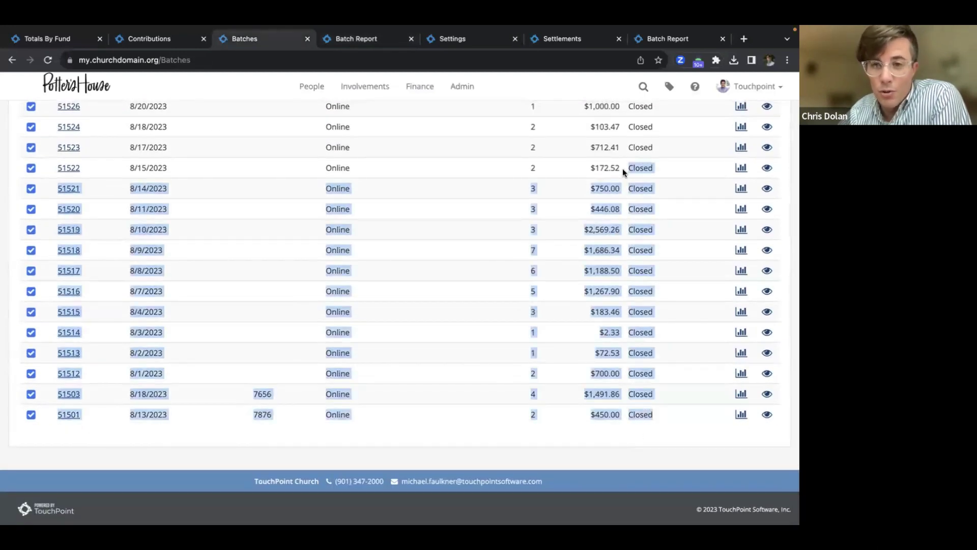
pyautogui.scroll(2, 622, 168)
pyautogui.scroll(2, 622, 168)
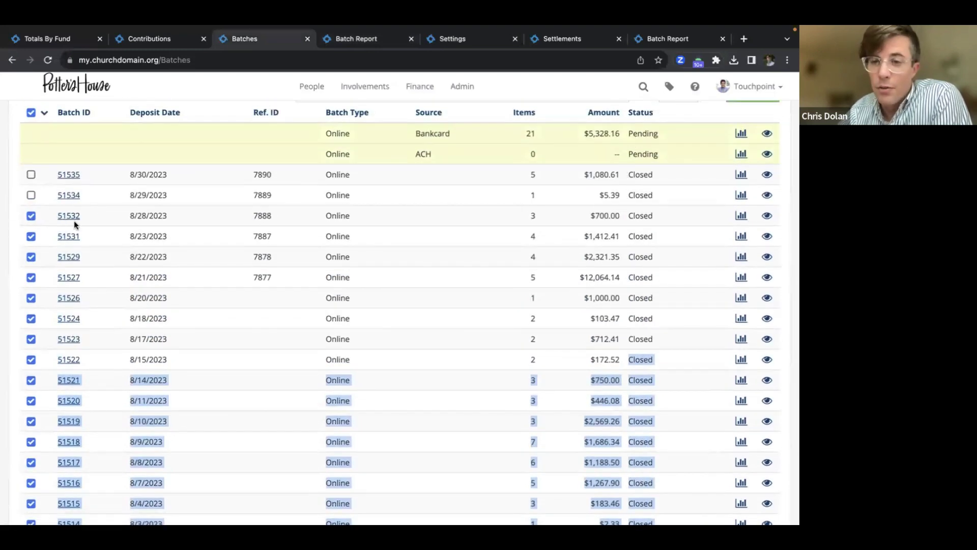
pyautogui.click(111, 208)
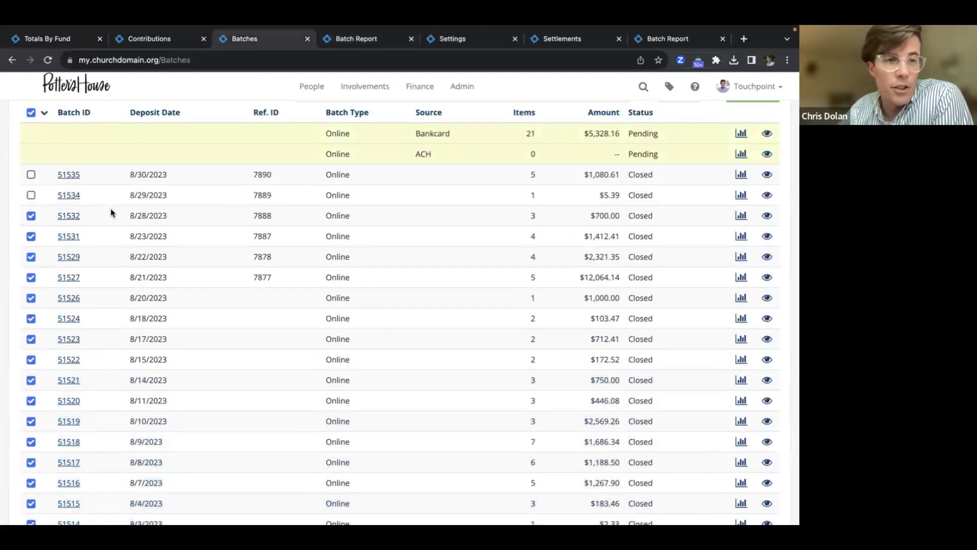
pyautogui.click(44, 113)
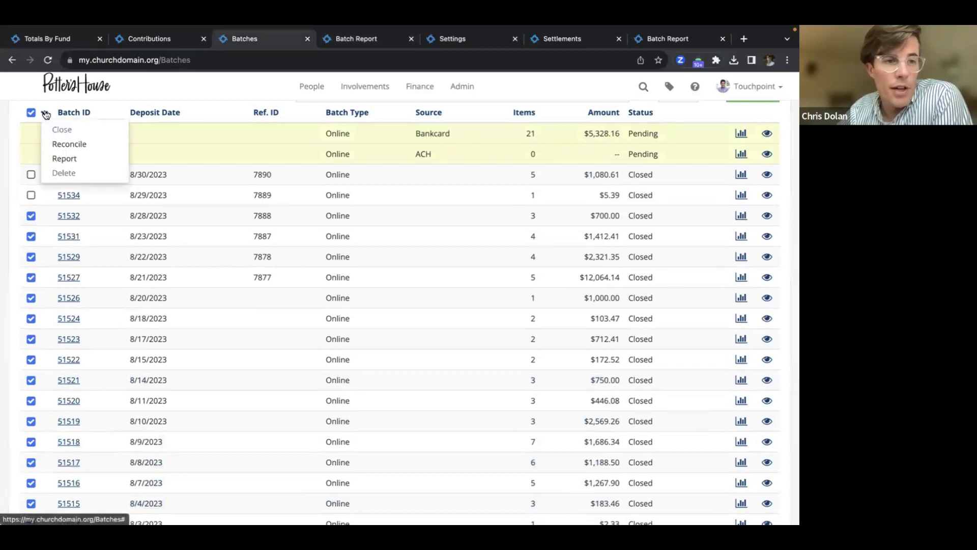
pyautogui.click(62, 146)
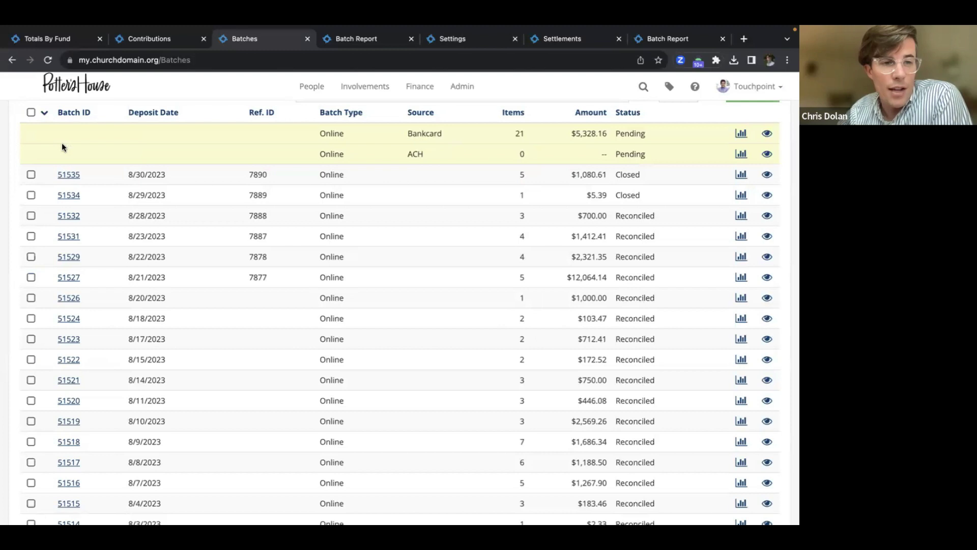
pyautogui.scroll(3, 617, 214)
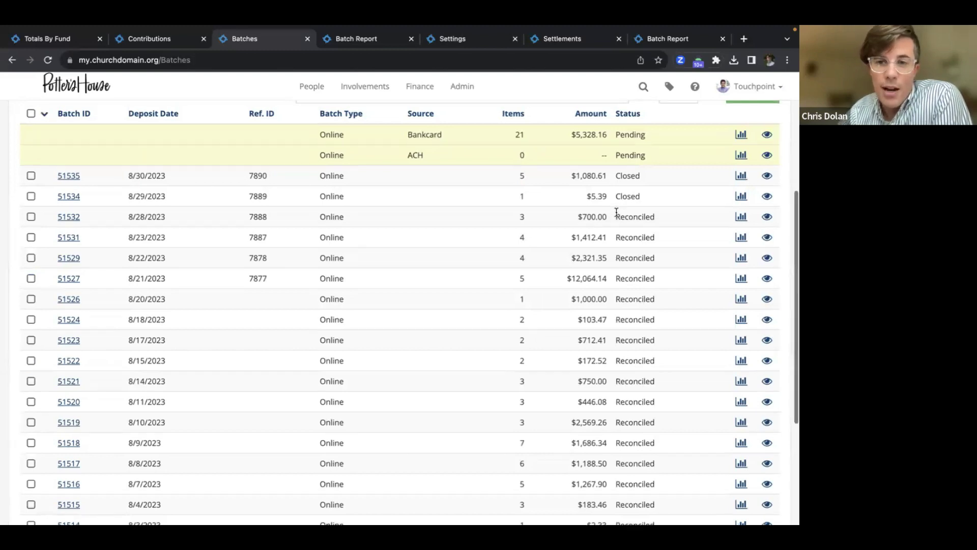
pyautogui.scroll(2, 616, 212)
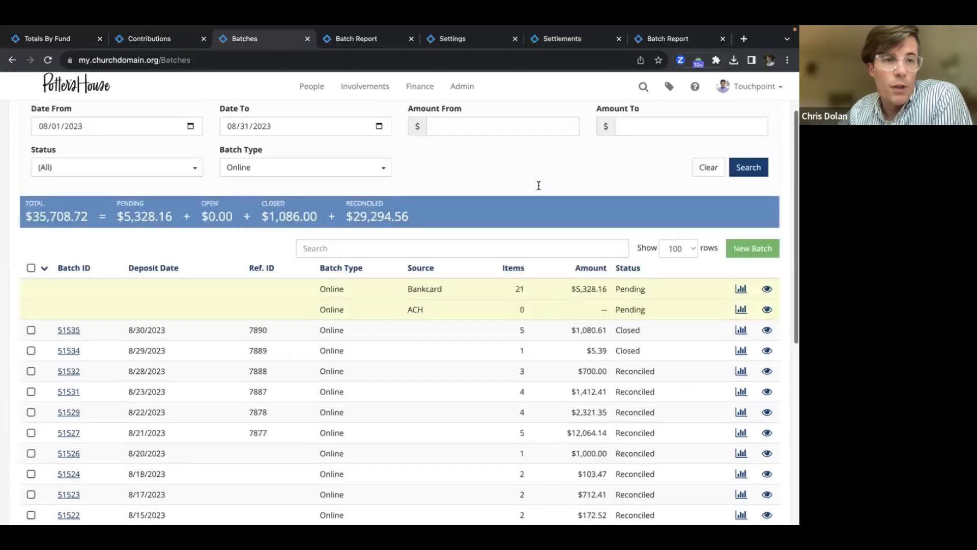
# Filter the August 2023 online batches by the Closed and Open statuses and run the search
pyautogui.click(178, 168)
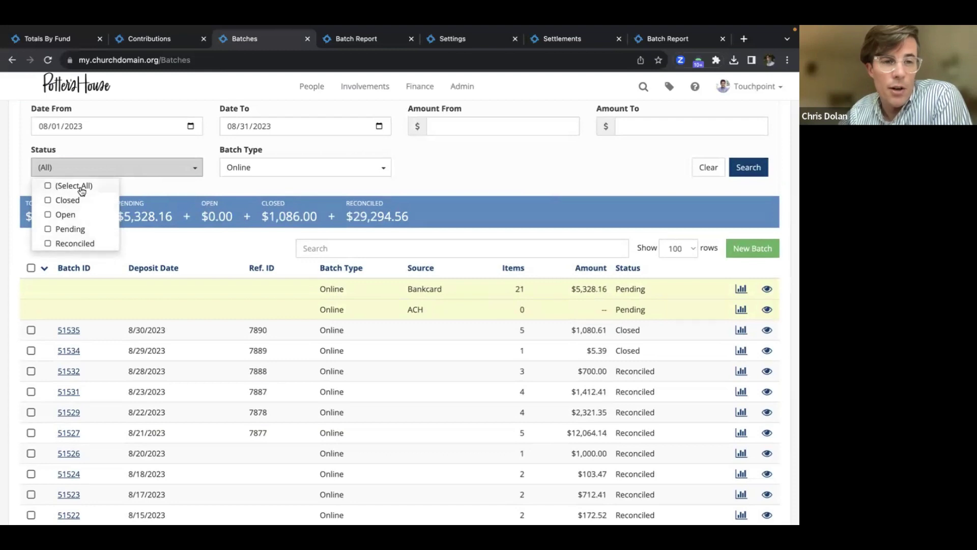
pyautogui.click(233, 172)
pyautogui.click(431, 148)
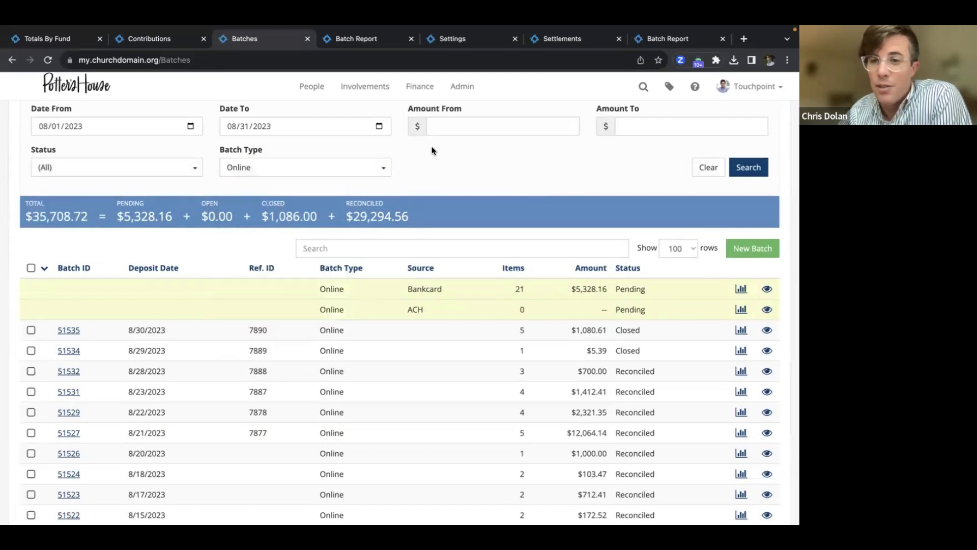
pyautogui.click(181, 167)
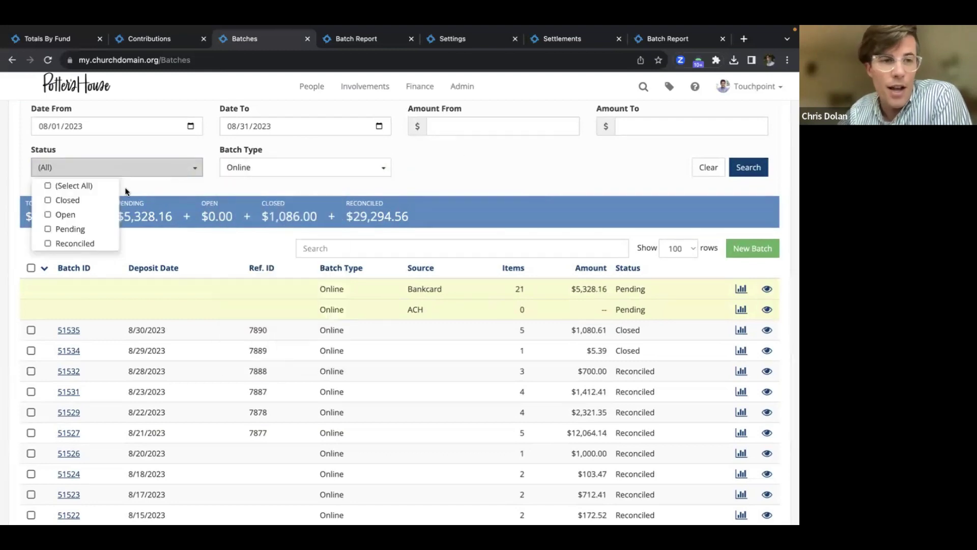
pyautogui.click(68, 200)
pyautogui.click(70, 218)
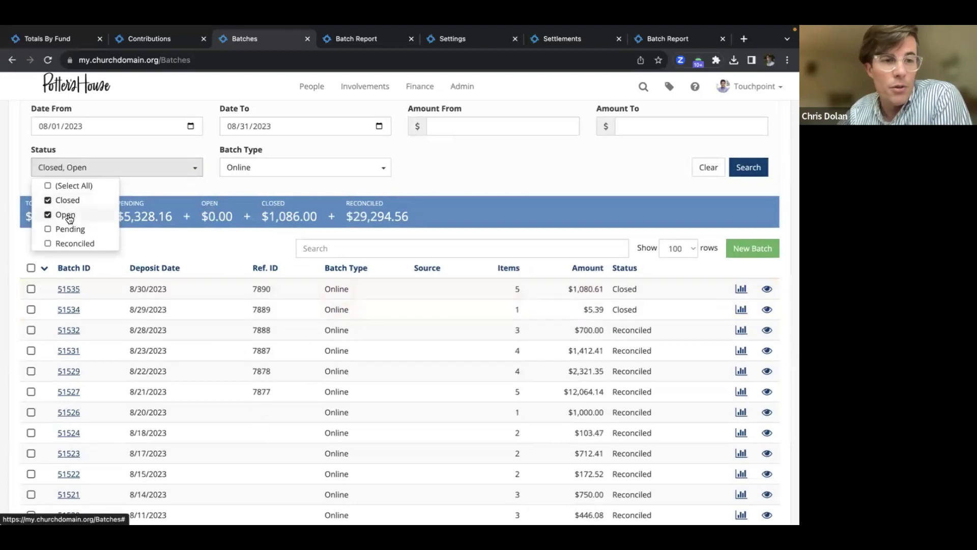
pyautogui.click(738, 169)
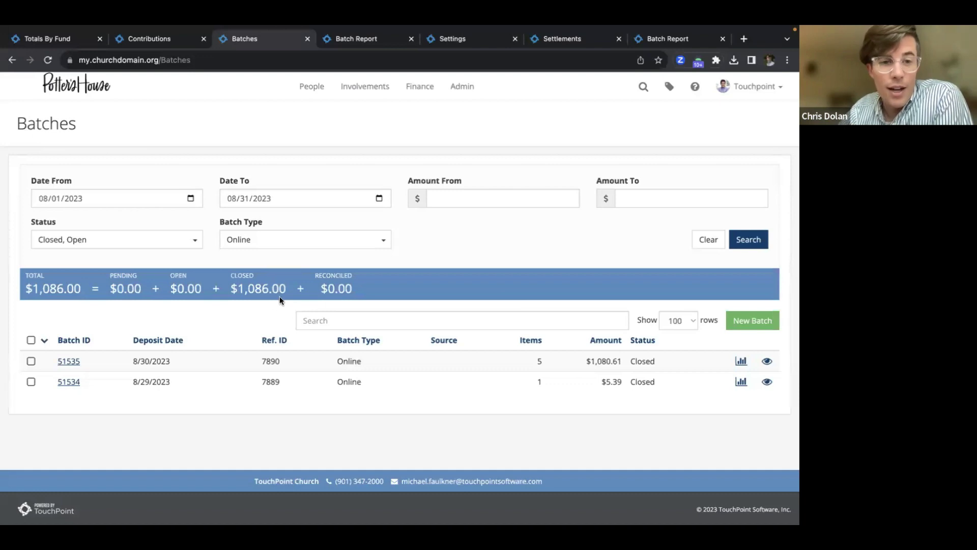
# Clear the Closed and Open status filters and search the batches again with all statuses
pyautogui.click(168, 243)
pyautogui.click(68, 273)
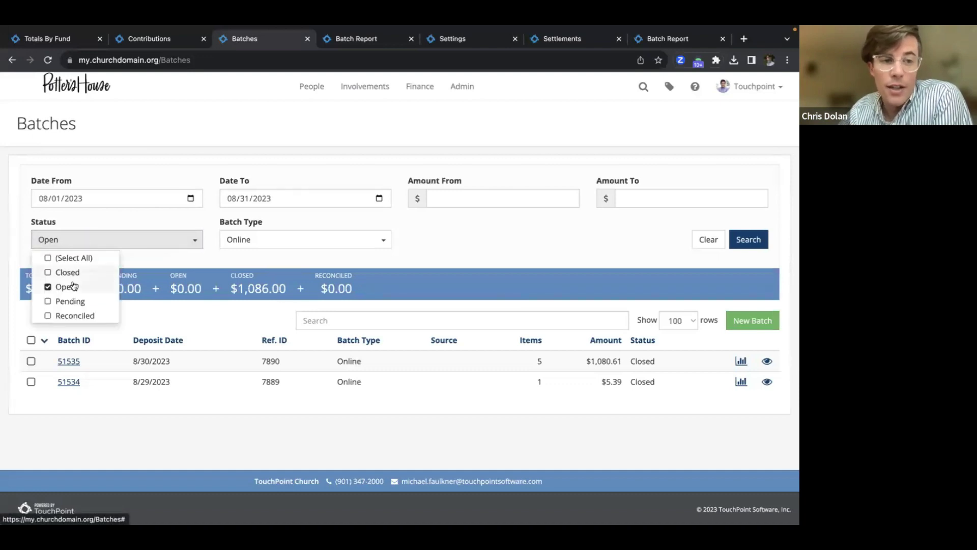
pyautogui.click(73, 286)
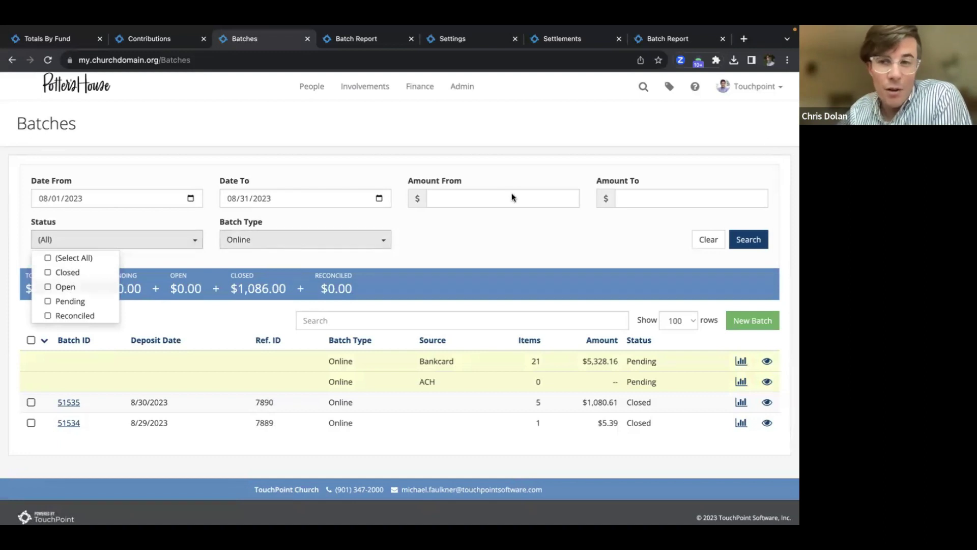
pyautogui.click(756, 246)
pyautogui.click(292, 201)
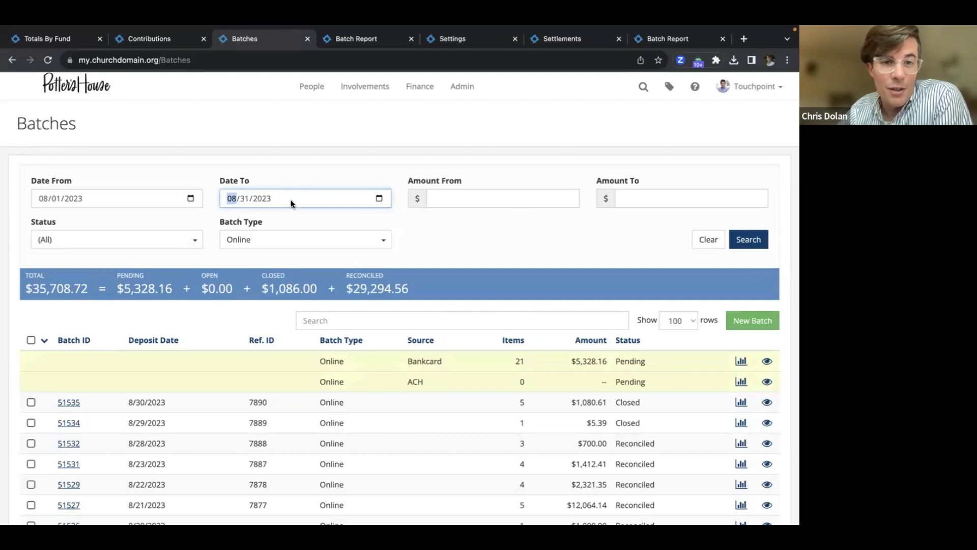
pyautogui.click(189, 238)
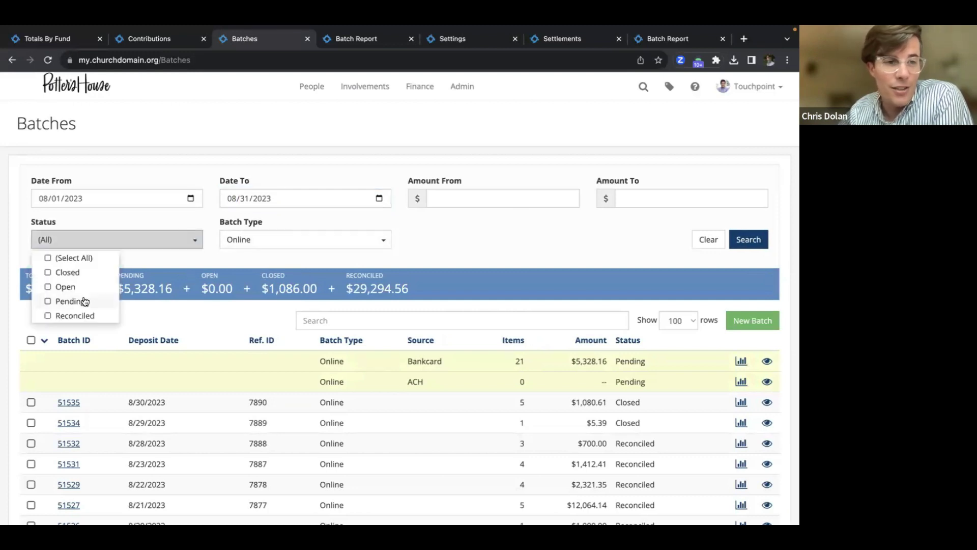
pyautogui.click(72, 275)
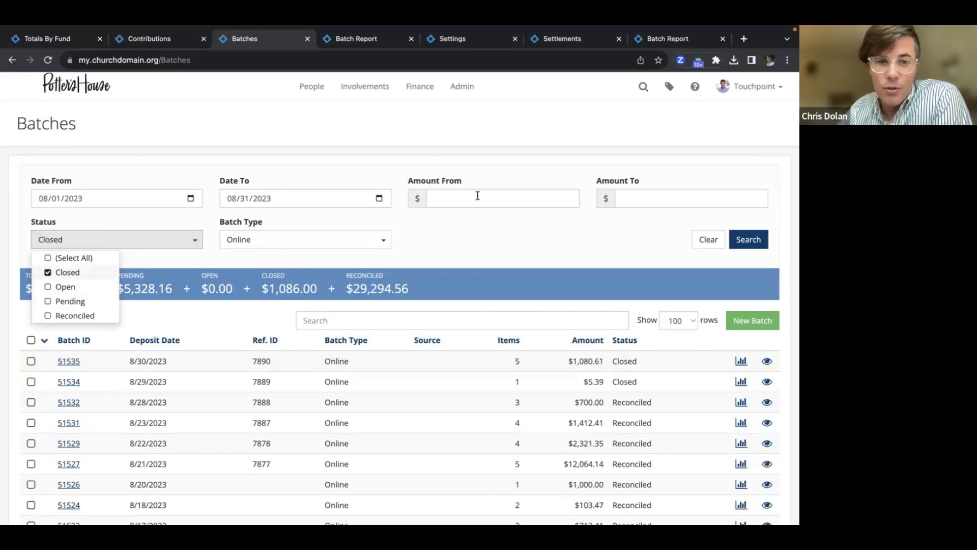
pyautogui.click(244, 198)
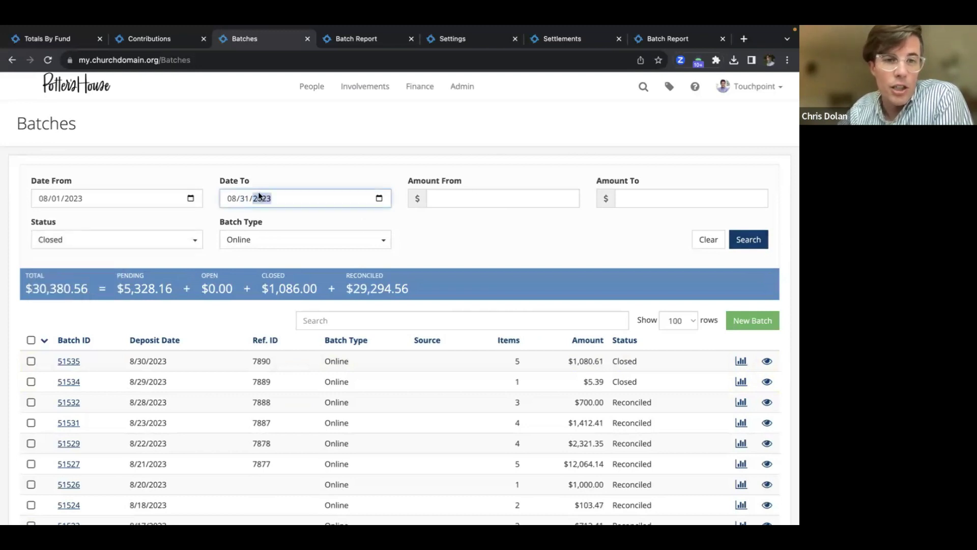
# Clear all batch filters, search for every batch with the Closed status, and skim the resulting list
pyautogui.click(707, 241)
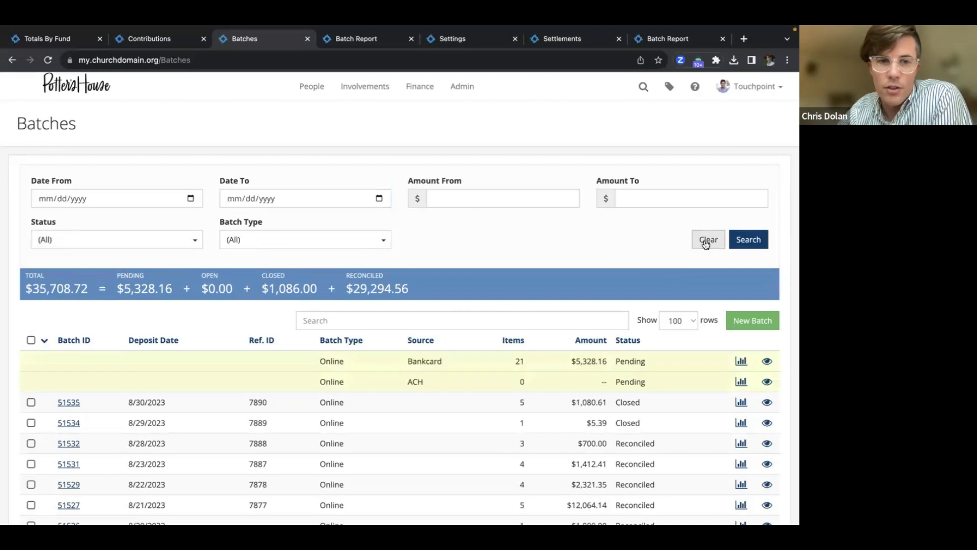
pyautogui.click(194, 240)
pyautogui.click(56, 272)
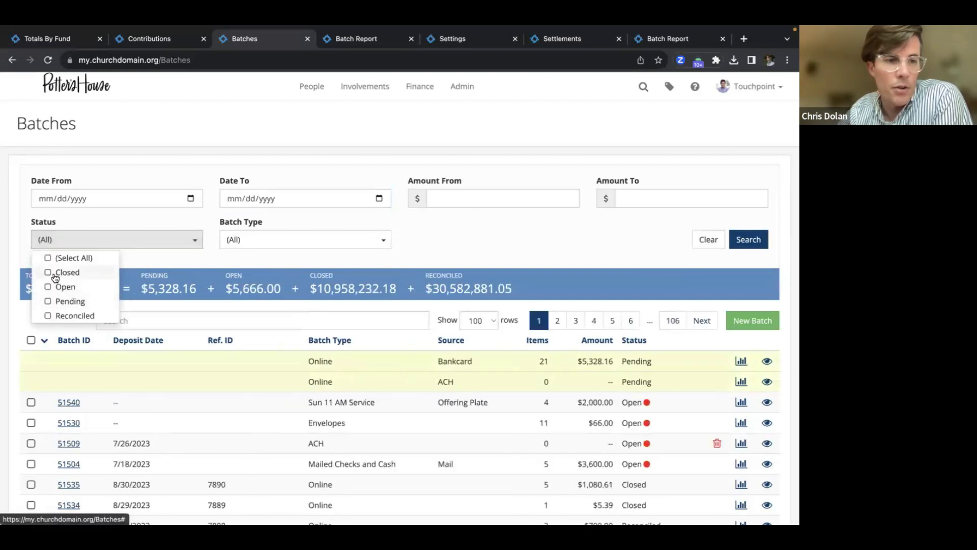
pyautogui.click(747, 241)
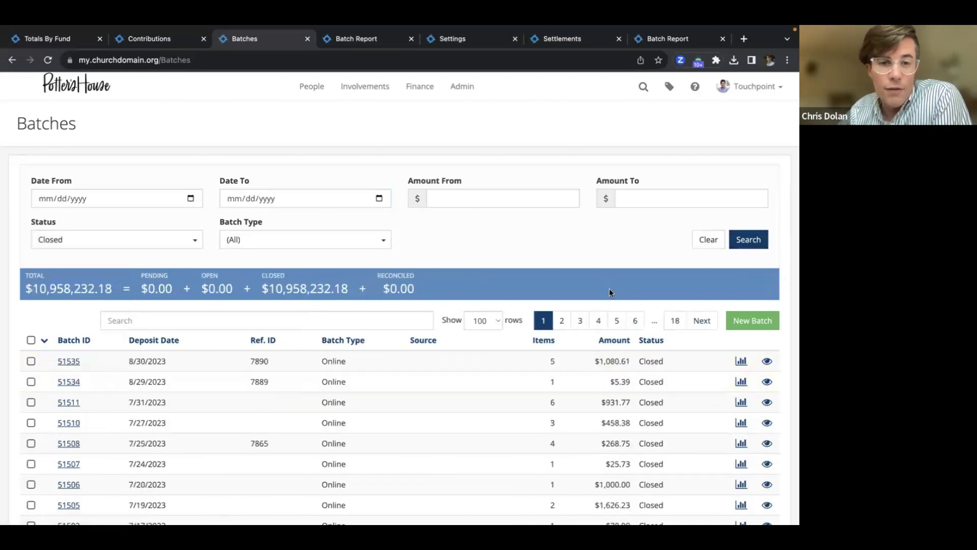
pyautogui.scroll(-6, 609, 288)
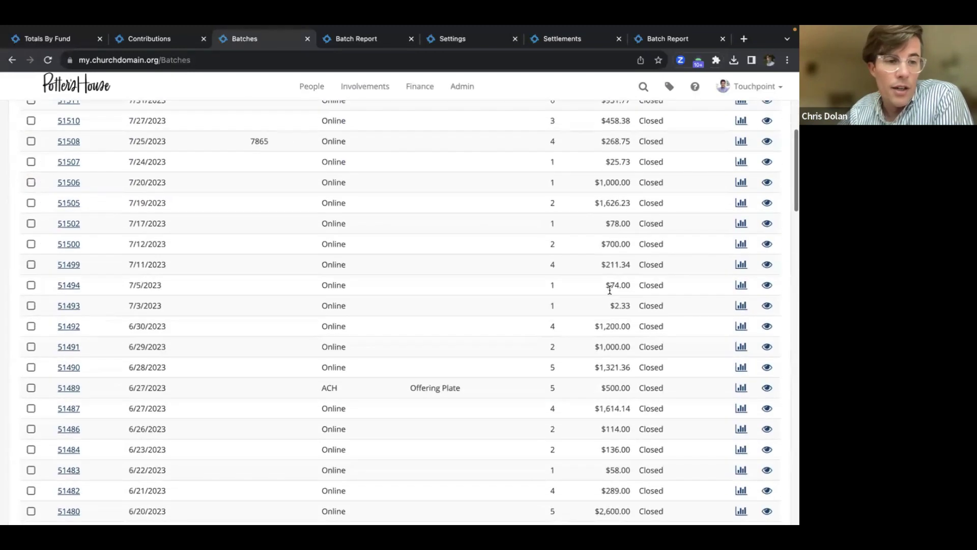
pyautogui.scroll(5, 609, 288)
# Select all closed batches on the page and look over the available bulk actions and rows-per-page options
pyautogui.click(31, 289)
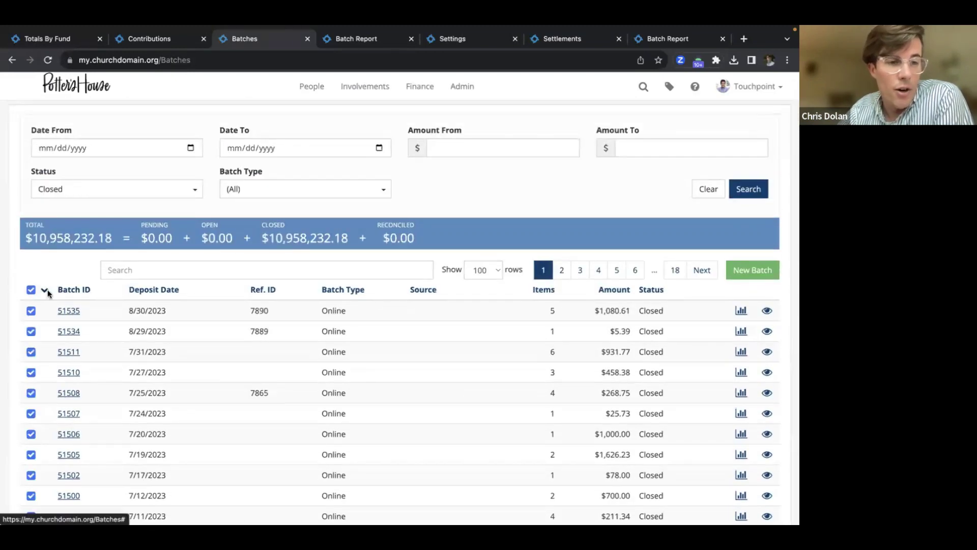
pyautogui.click(45, 291)
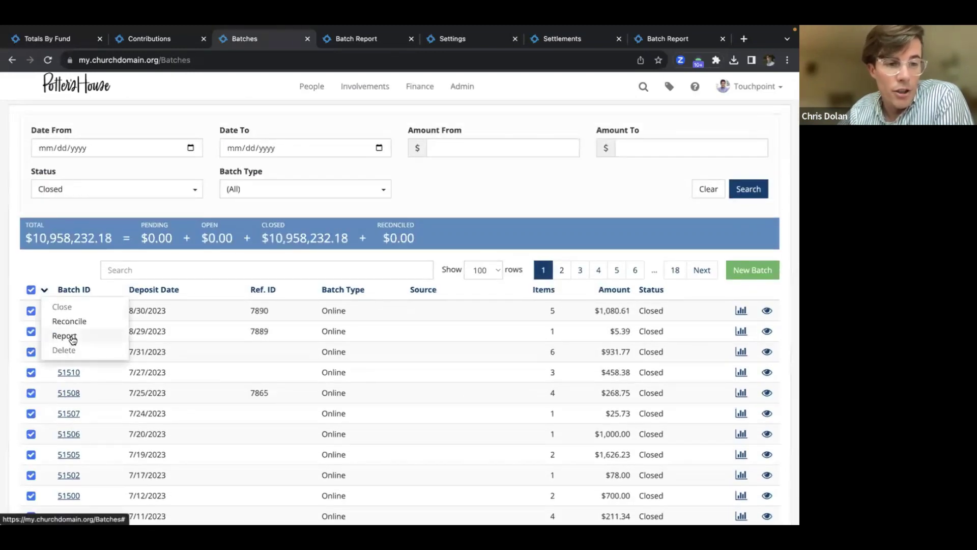
pyautogui.click(38, 275)
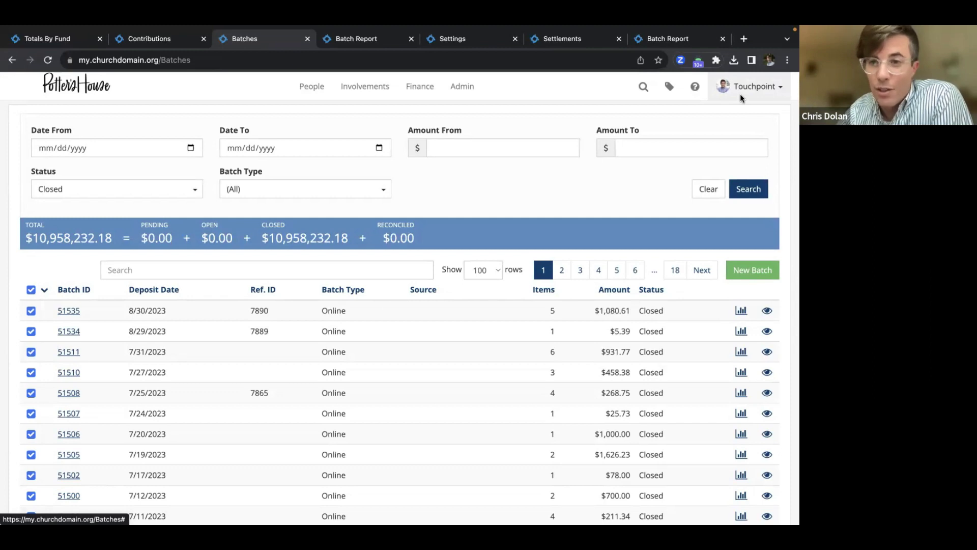
pyautogui.click(478, 274)
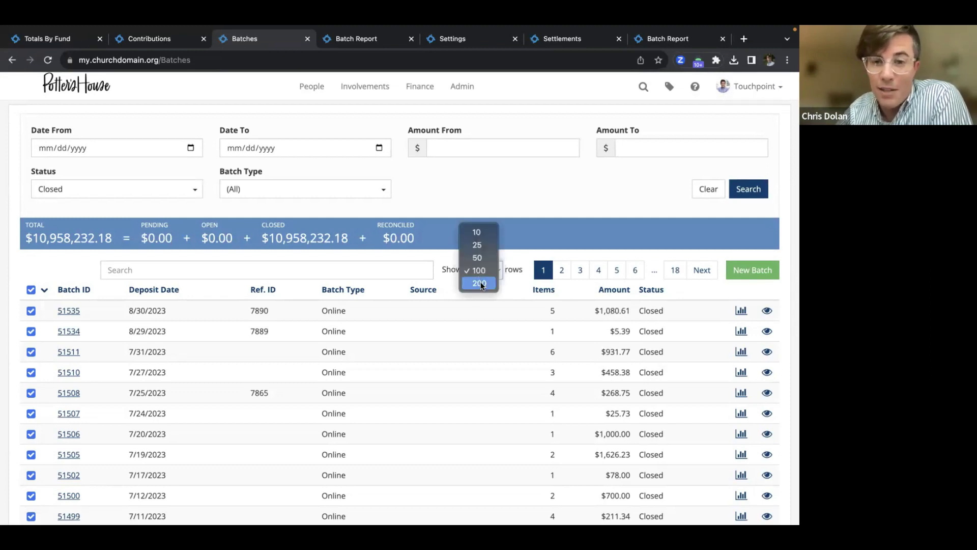
pyautogui.click(481, 283)
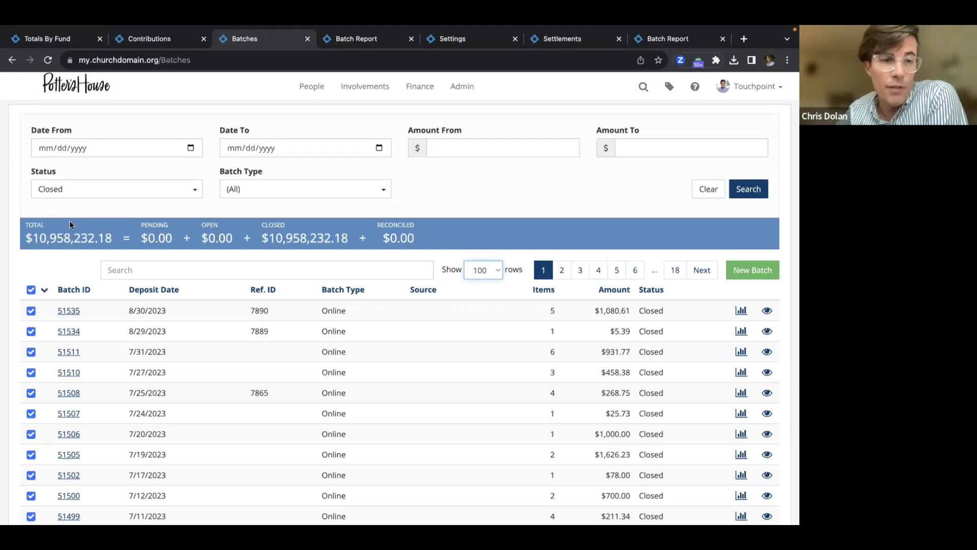
# Review the status totals for the closed batches, clear the Closed filter, and search all batches without filters
pyautogui.tripleClick(441, 231)
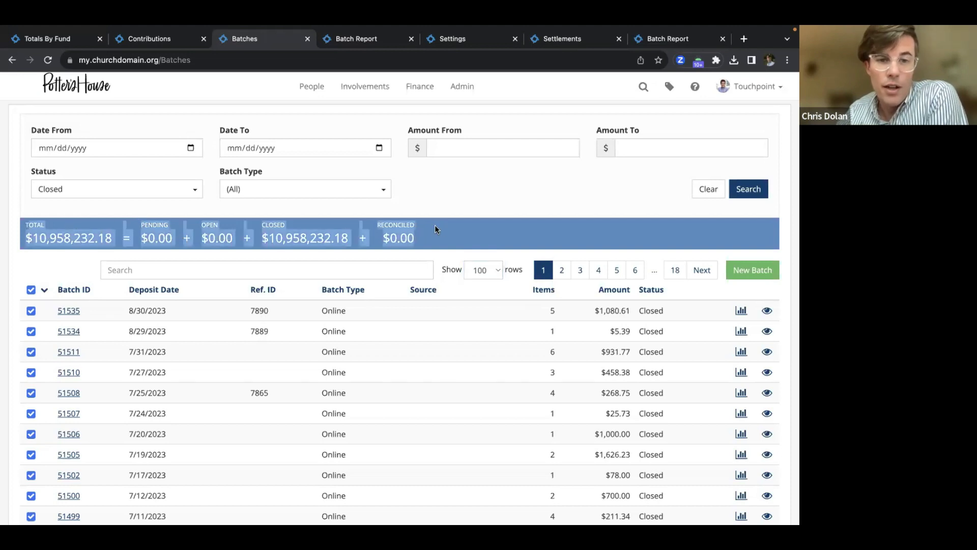
pyautogui.click(30, 116)
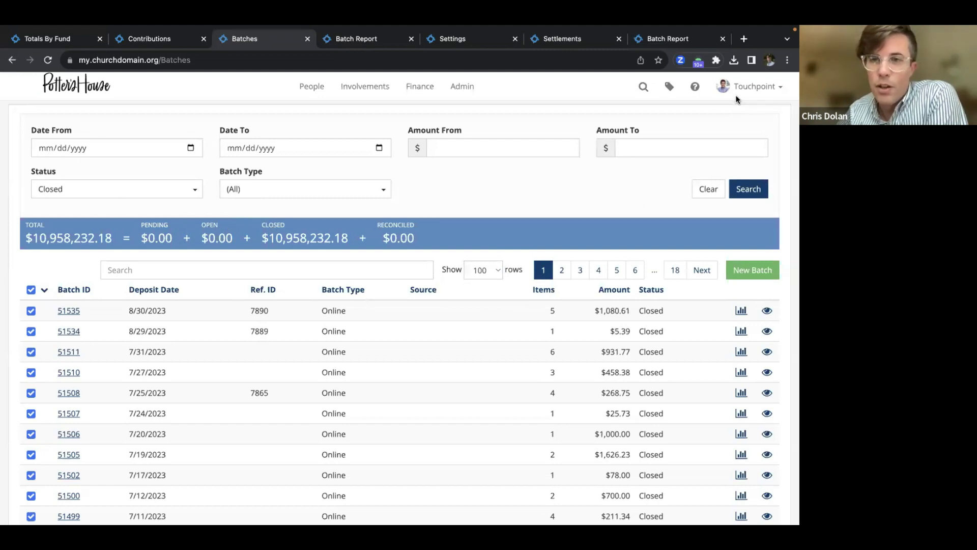
pyautogui.click(710, 189)
pyautogui.click(744, 191)
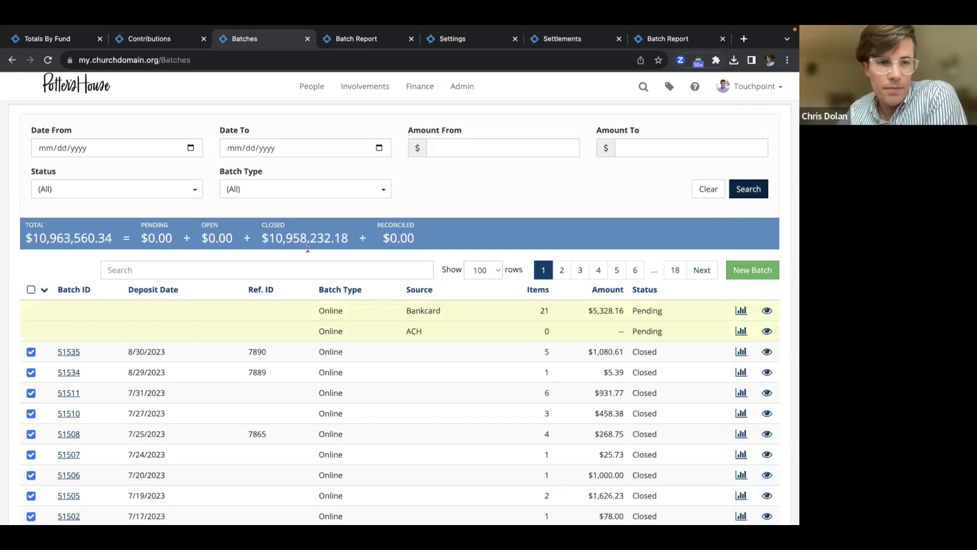
# Examine the Total, Reconciled, Closed, Open and Pending amounts for all batches and skim the start of the batch list
pyautogui.moveTo(25, 227); pyautogui.dragTo(115, 246)
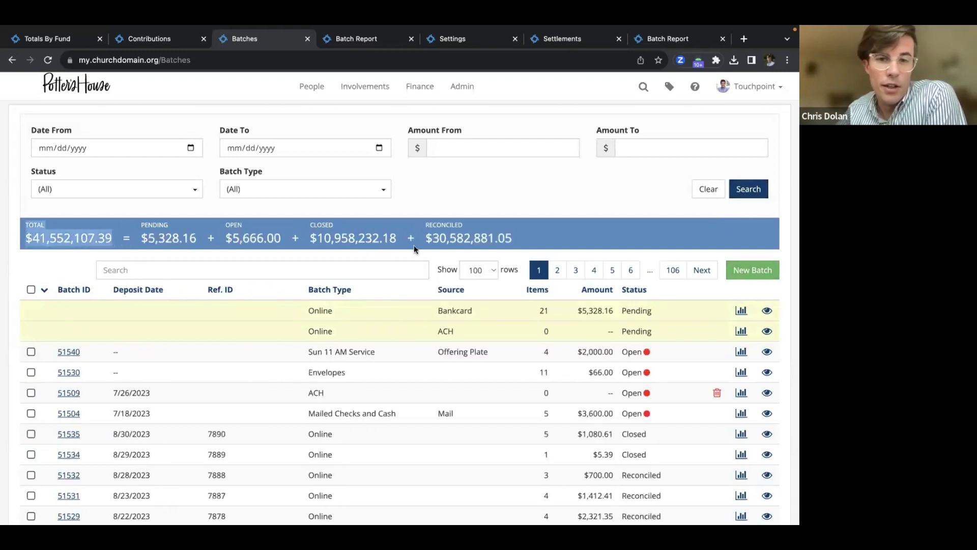
pyautogui.click(431, 236)
pyautogui.doubleClick(448, 245)
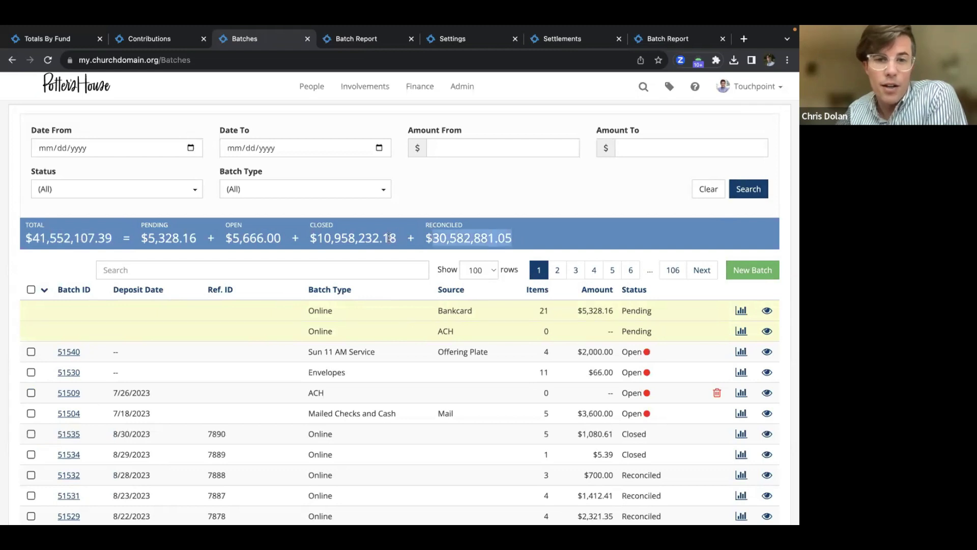
pyautogui.click(395, 238)
pyautogui.moveTo(302, 242); pyautogui.dragTo(345, 256)
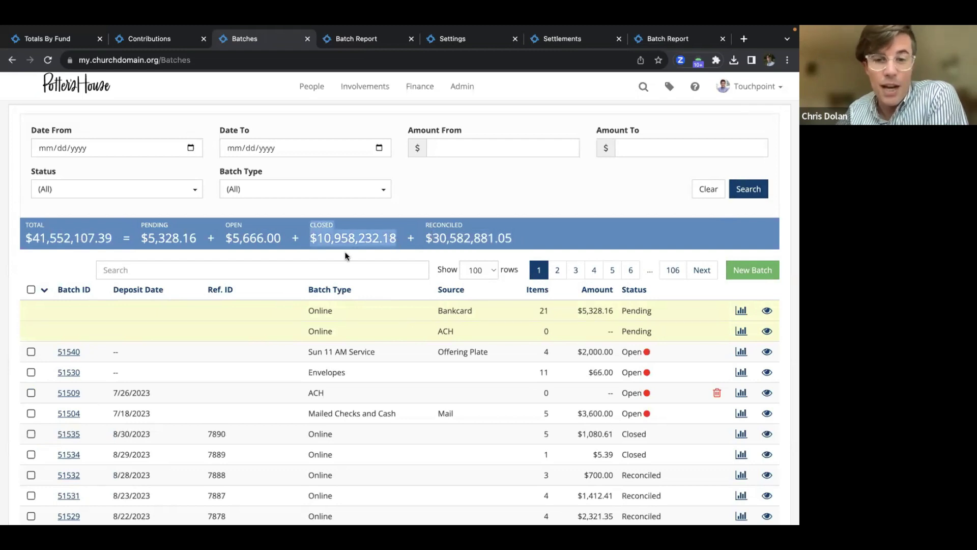
pyautogui.moveTo(283, 234); pyautogui.dragTo(151, 234)
pyautogui.scroll(-1, 450, 277)
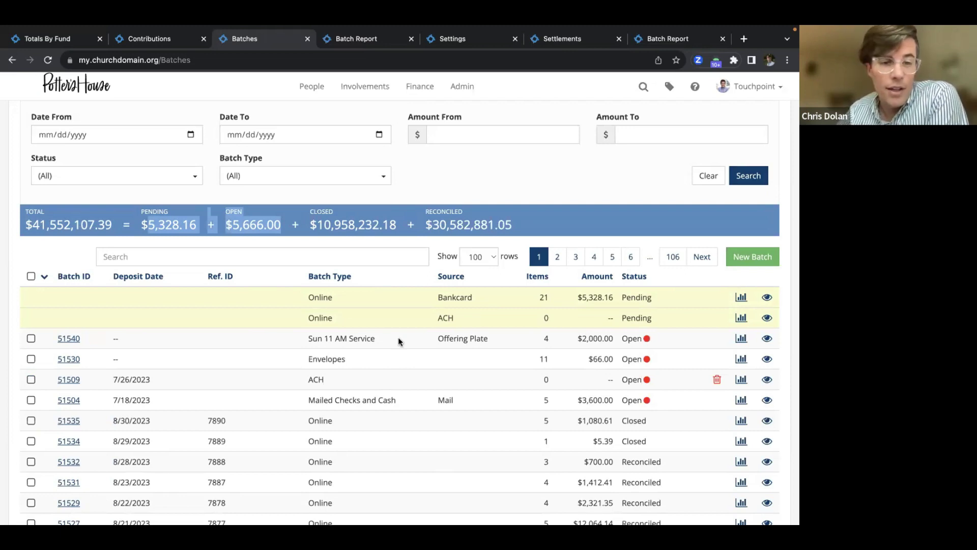
pyautogui.scroll(-2, 203, 277)
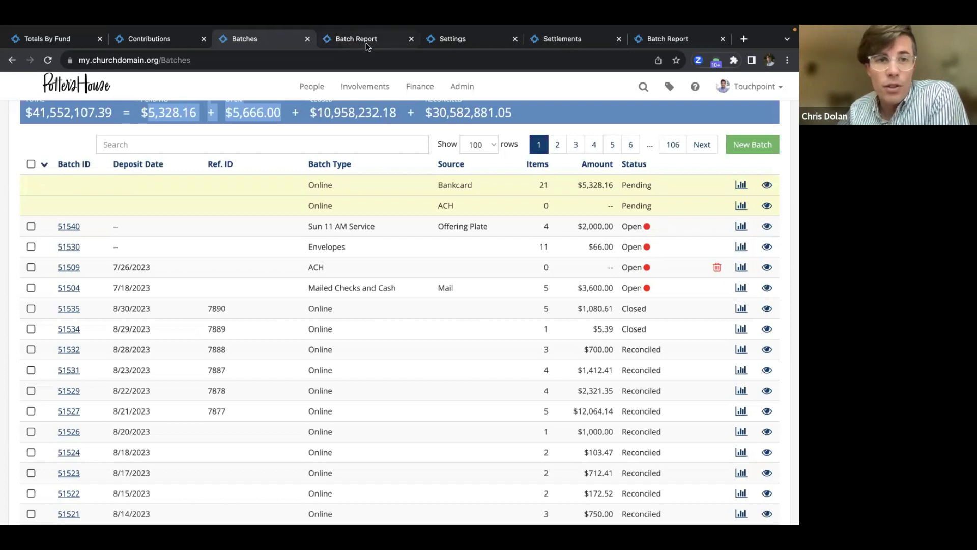
# Open the Totals By Fund report from the finance search options
pyautogui.moveTo(404, 90)
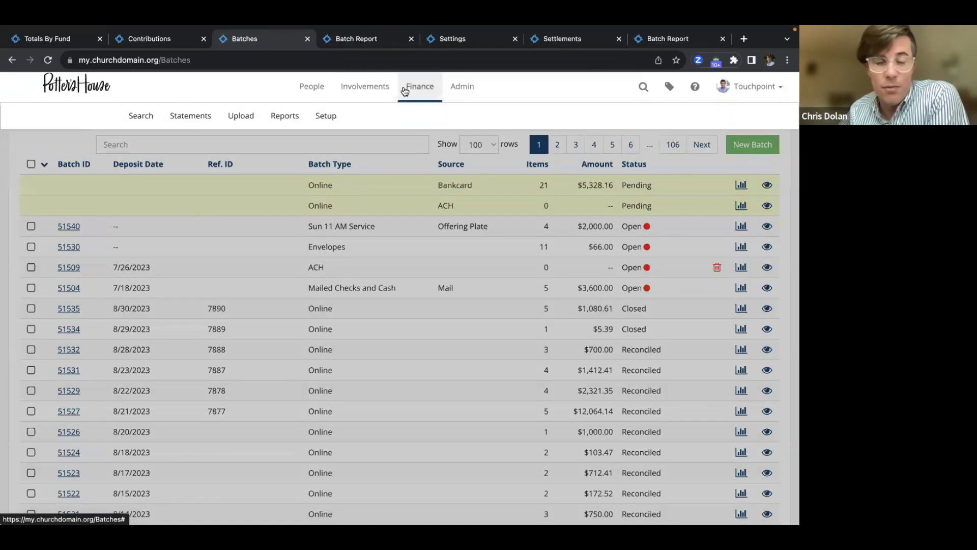
pyautogui.moveTo(149, 127)
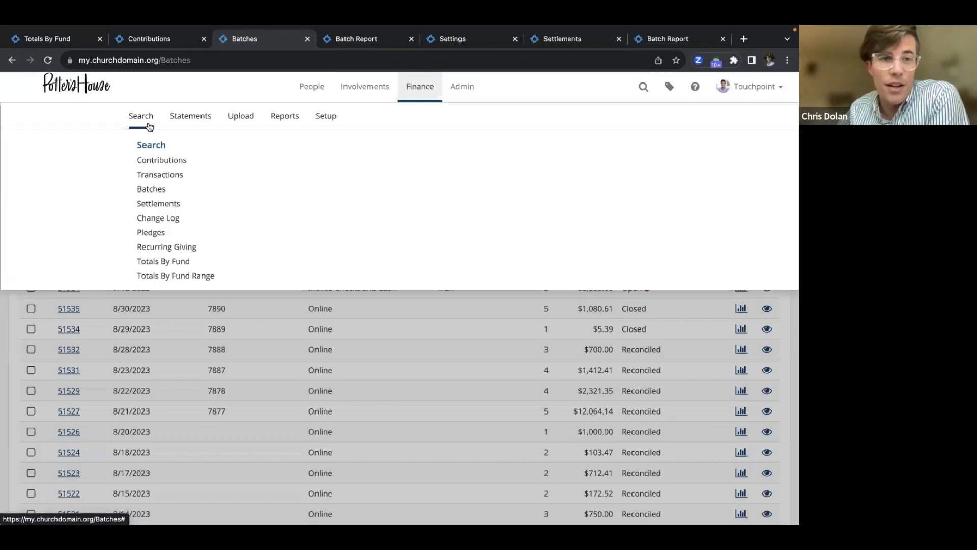
pyautogui.click(190, 263)
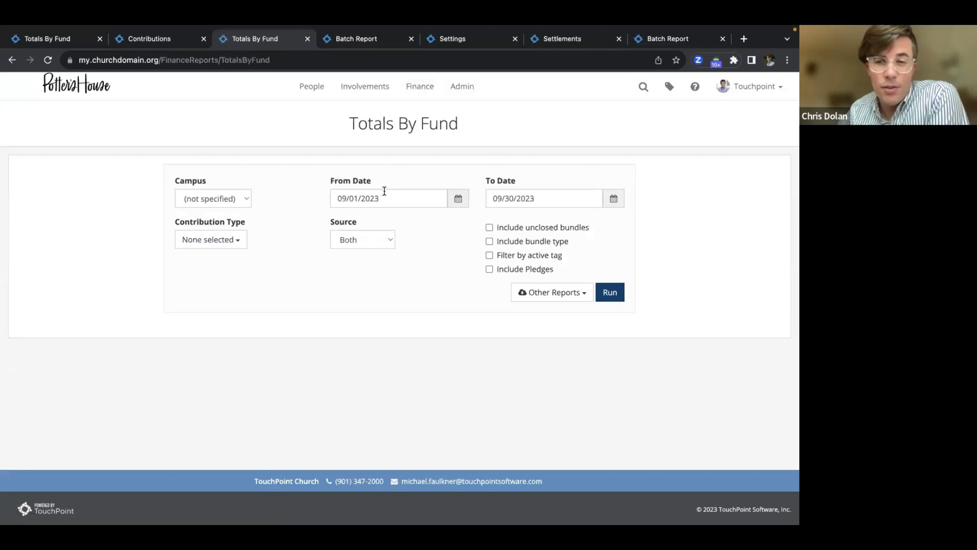
# Run the September 2023 fund totals for Tax deductible, Non Tax-Deductible and Non-contribution types with the source set to Online
pyautogui.click(236, 240)
pyautogui.click(238, 260)
pyautogui.click(238, 272)
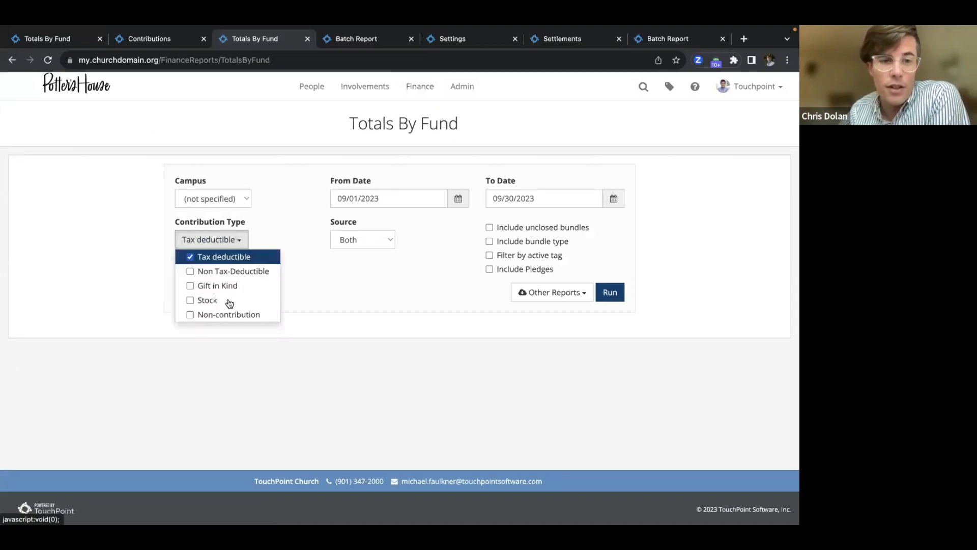
pyautogui.click(224, 314)
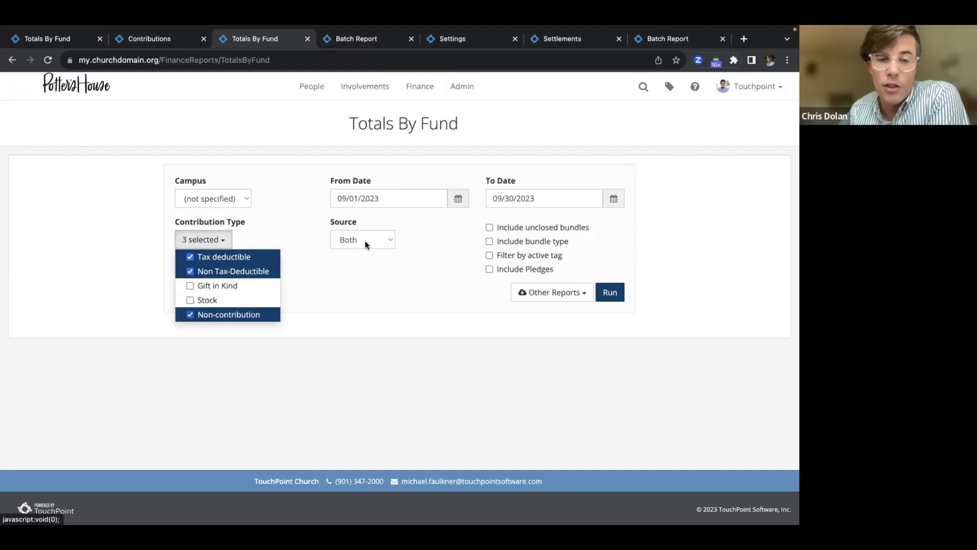
pyautogui.click(364, 240)
pyautogui.click(362, 252)
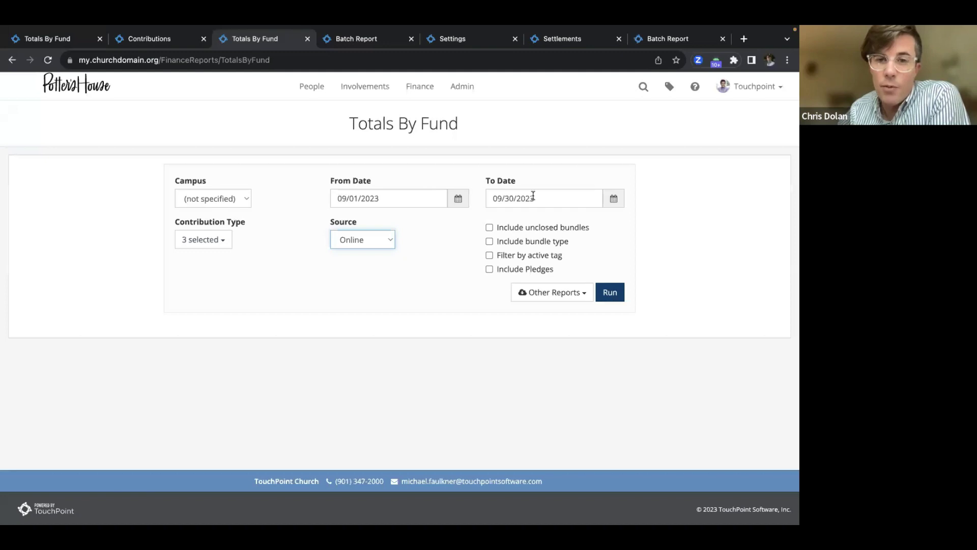
pyautogui.click(614, 297)
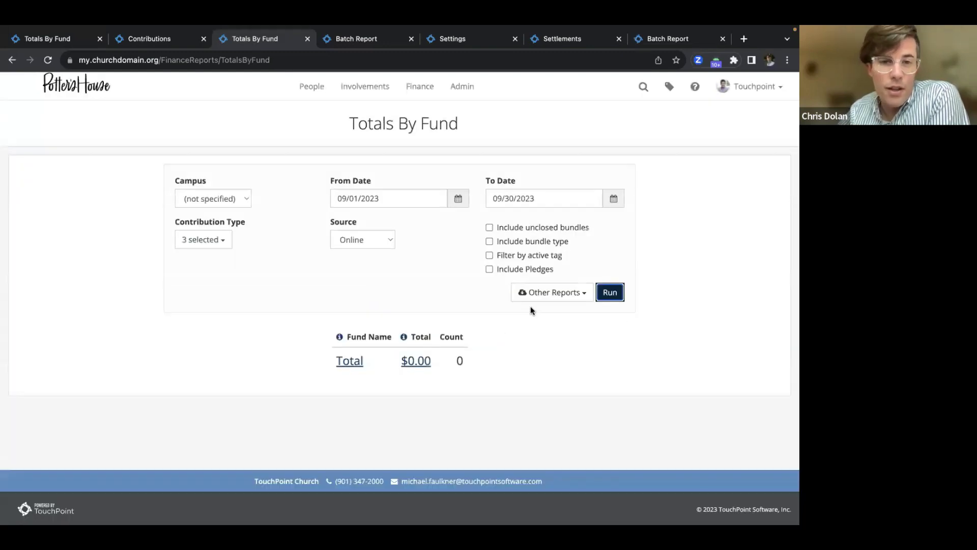
# Include unclosed bundles in the fund totals and run the report again for 09/01/2023 to 09/30/2023
pyautogui.click(458, 199)
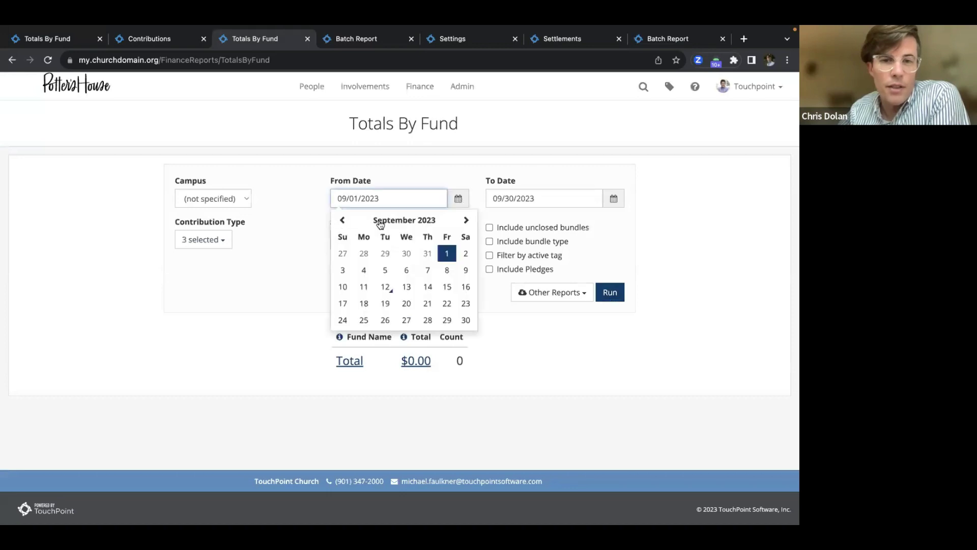
pyautogui.click(488, 227)
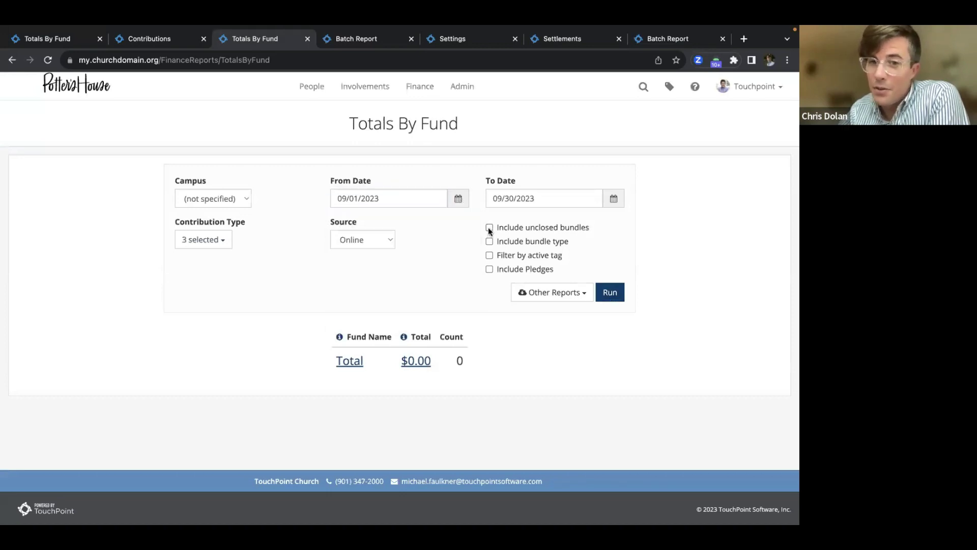
pyautogui.click(612, 296)
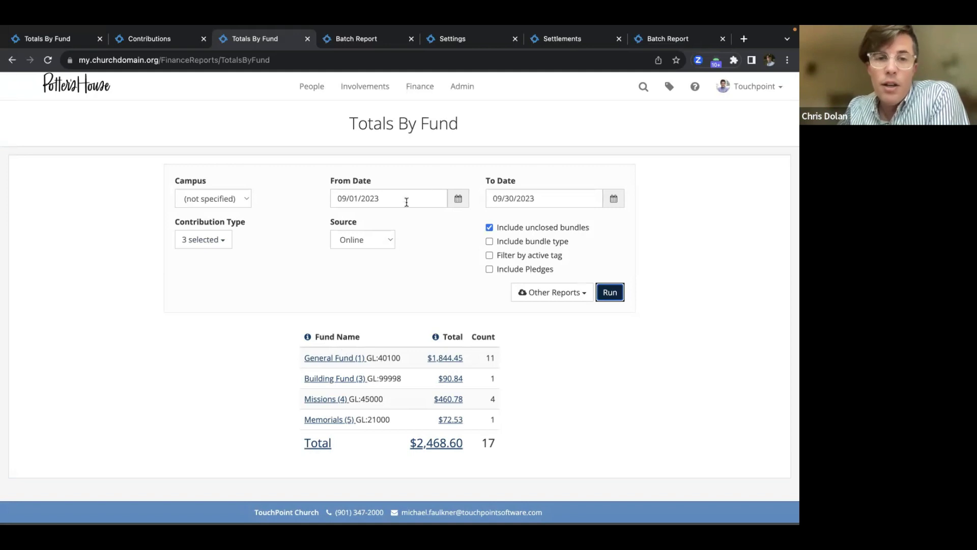
pyautogui.click(440, 205)
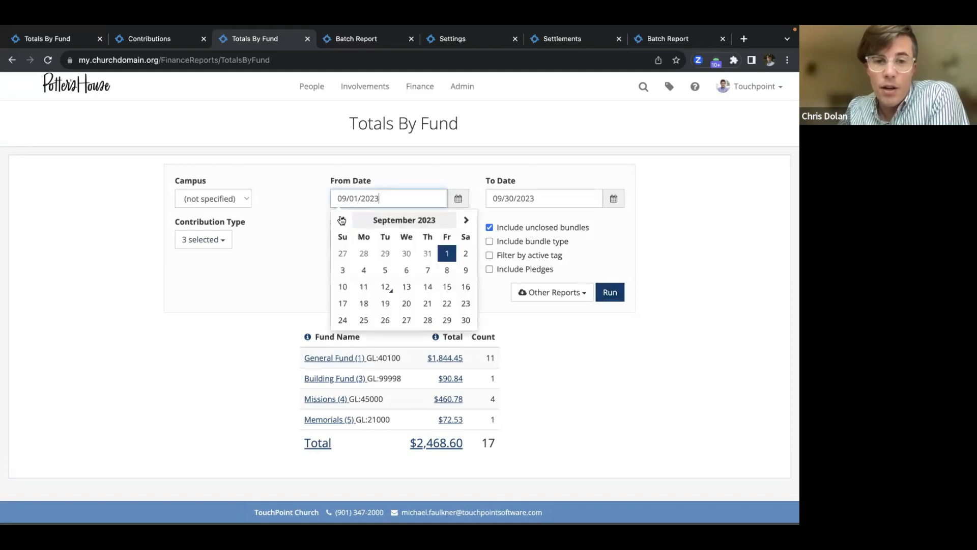
pyautogui.click(580, 352)
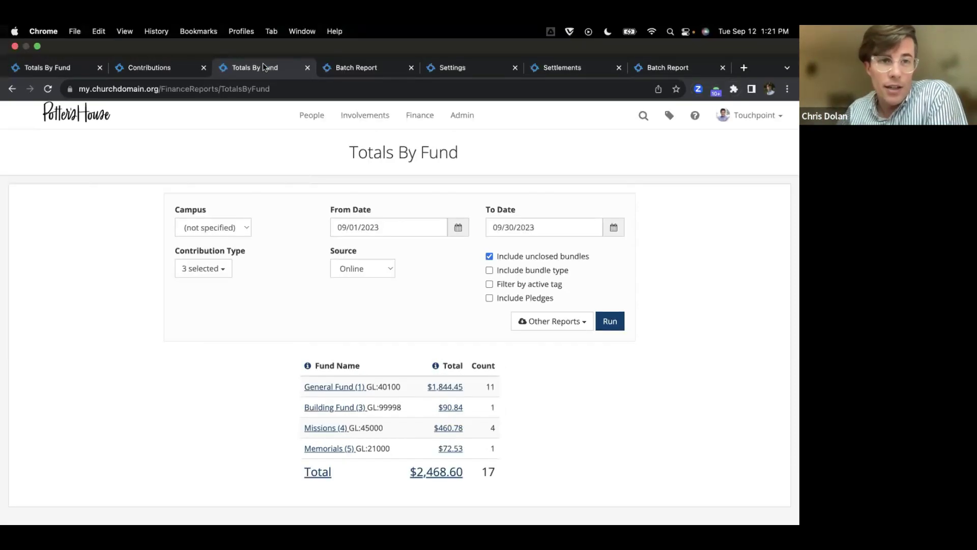
# Leave the Batch Report and open the finance Batches list
pyautogui.click(349, 69)
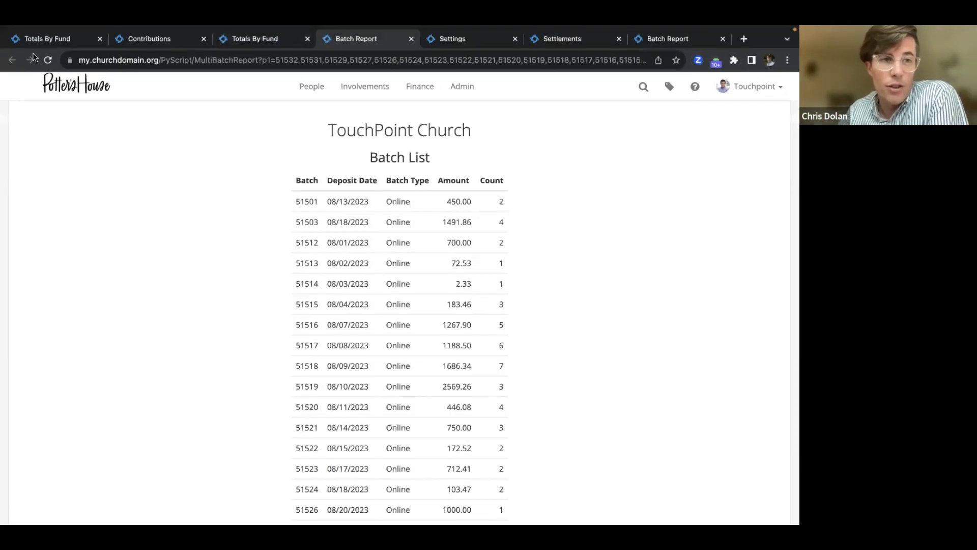
pyautogui.click(63, 41)
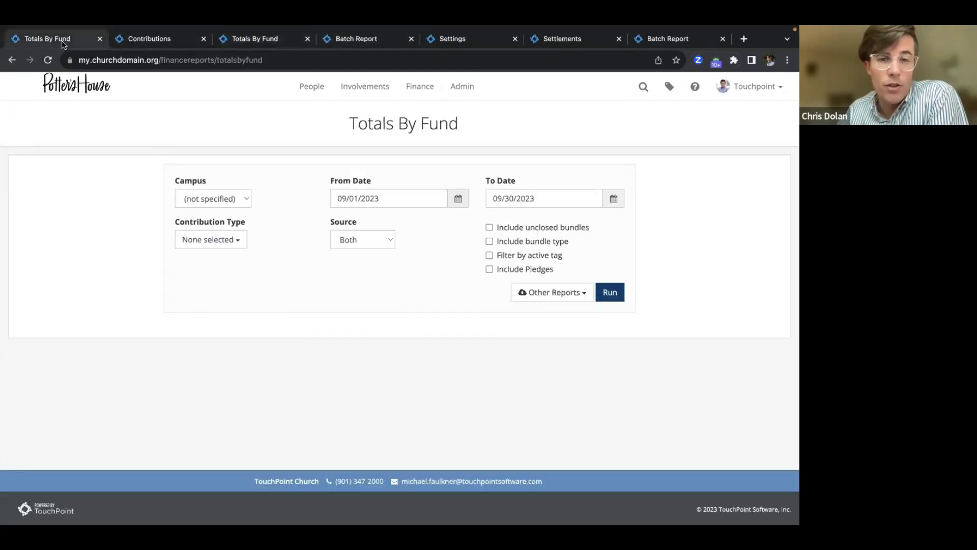
pyautogui.press('super+4')
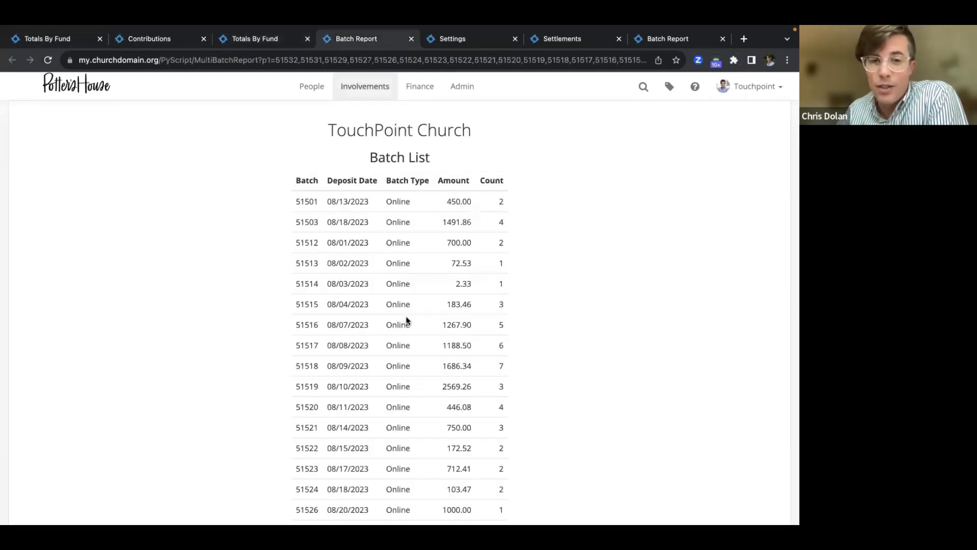
pyautogui.scroll(-15, 407, 321)
pyautogui.scroll(12, 404, 319)
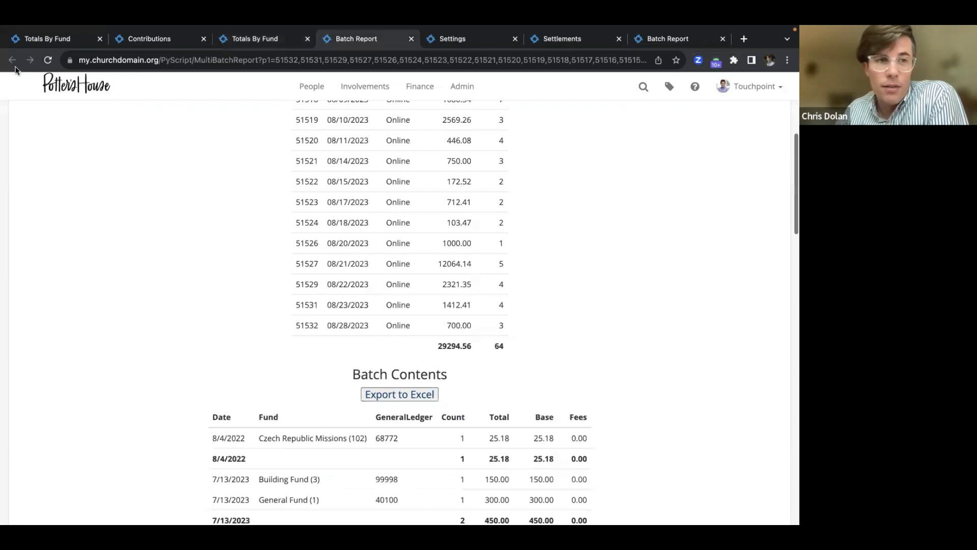
pyautogui.click(47, 62)
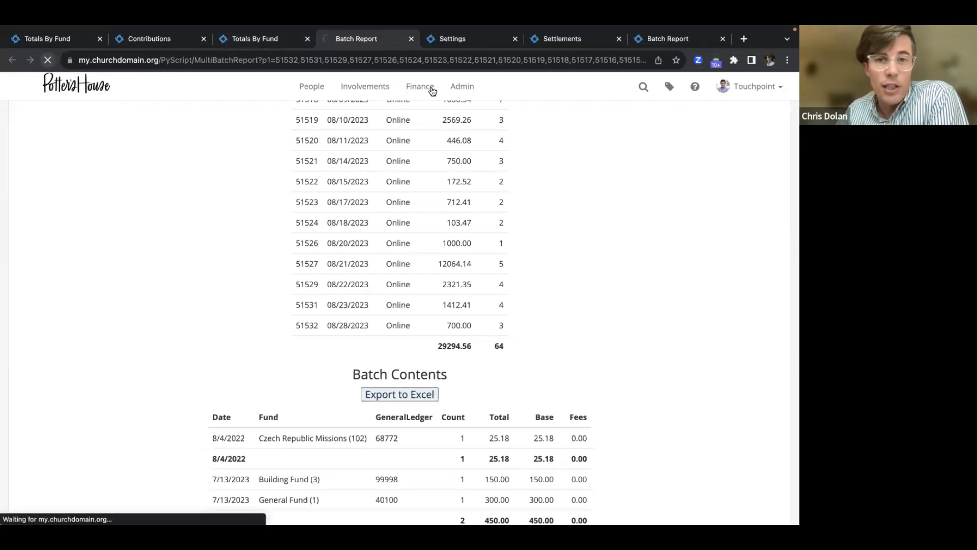
pyautogui.click(418, 92)
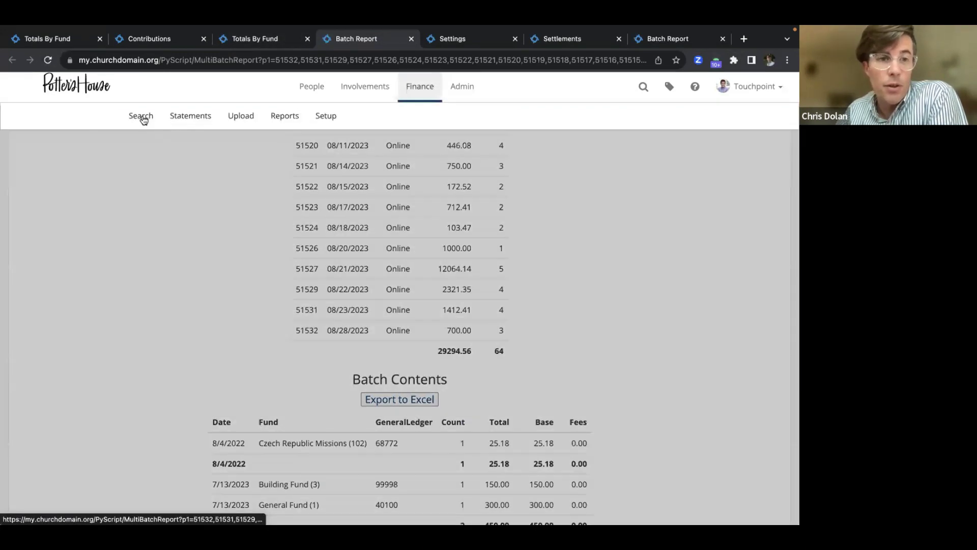
pyautogui.click(152, 190)
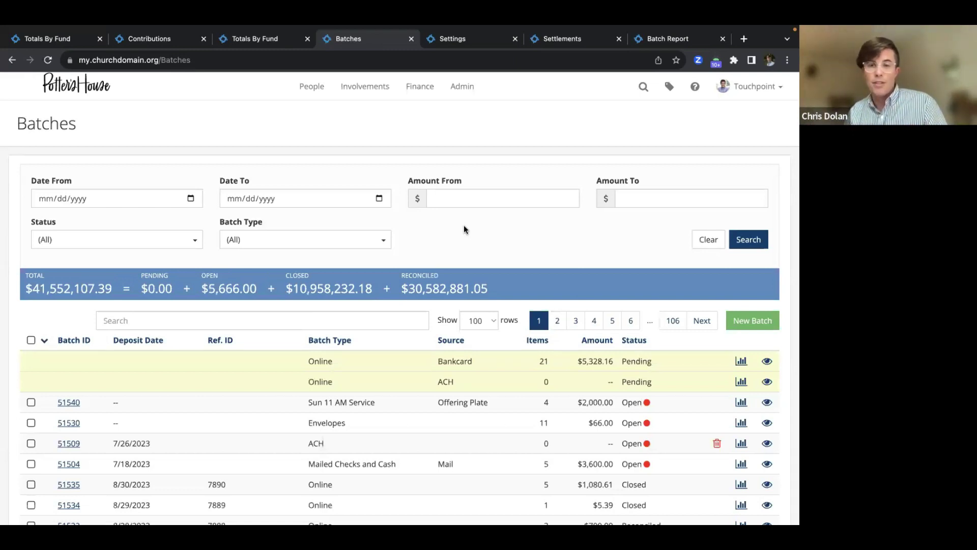
# Filter the batches by date from 09/02/2023 to 09/08/2023 and clear the filter again
pyautogui.click(191, 200)
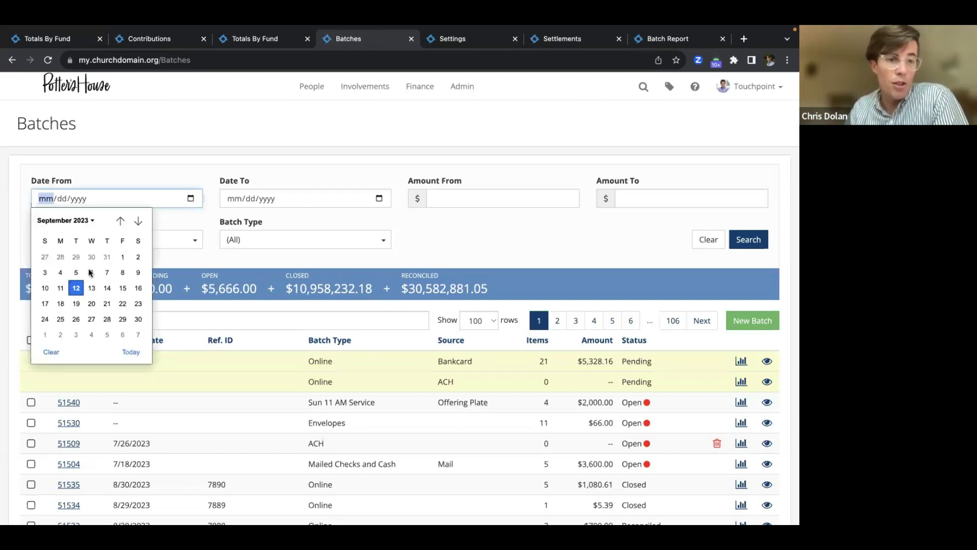
pyautogui.click(138, 257)
pyautogui.click(379, 199)
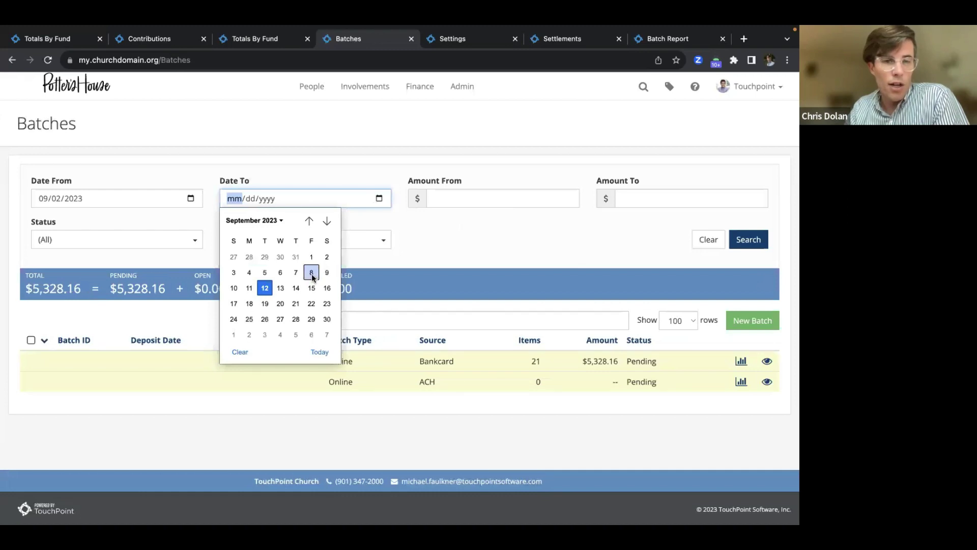
pyautogui.click(311, 273)
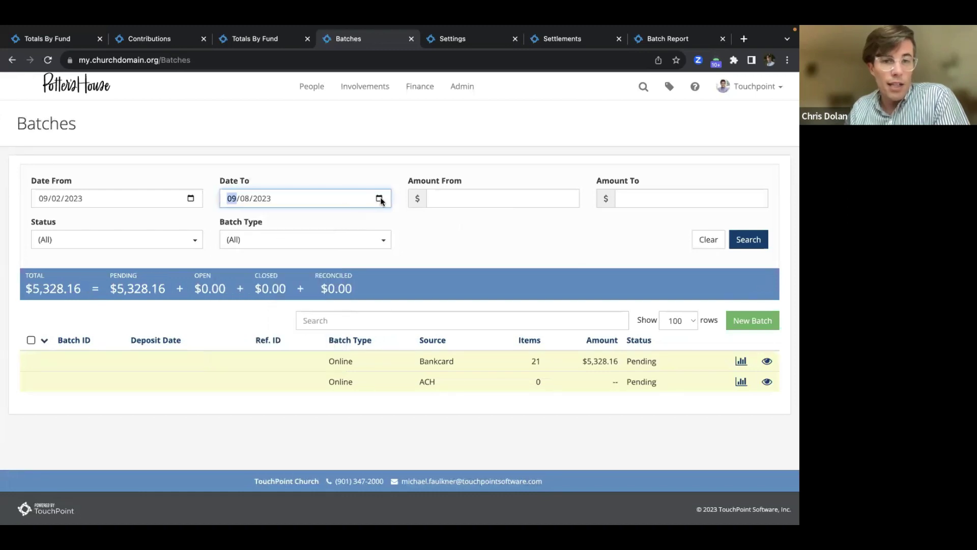
pyautogui.click(379, 199)
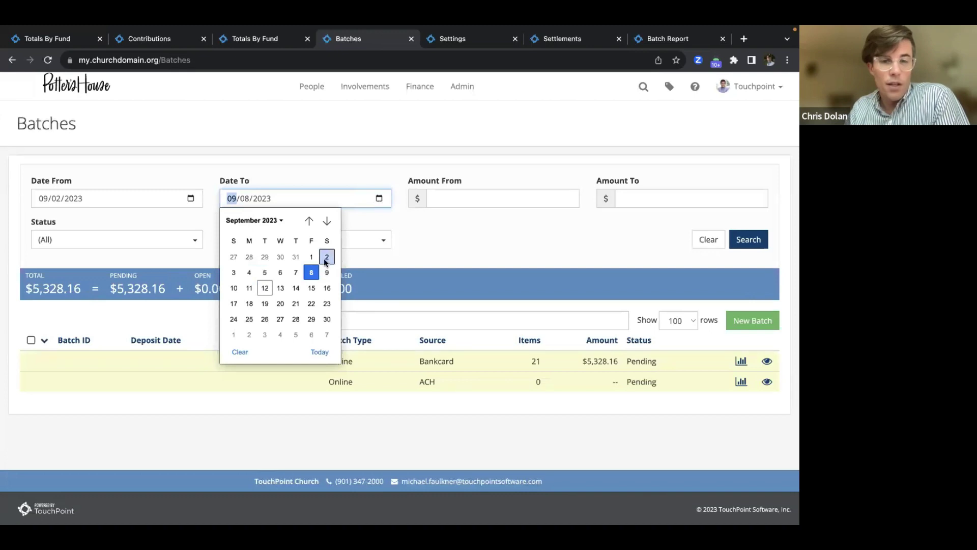
pyautogui.click(422, 241)
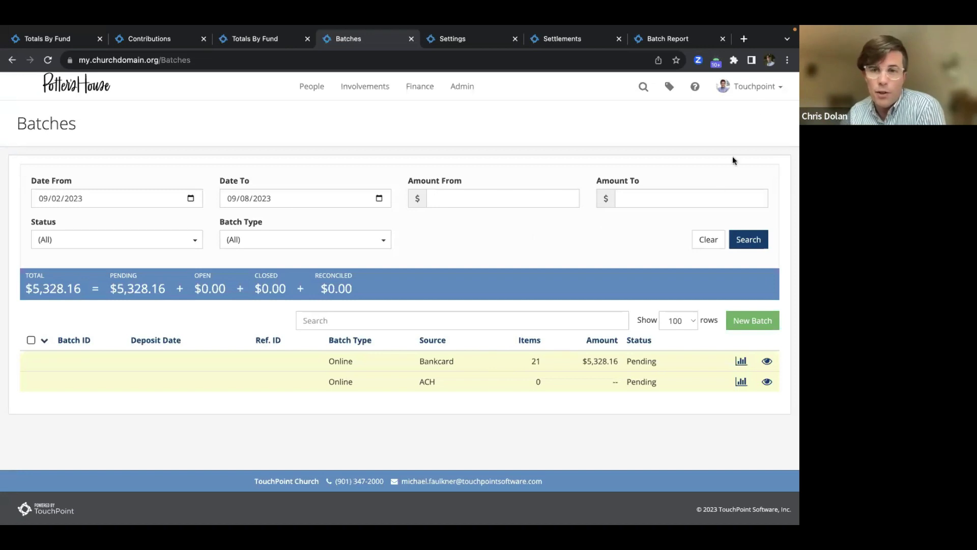
pyautogui.click(704, 240)
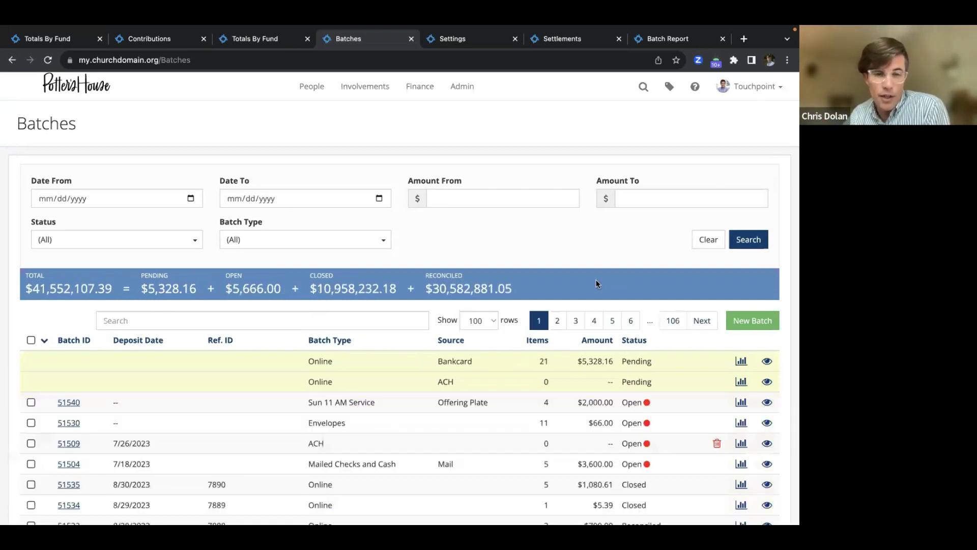
# Open the Mailed Checks and Cash batch 51504 and start a new entry in it
pyautogui.scroll(-3, 442, 266)
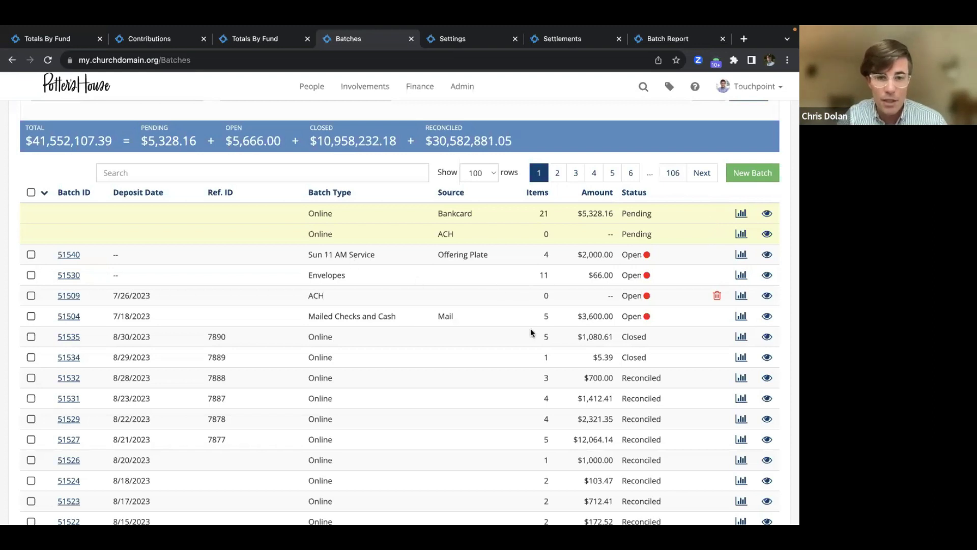
pyautogui.click(766, 316)
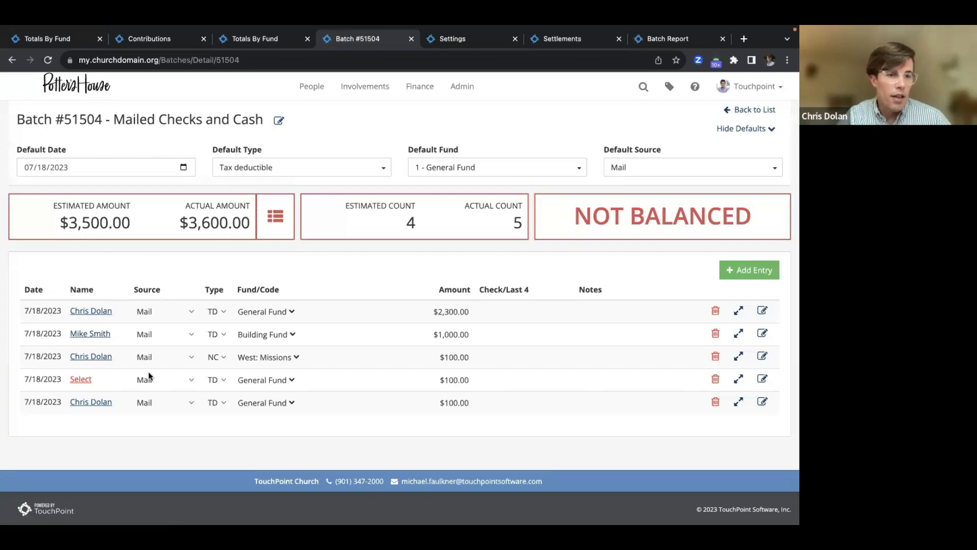
pyautogui.click(759, 270)
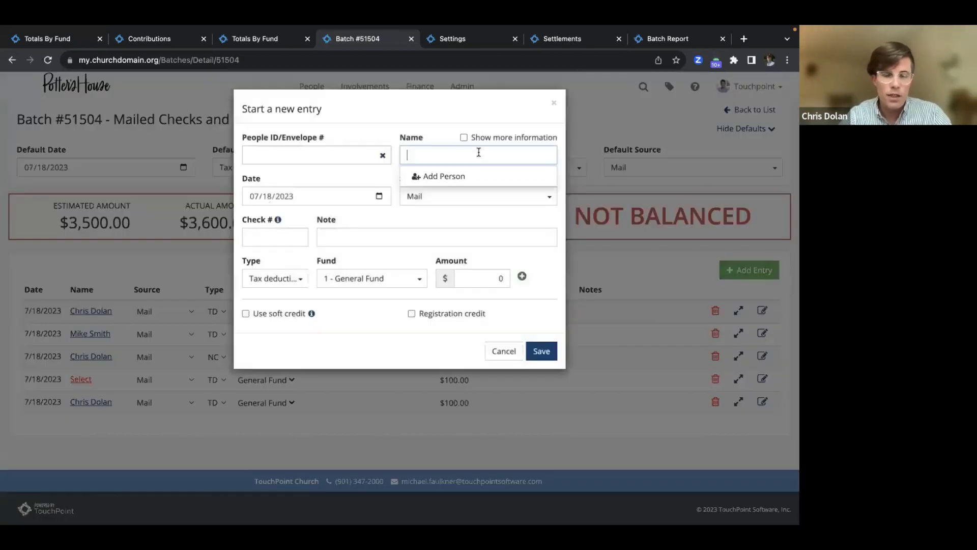
pyautogui.write('Dolan foun')
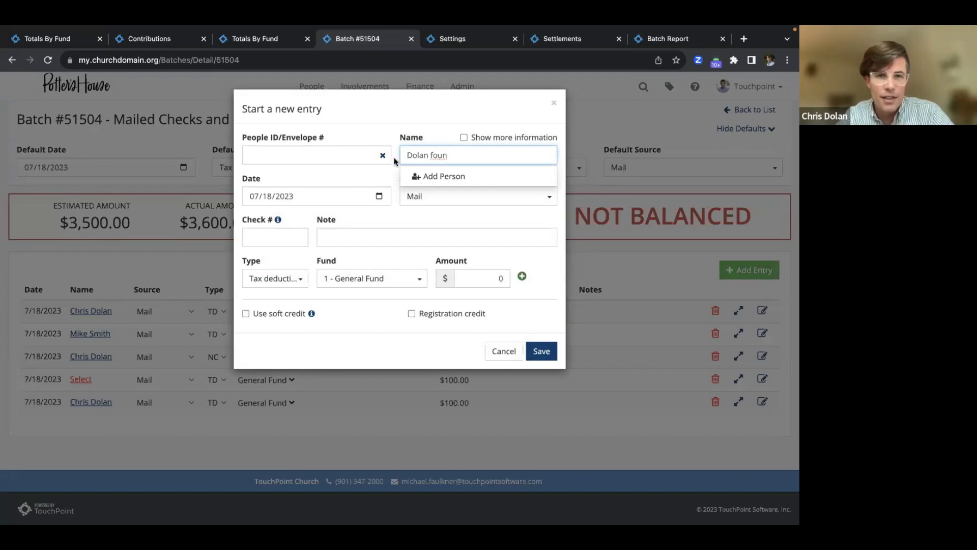
pyautogui.press('BackSpace')
pyautogui.press('BackSpace')
pyautogui.press('BackSpace')
pyautogui.press('BackSpace')
pyautogui.press('BackSpace')
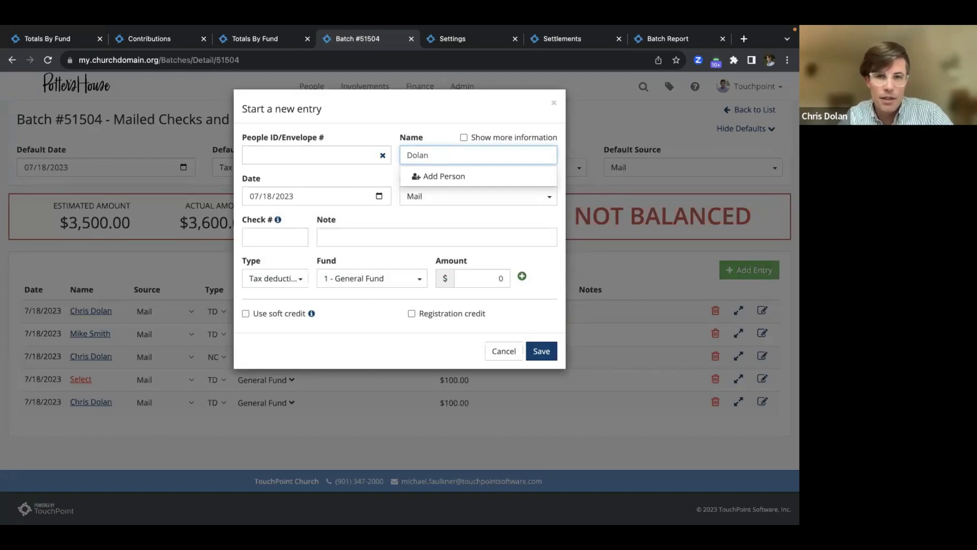
pyautogui.press('BackSpace')
pyautogui.press('BackSpace')
pyautogui.press('BackSpace')
pyautogui.press('BackSpace')
pyautogui.press('BackSpace')
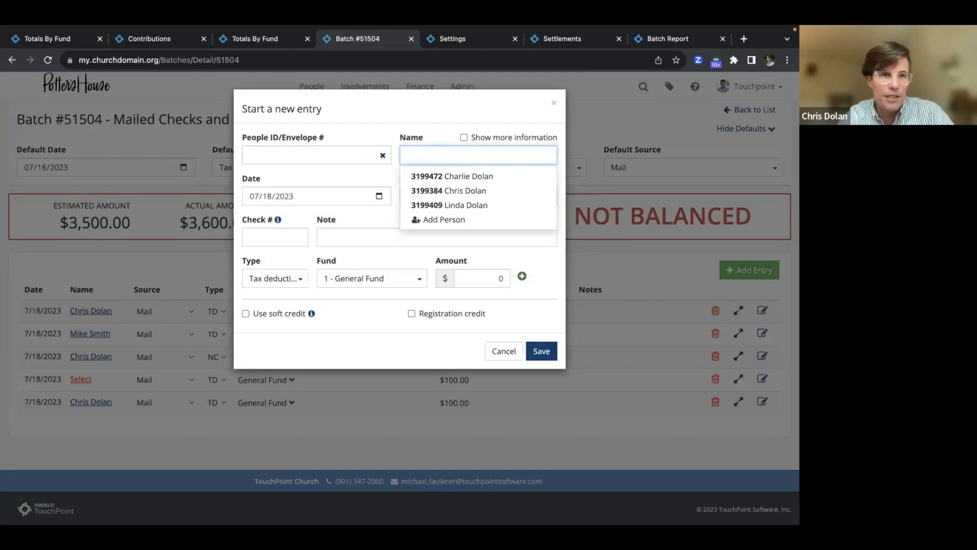
# Find Whitworth Enterprises by name and select it as the contributor of the new entry
pyautogui.write('whi')
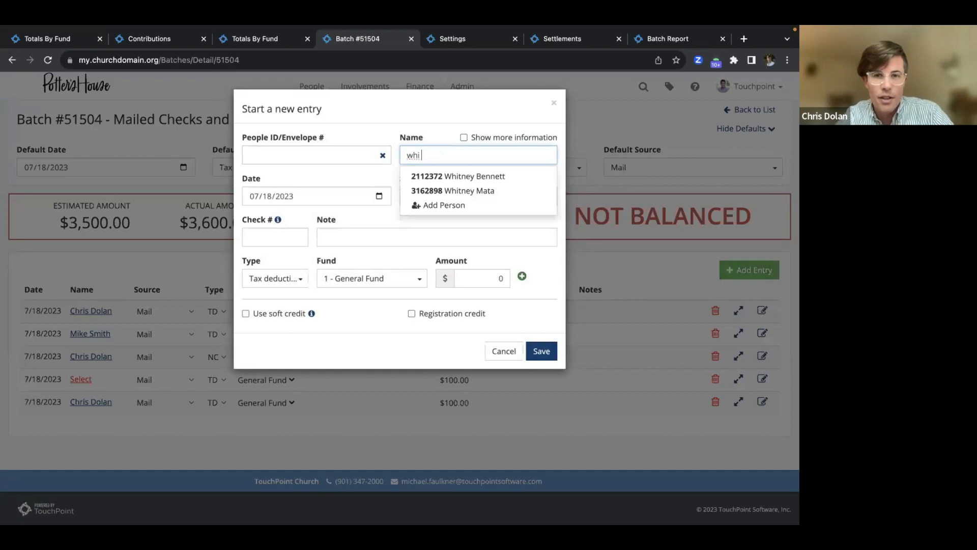
pyautogui.write(' en')
pyautogui.press('BackSpace')
pyautogui.press('BackSpace')
pyautogui.press('BackSpace')
pyautogui.press('BackSpace')
pyautogui.press('BackSpace')
pyautogui.press('BackSpace')
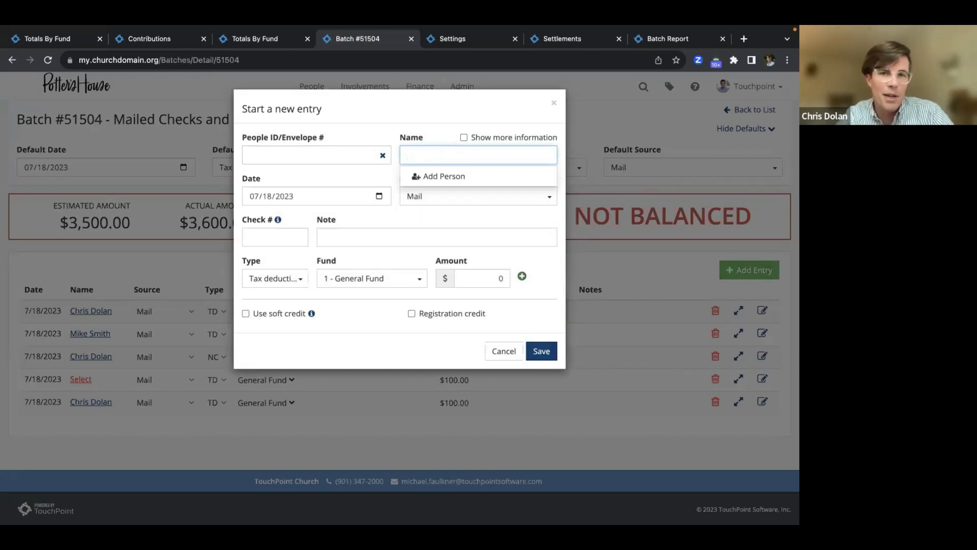
pyautogui.click(484, 174)
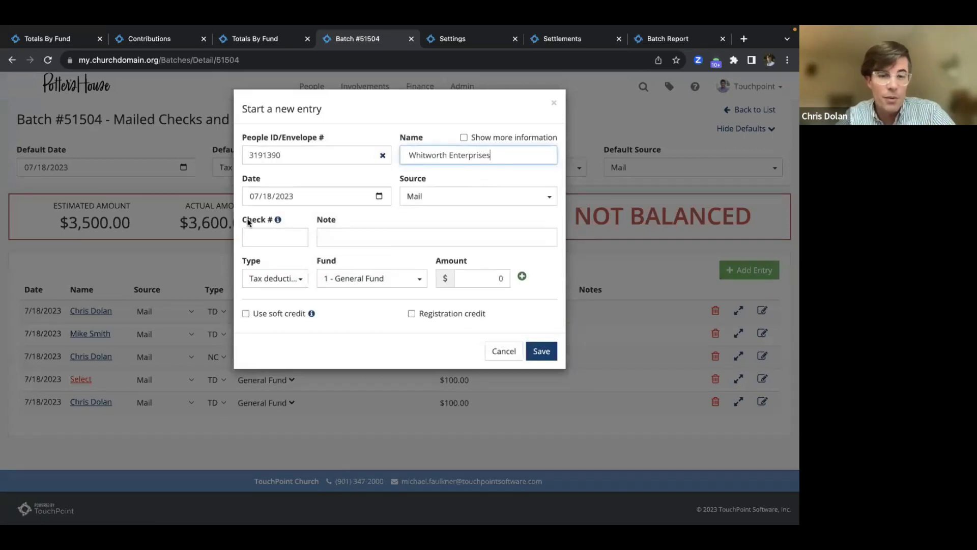
# Set the General Fund amount to 1,000 and turn on the soft credit for the entry
pyautogui.click(477, 278)
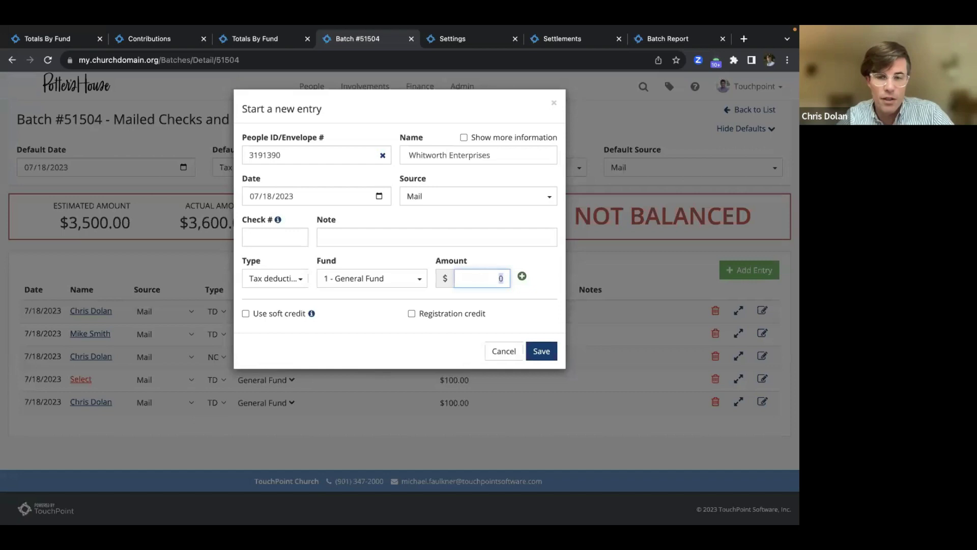
pyautogui.write('1000')
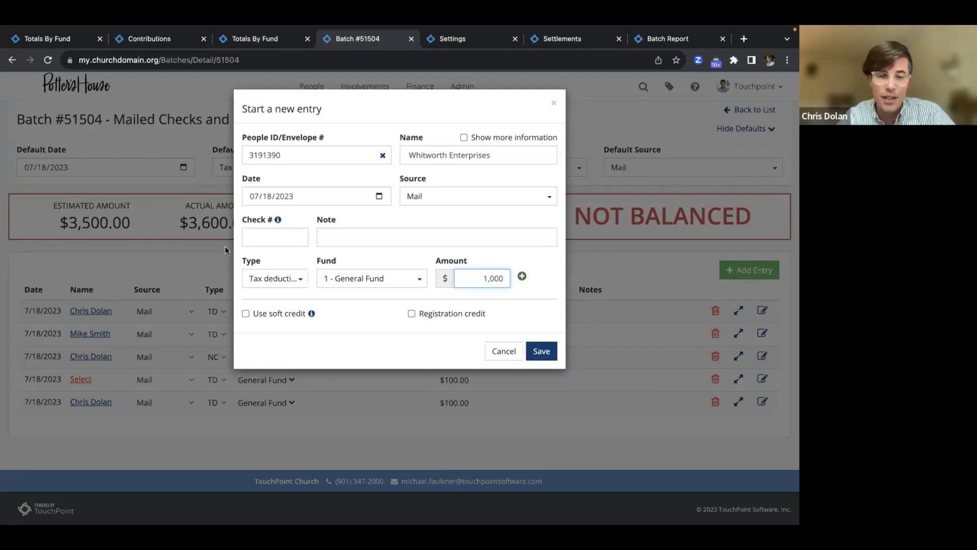
pyautogui.click(279, 315)
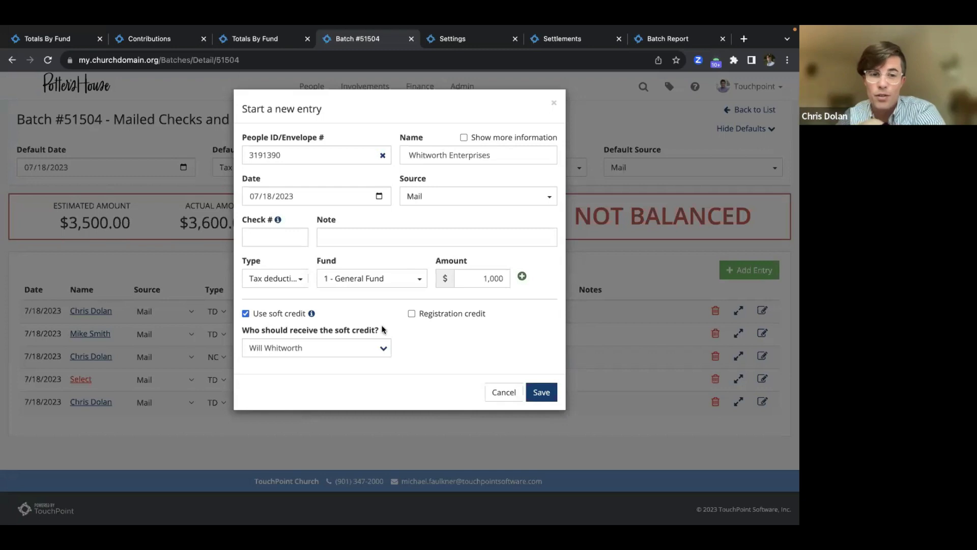
# Try another person as the soft credit recipient and restore the business's related contact
pyautogui.click(369, 346)
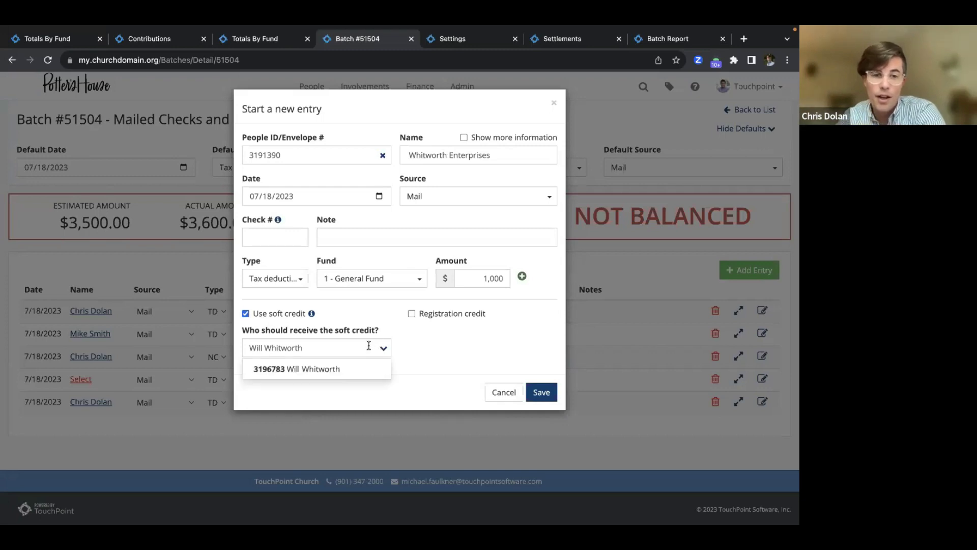
pyautogui.click(369, 345)
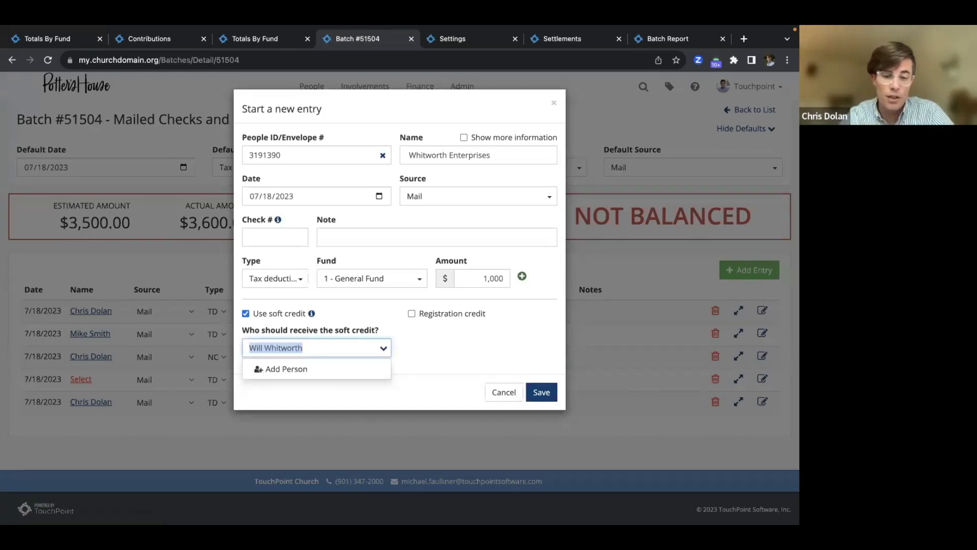
pyautogui.write('Hay')
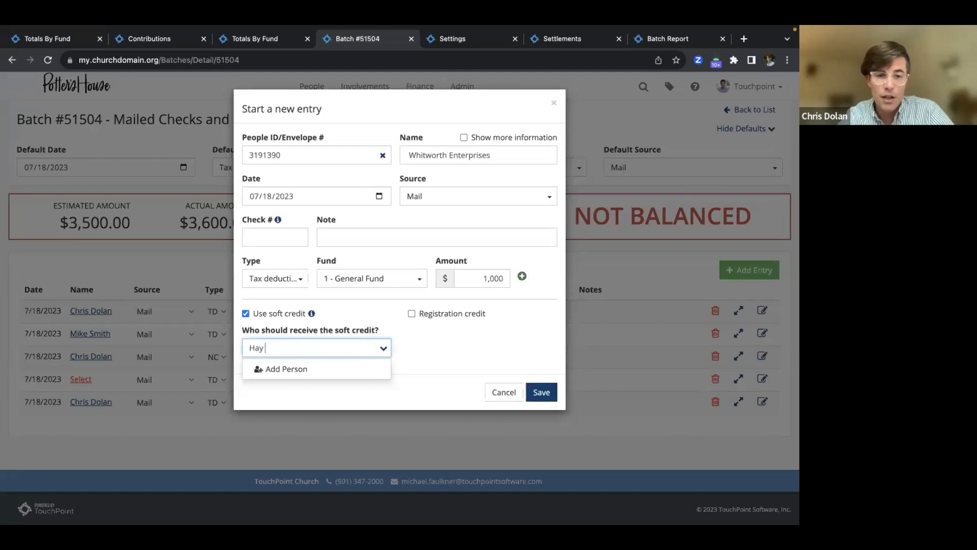
pyautogui.write(' wh')
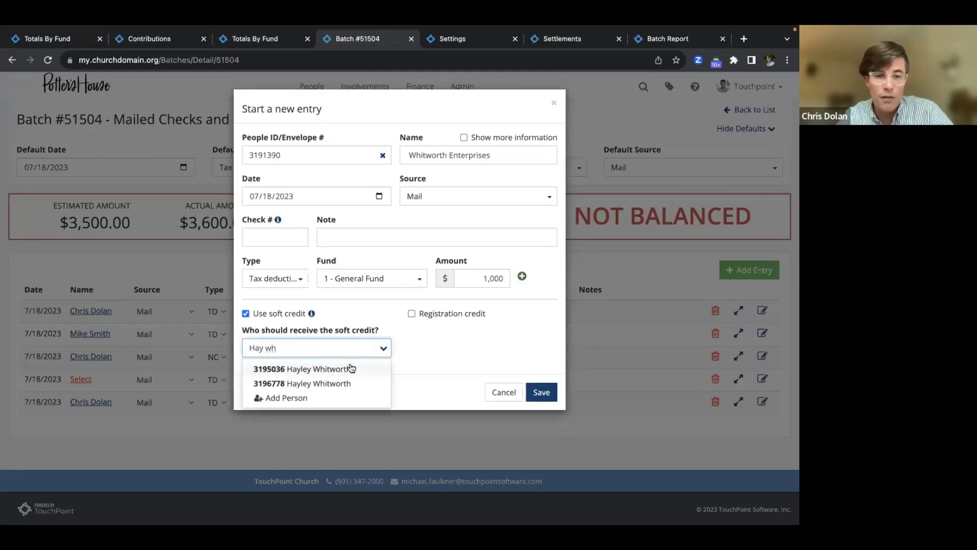
pyautogui.click(349, 367)
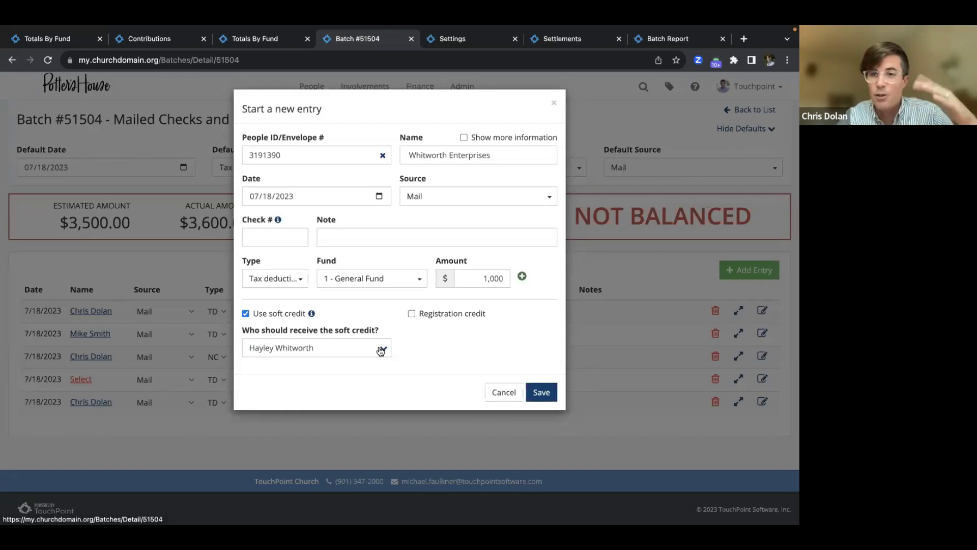
pyautogui.click(380, 350)
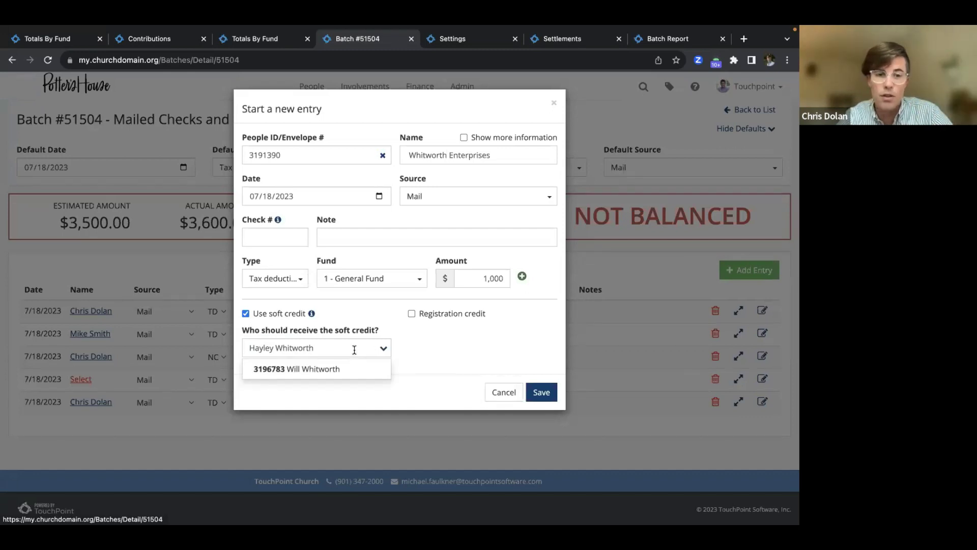
pyautogui.click(328, 373)
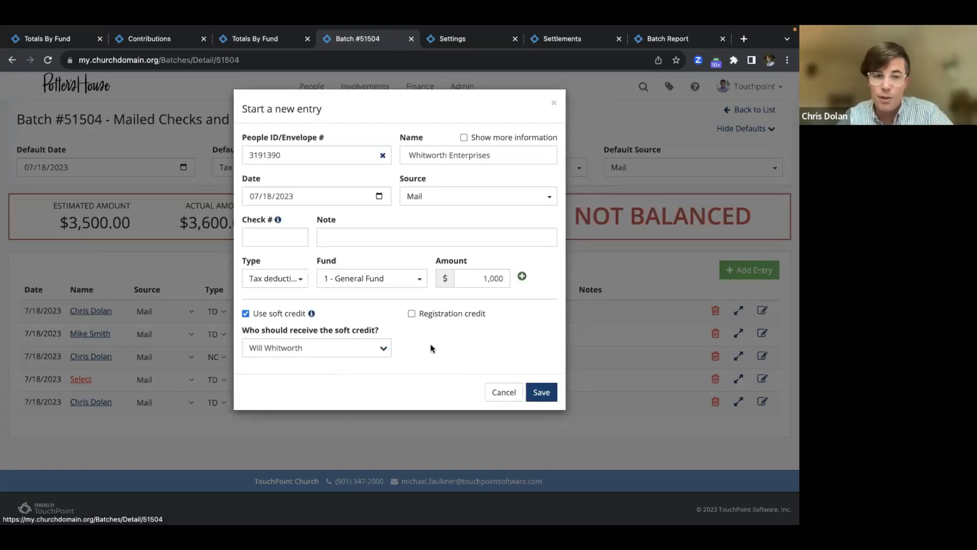
# Save the Whitworth Enterprises entry and close the entry form to return to the batch's contributions
pyautogui.click(534, 392)
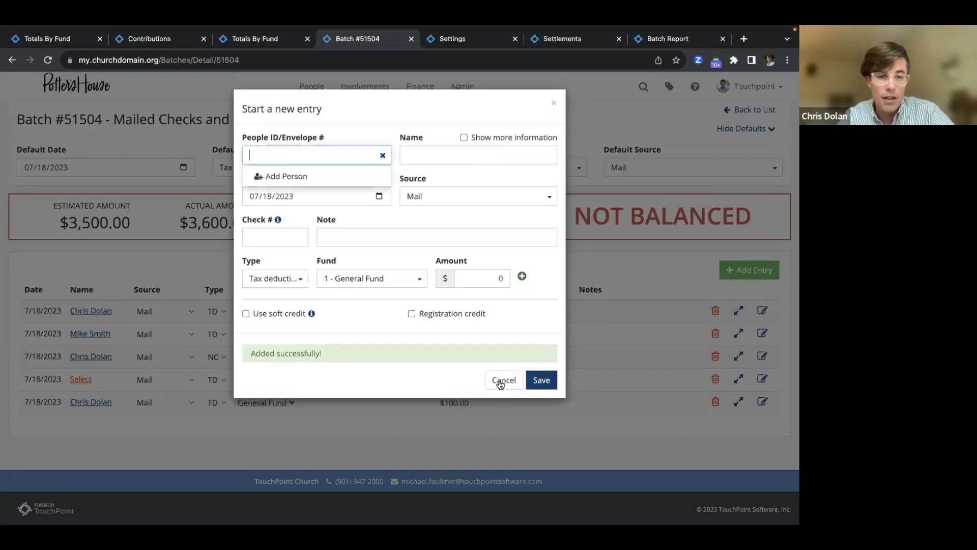
pyautogui.click(503, 381)
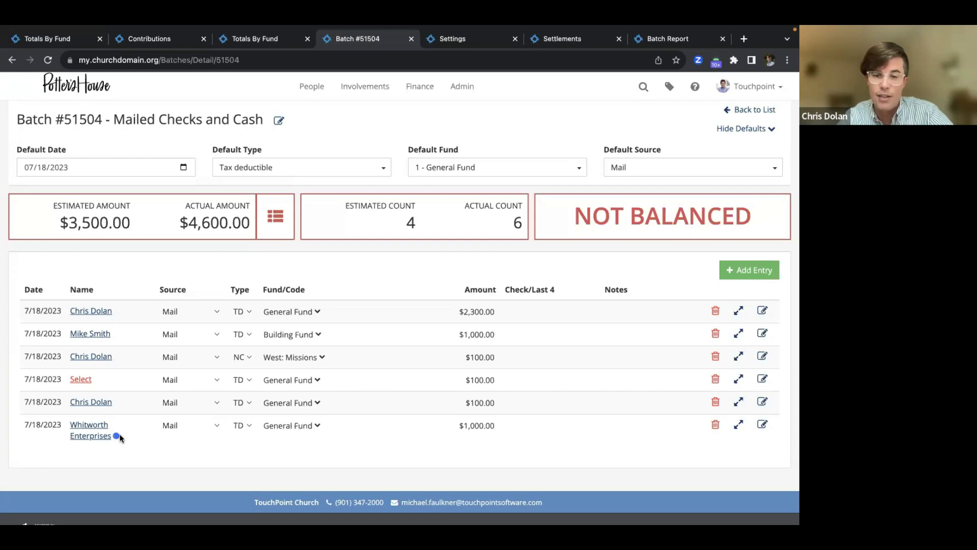
pyautogui.moveTo(119, 438)
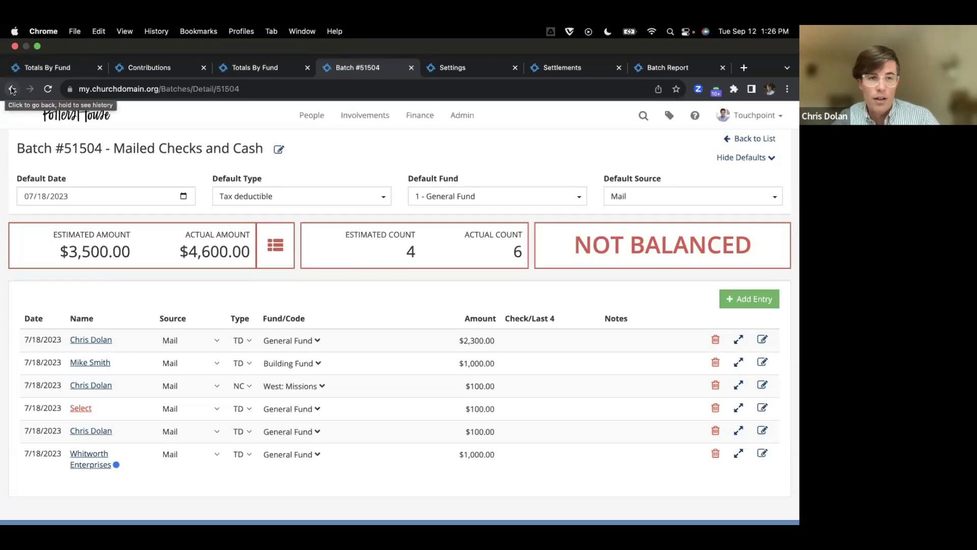
# Return to the batches list and filter it to the Online batch type
pyautogui.click(13, 90)
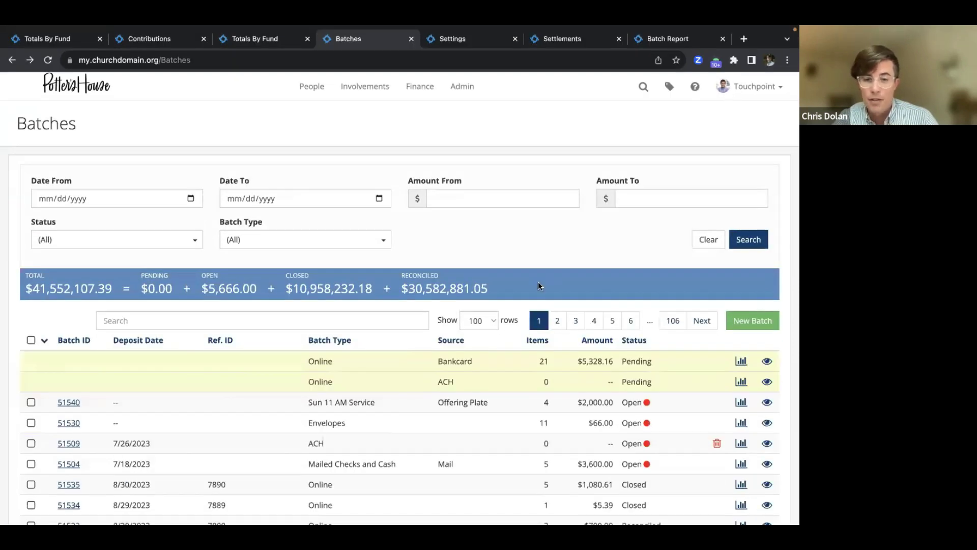
pyautogui.scroll(-1, 538, 285)
pyautogui.scroll(-2, 540, 285)
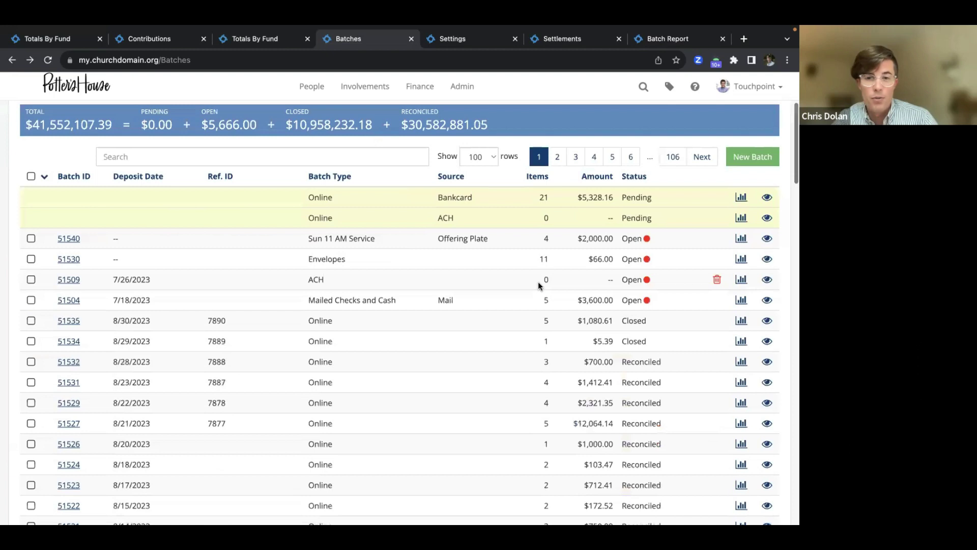
pyautogui.scroll(-1, 538, 281)
pyautogui.scroll(2, 538, 282)
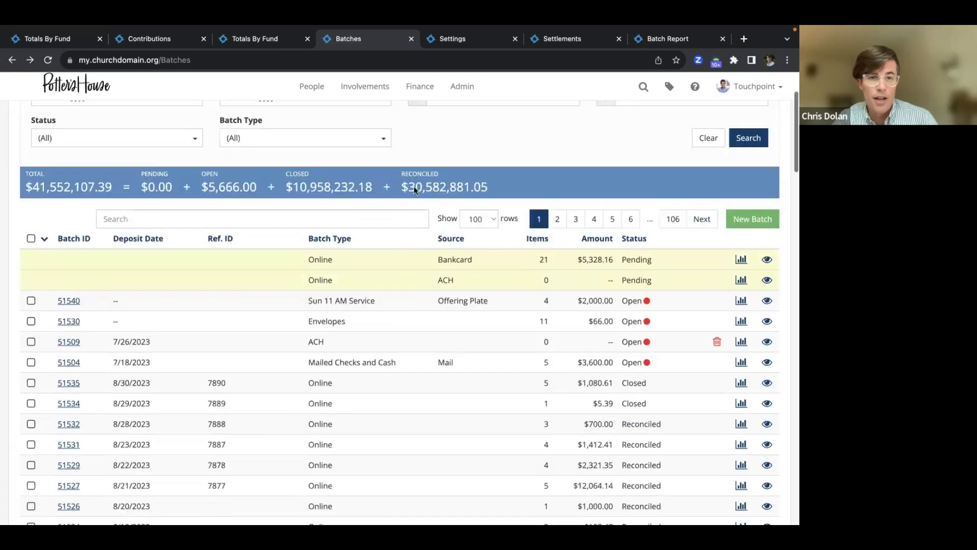
pyautogui.scroll(1, 343, 151)
pyautogui.click(342, 152)
pyautogui.click(256, 257)
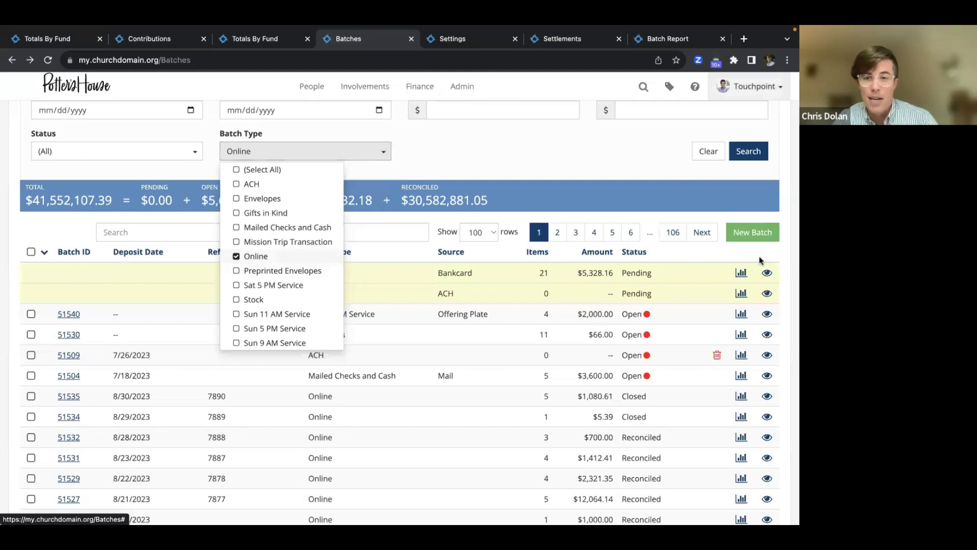
pyautogui.click(743, 152)
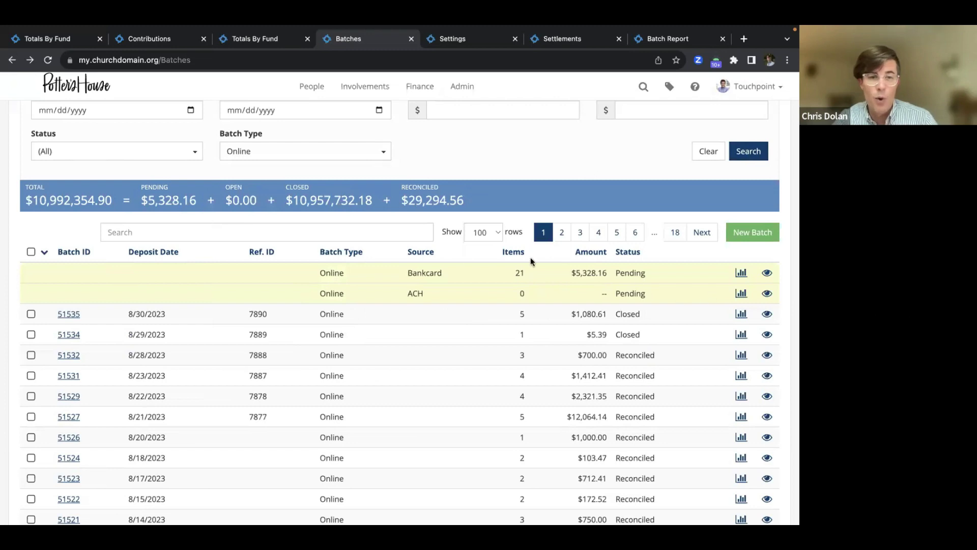
# Inspect the first entry of the pending Bankcard batch, and view the contributions of the reconciled 8/28/2023 online batch
pyautogui.click(767, 275)
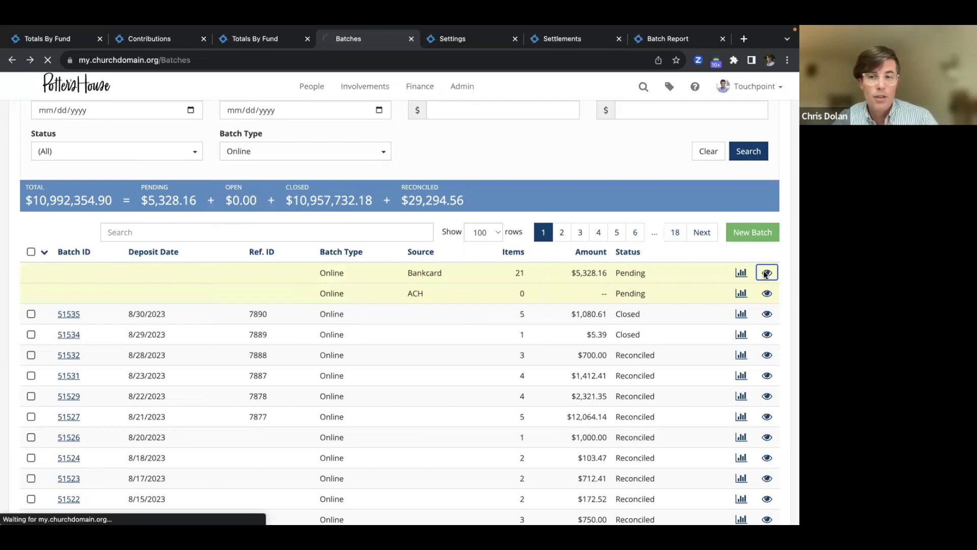
pyautogui.click(762, 247)
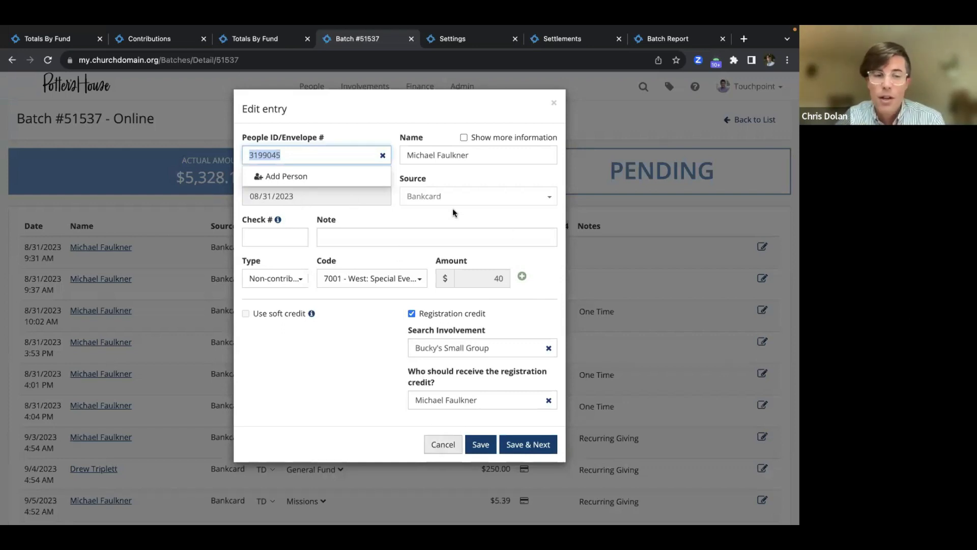
pyautogui.press('Escape')
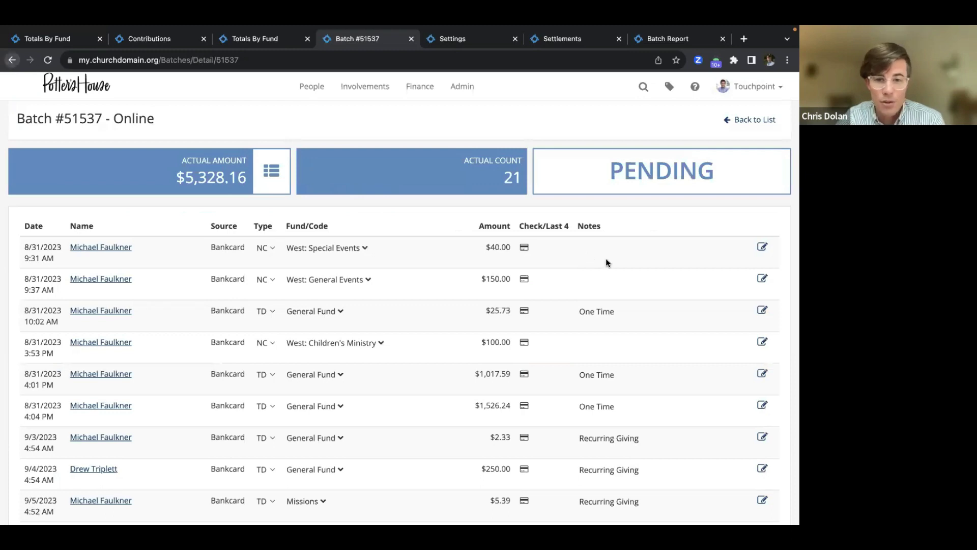
pyautogui.hotkey('alt', 'Left')
pyautogui.scroll(-2, 774, 340)
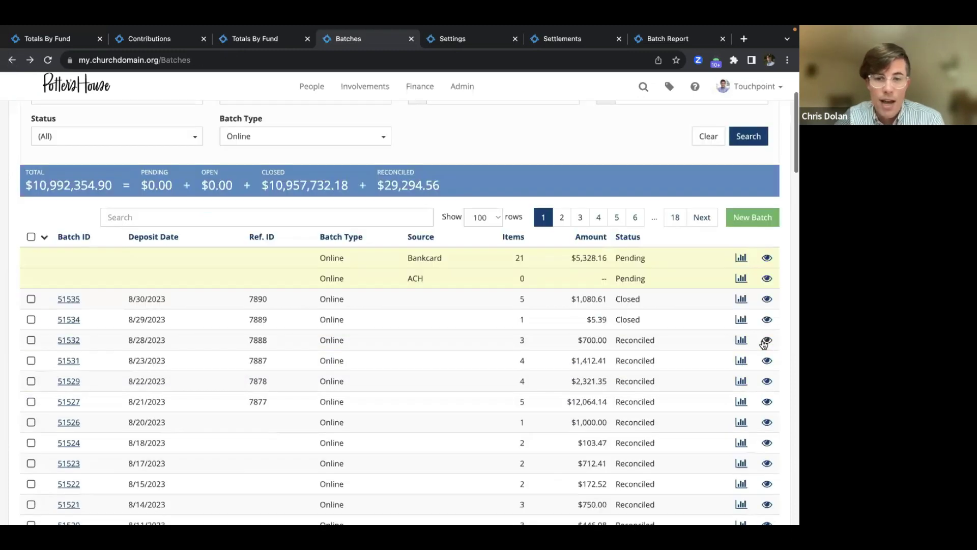
pyautogui.click(764, 342)
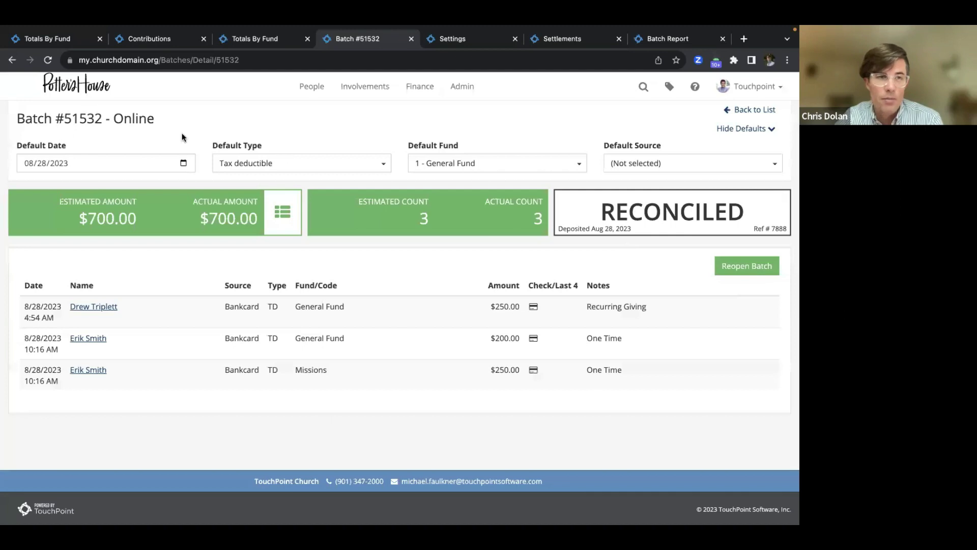
# Go back to the batches list and reopen the closed online batch deposited 8/30/2023
pyautogui.click(11, 60)
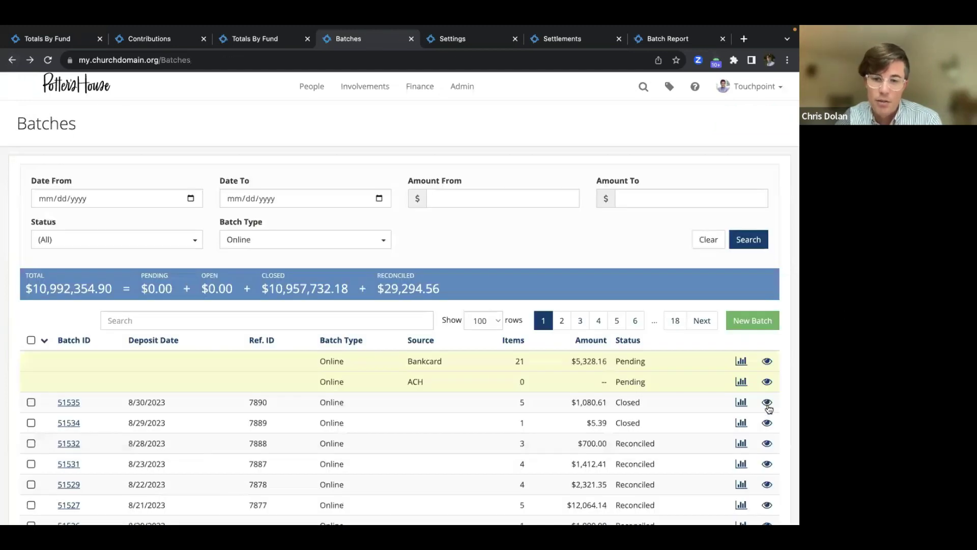
pyautogui.click(767, 404)
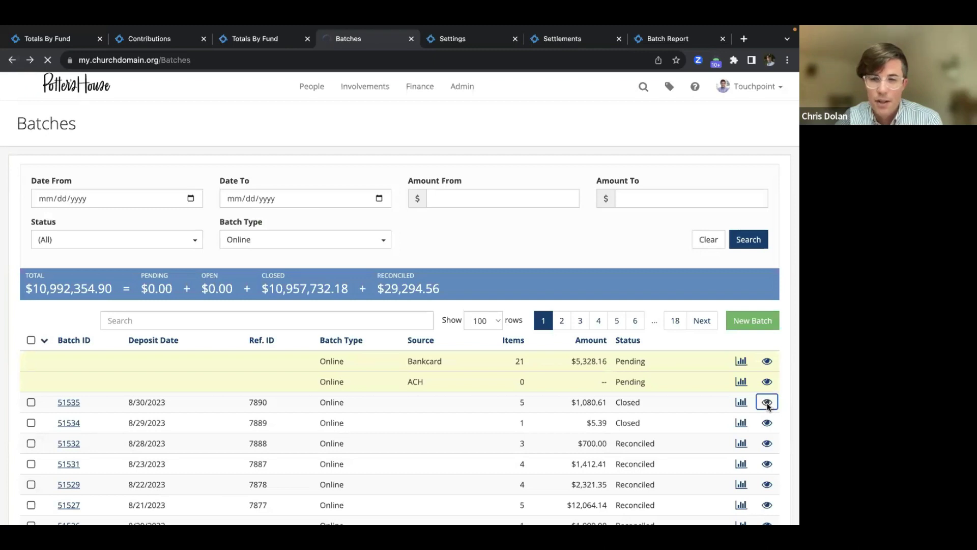
pyautogui.click(736, 267)
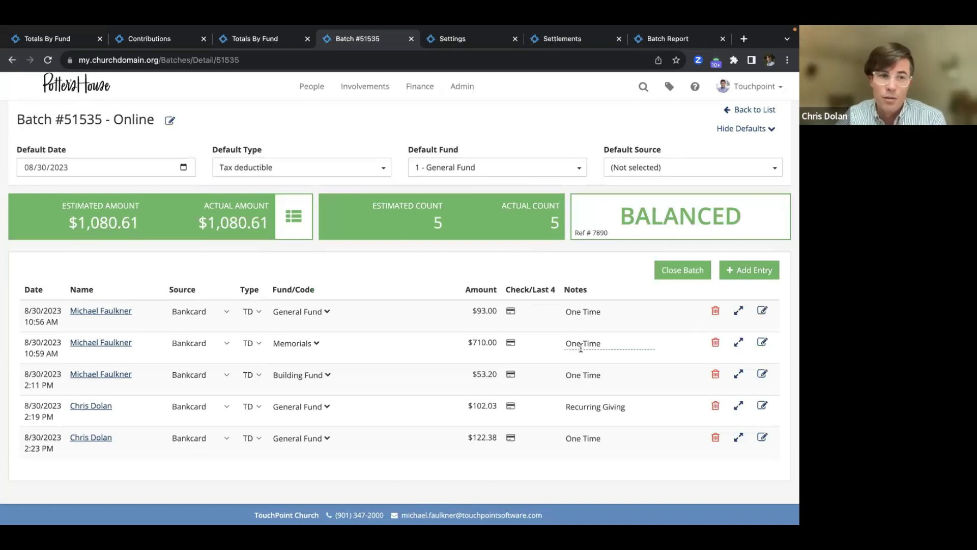
# Try adding another fund line to the batch's first entry and cancel the edit
pyautogui.click(762, 312)
pyautogui.click(522, 277)
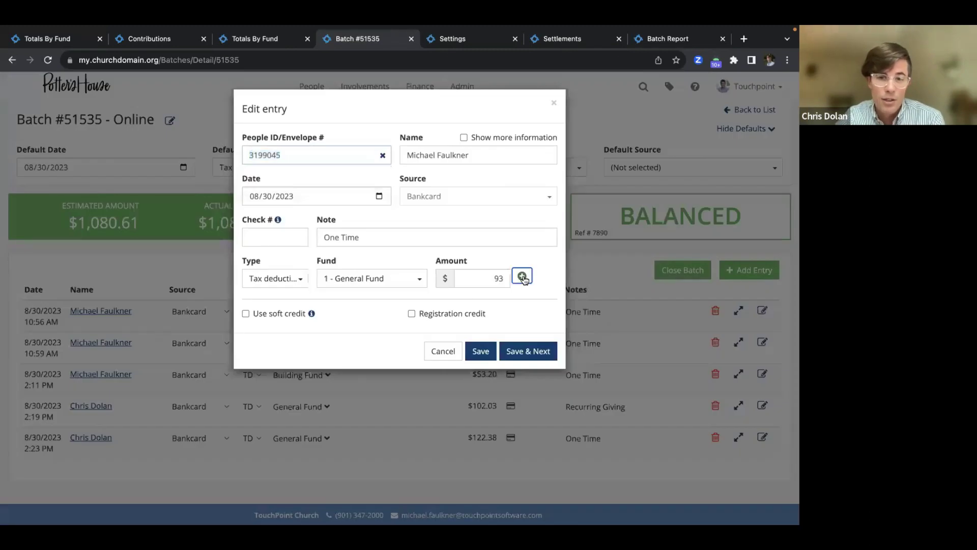
pyautogui.click(447, 393)
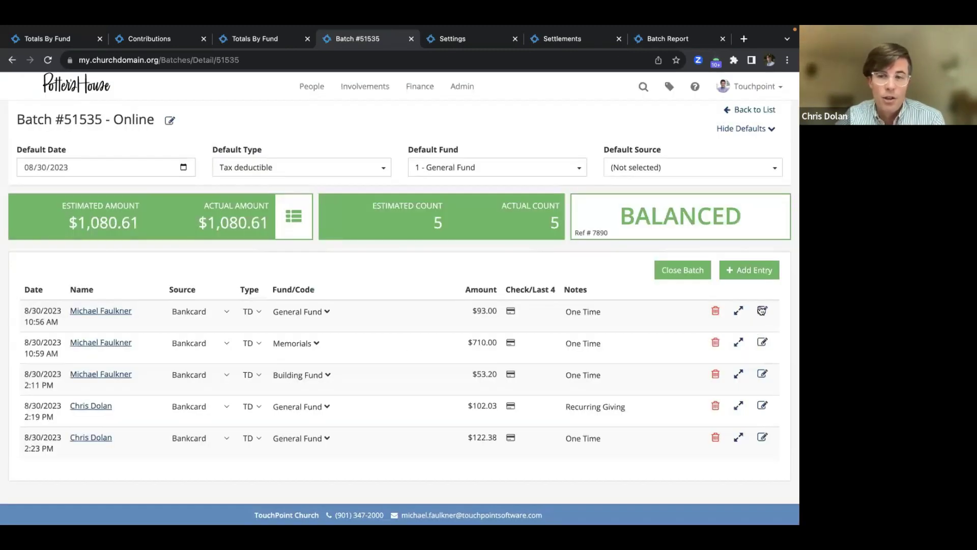
pyautogui.click(762, 310)
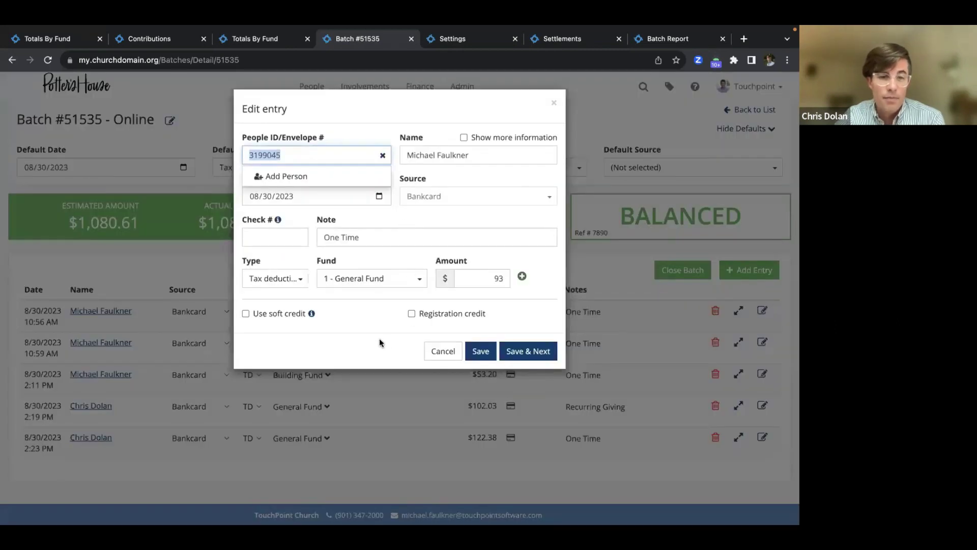
pyautogui.click(436, 350)
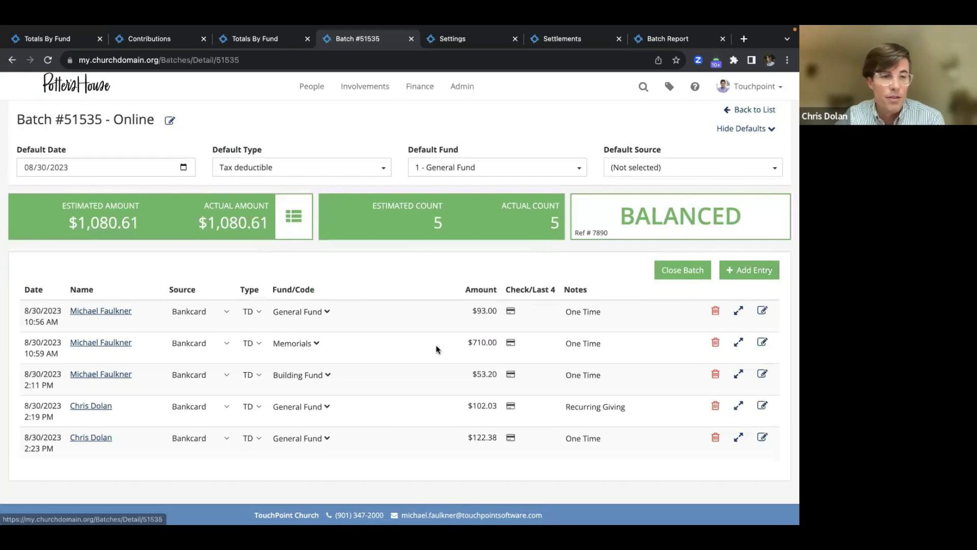
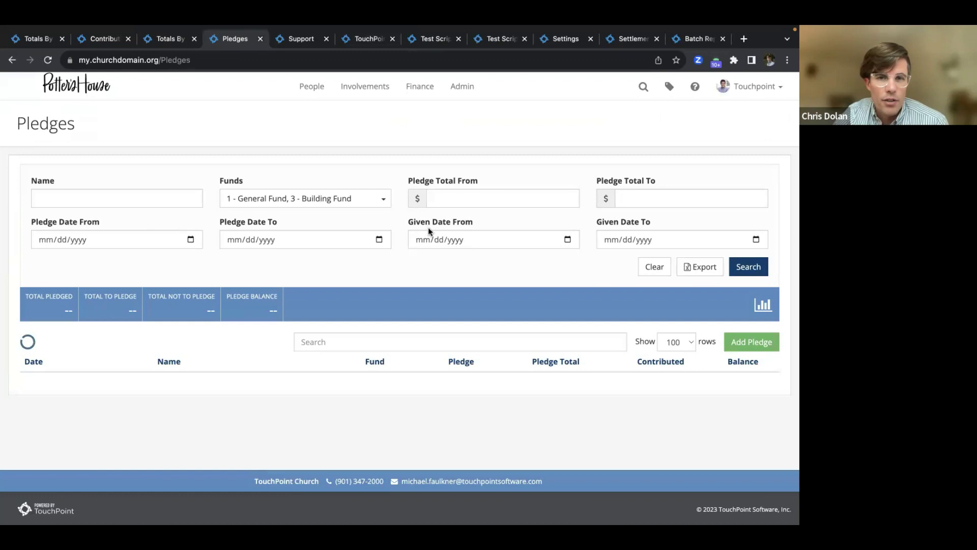
# Filter the General Fund and Building Fund pledges to giving from 08/01/2023 to 08/31/2023, and highlight the pledge totals
pyautogui.click(567, 239)
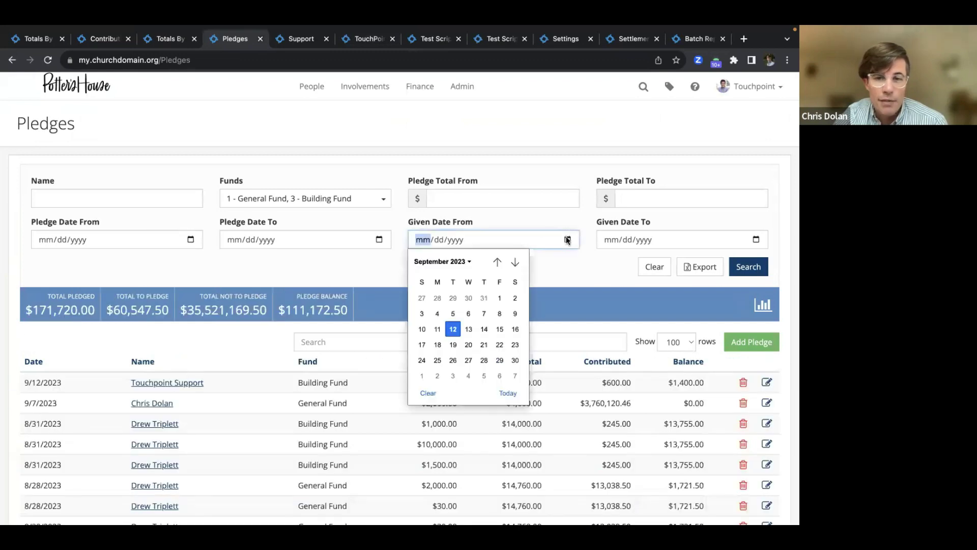
pyautogui.click(498, 261)
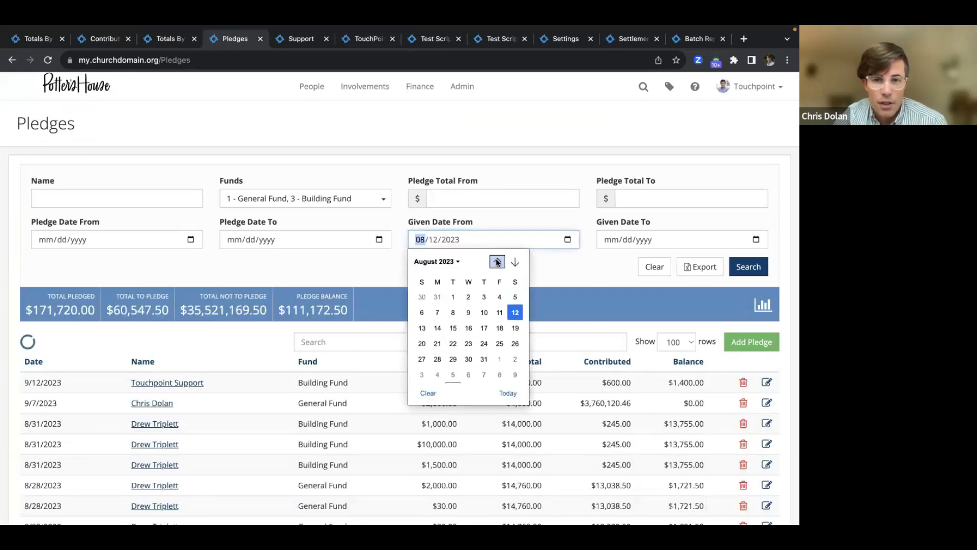
pyautogui.click(453, 297)
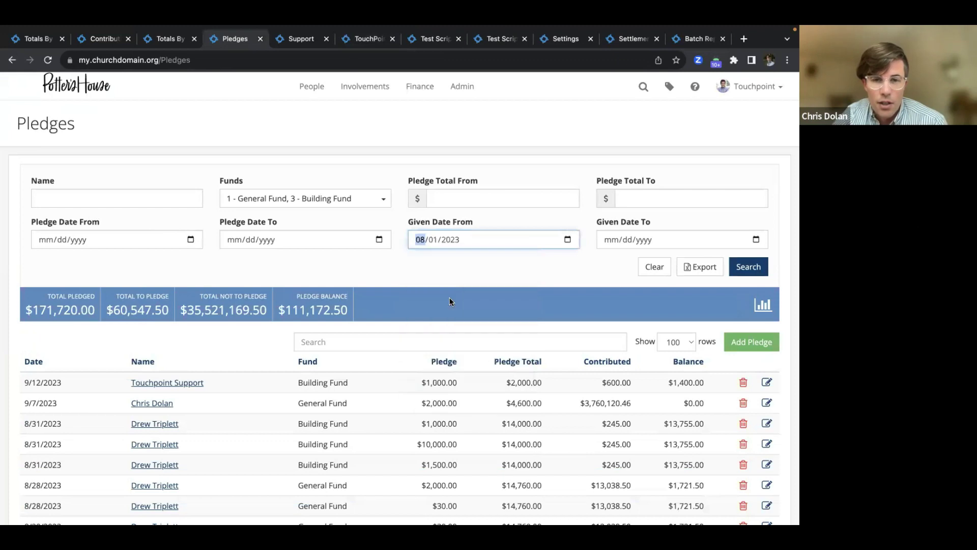
pyautogui.click(756, 240)
pyautogui.scroll(1, 672, 301)
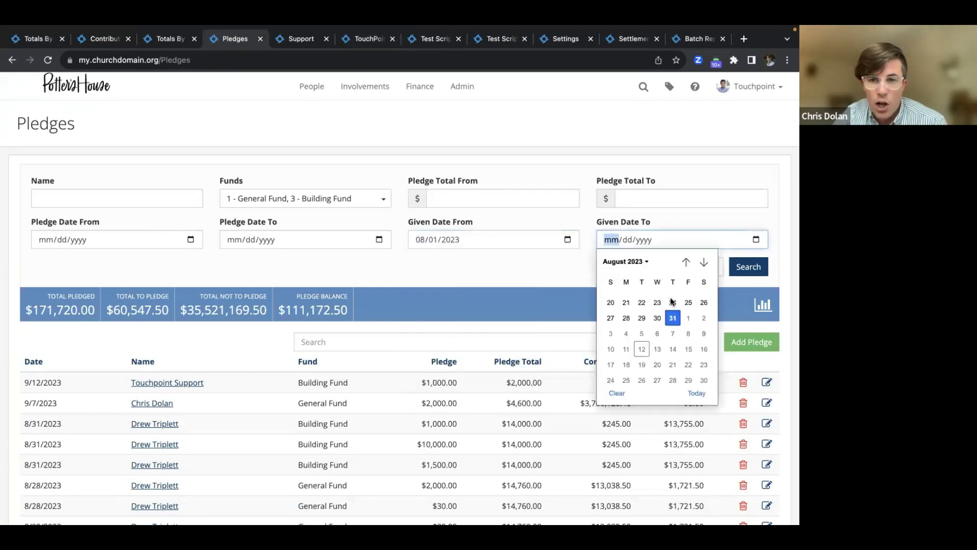
pyautogui.click(672, 318)
pyautogui.click(742, 271)
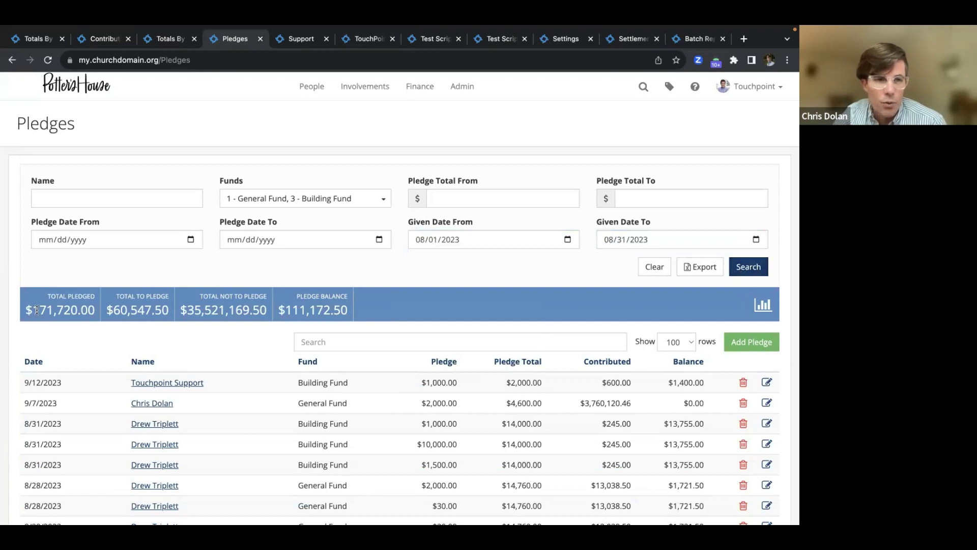
pyautogui.moveTo(31, 308); pyautogui.dragTo(344, 308)
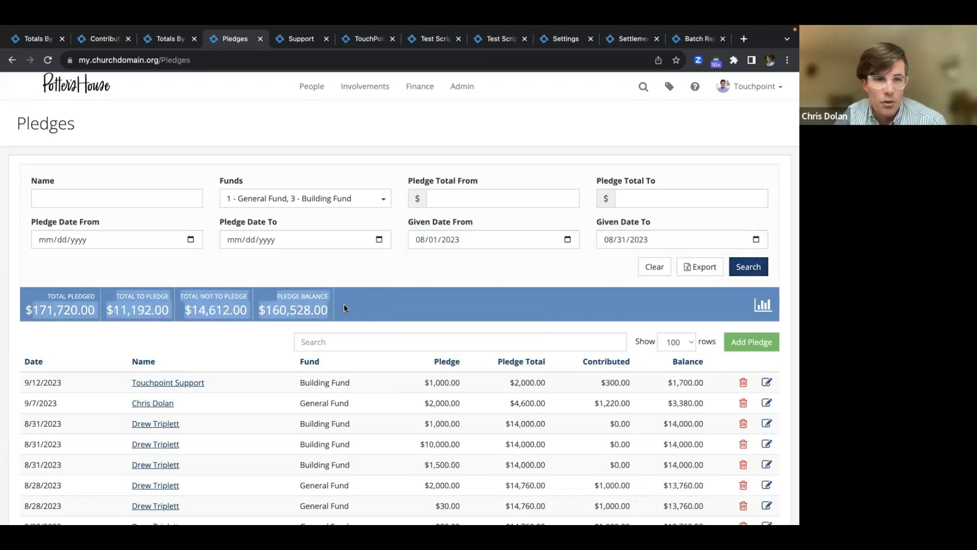
pyautogui.click(340, 272)
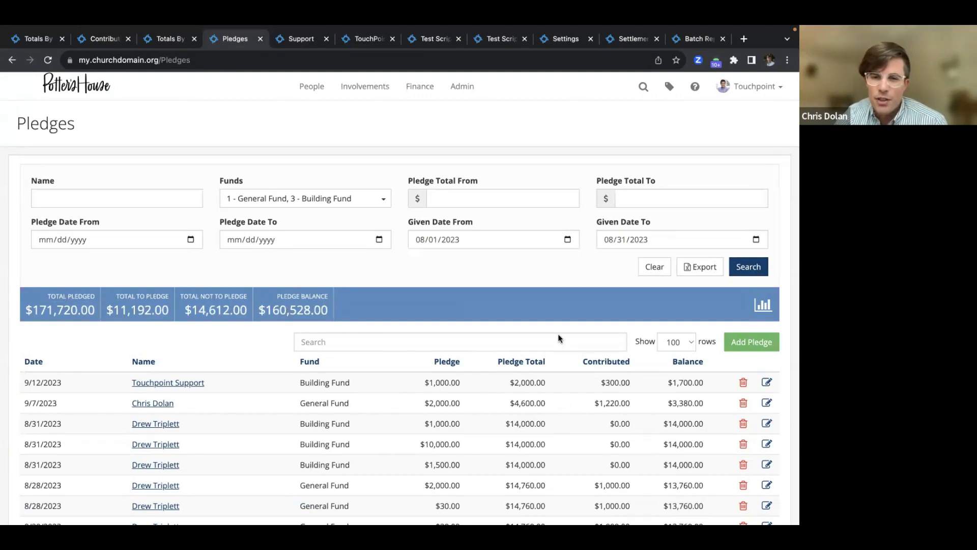
pyautogui.click(426, 90)
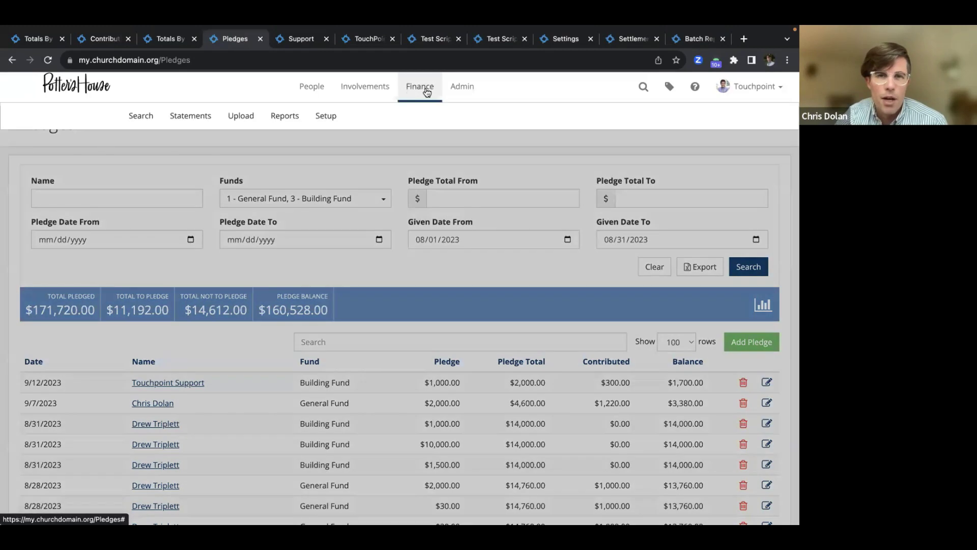
pyautogui.click(288, 118)
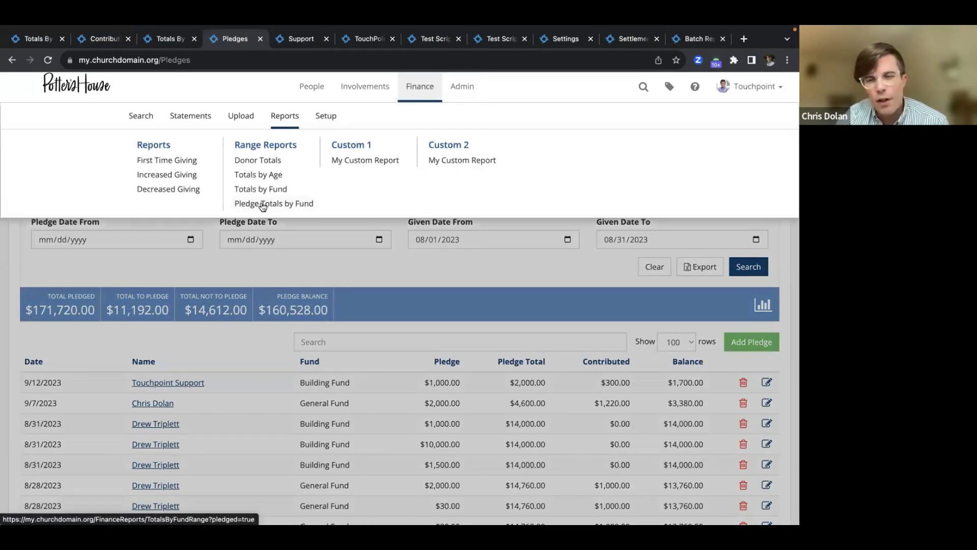
pyautogui.click(312, 266)
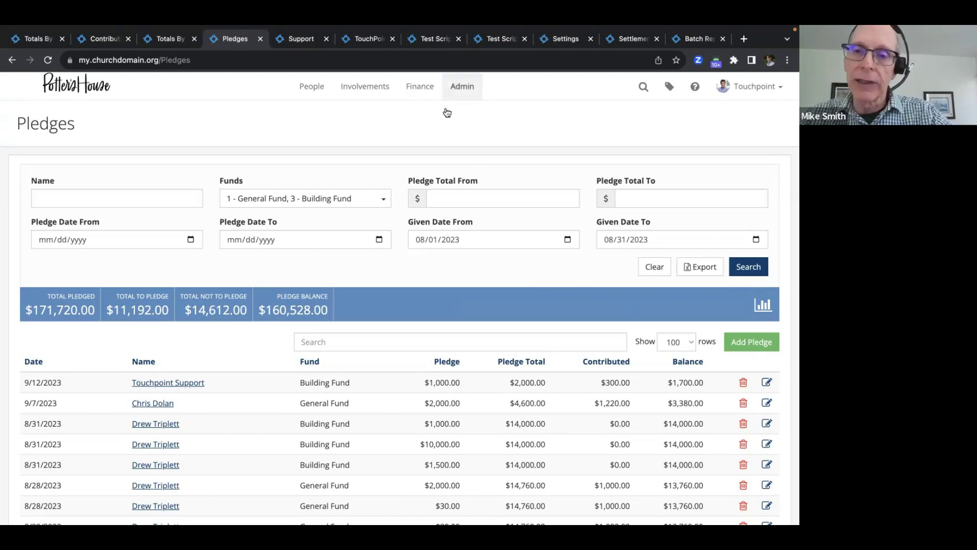
# Open the finance setup's Funds list in a new tab and download the Building Fund's pledge fulfillment report
pyautogui.moveTo(426, 90)
pyautogui.moveTo(325, 118)
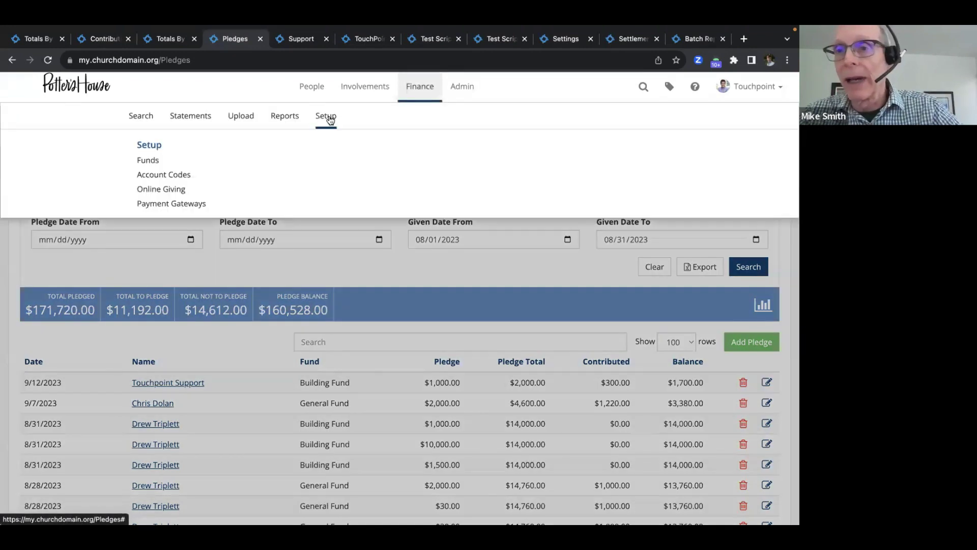
pyautogui.rightClick(139, 161)
pyautogui.click(156, 169)
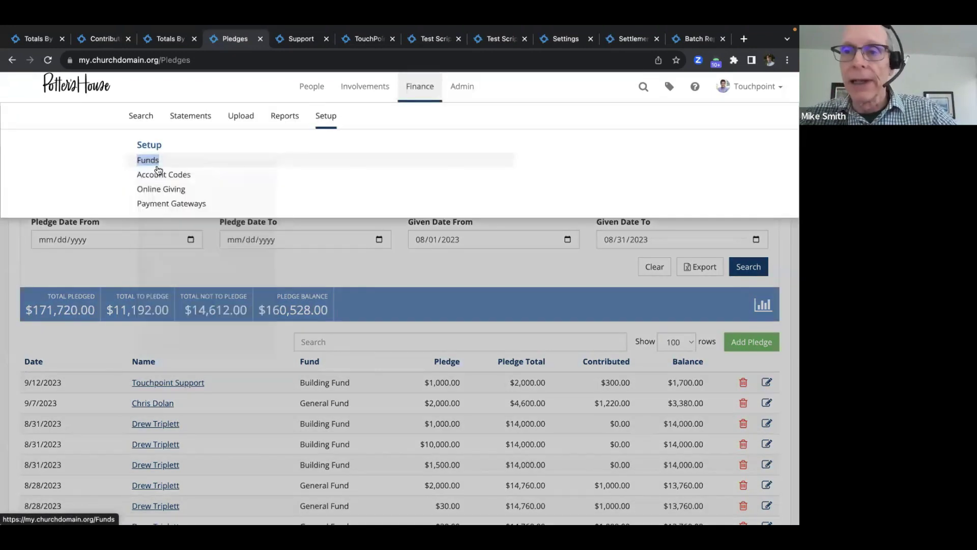
pyautogui.click(275, 39)
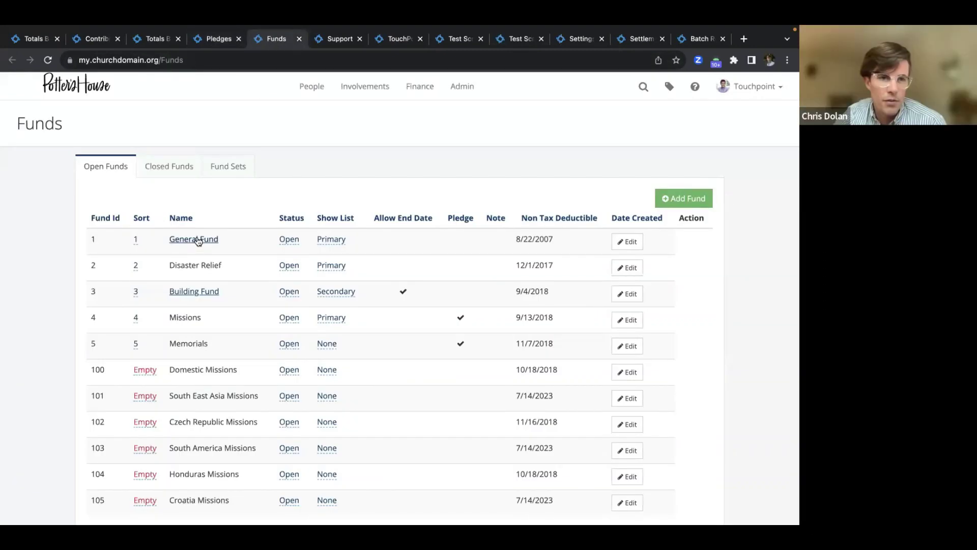
pyautogui.click(198, 293)
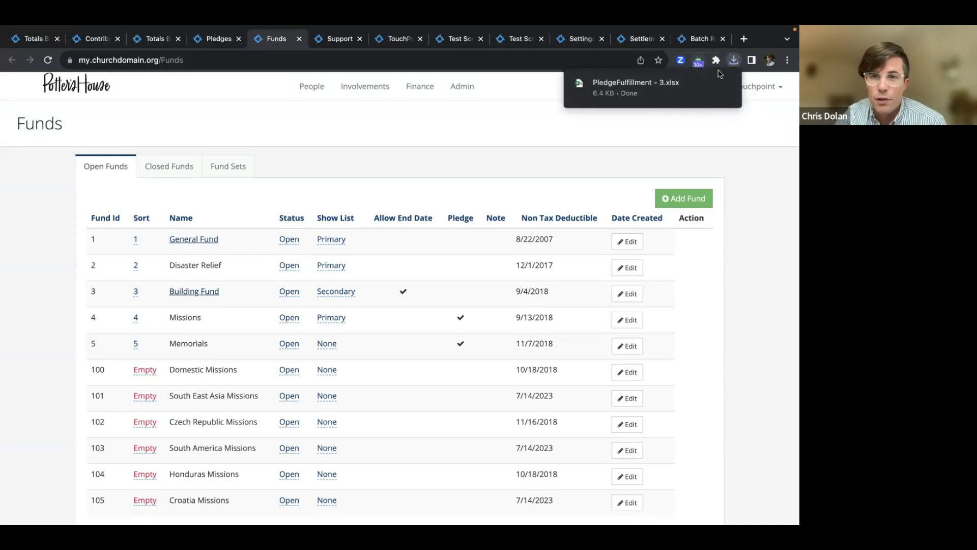
# Open the downloaded PledgeFulfillment - 3.xlsx in Excel and select the first contributor's pledge date
pyautogui.click(733, 60)
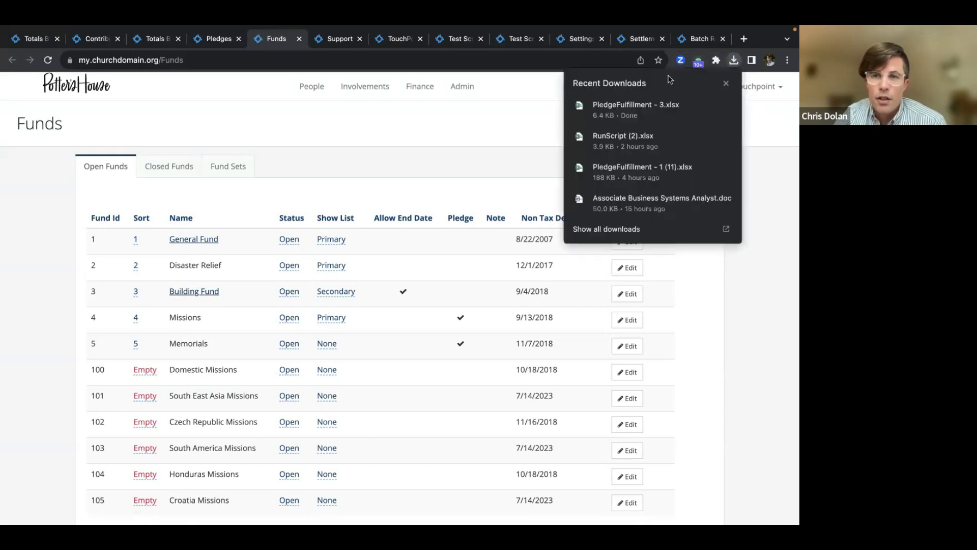
pyautogui.click(629, 102)
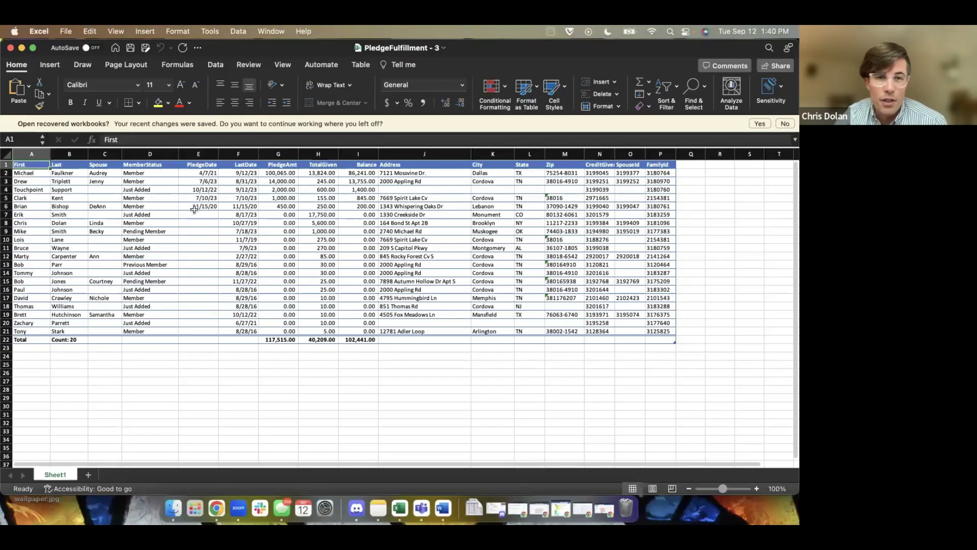
pyautogui.click(204, 174)
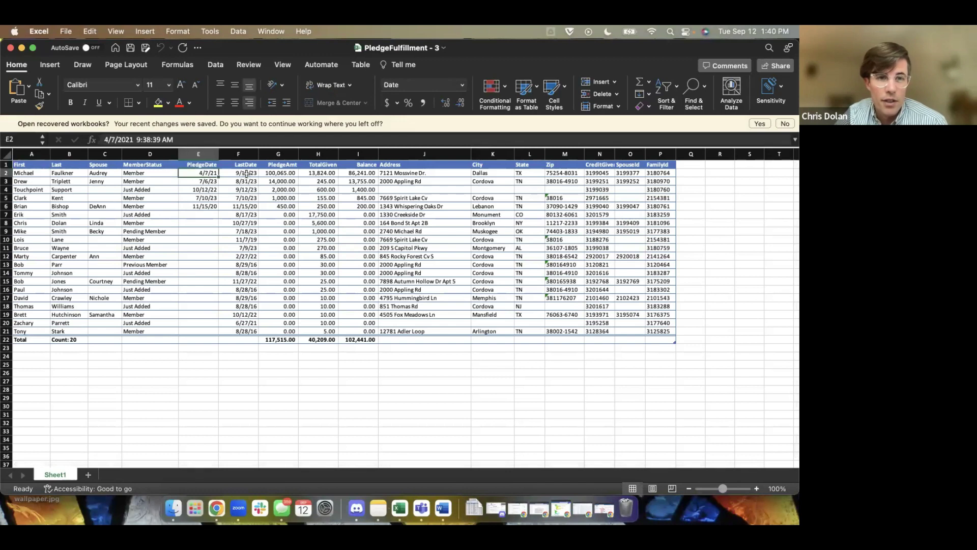
# Check the pledge amount, total given and balance for the first contributor in the pledge fulfillment sheet
pyautogui.click(272, 174)
pyautogui.click(329, 172)
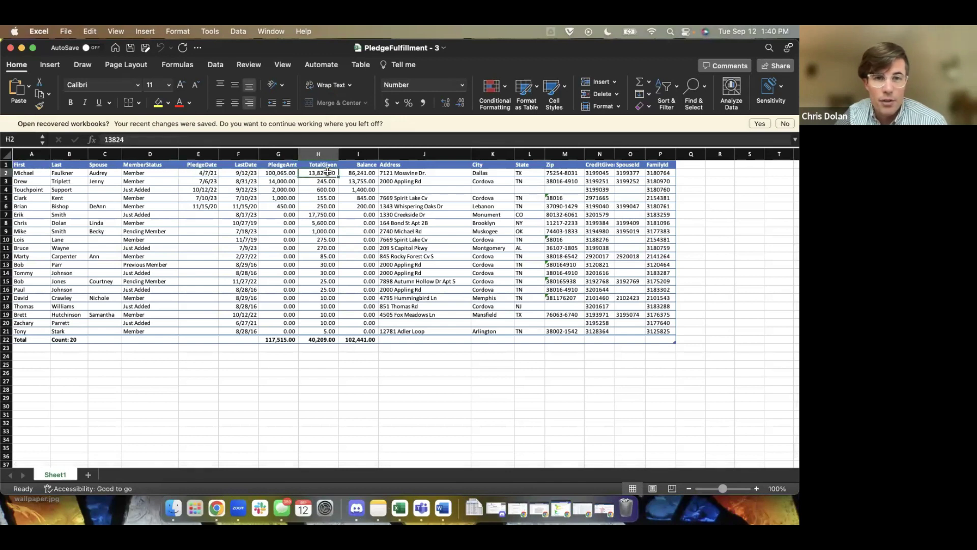
pyautogui.click(368, 171)
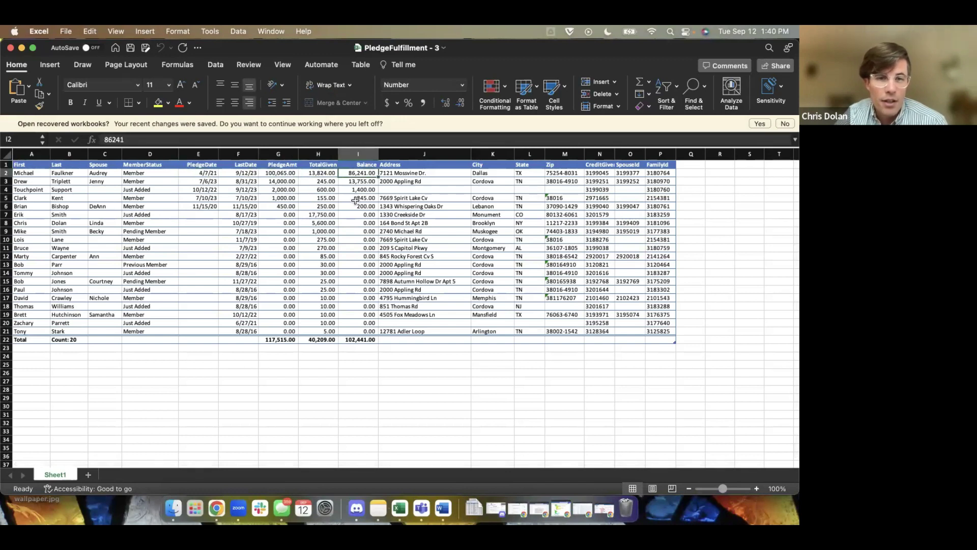
# Examine contributors who gave without pledging, highlighting the row 7 record, and compare them with the pledge amount in row 5
pyautogui.click(288, 242)
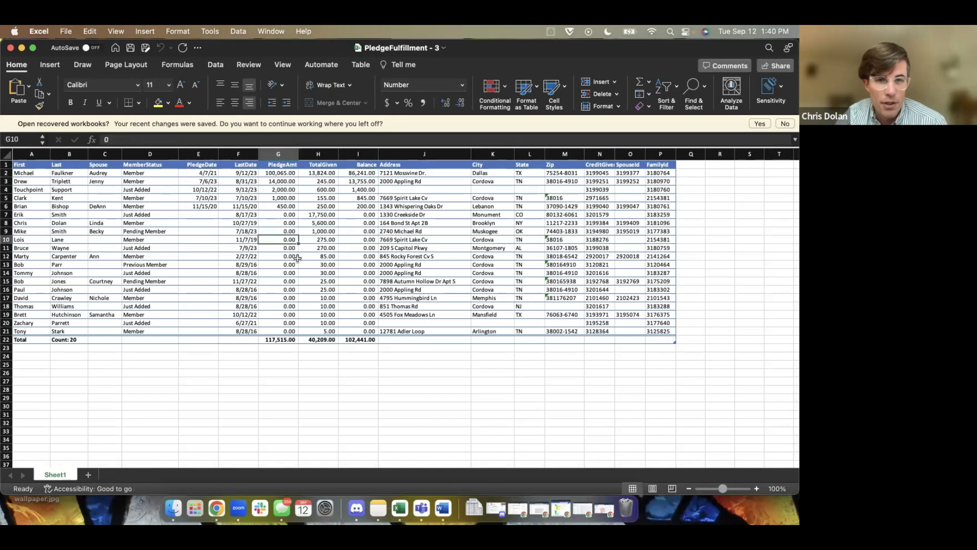
pyautogui.click(308, 214)
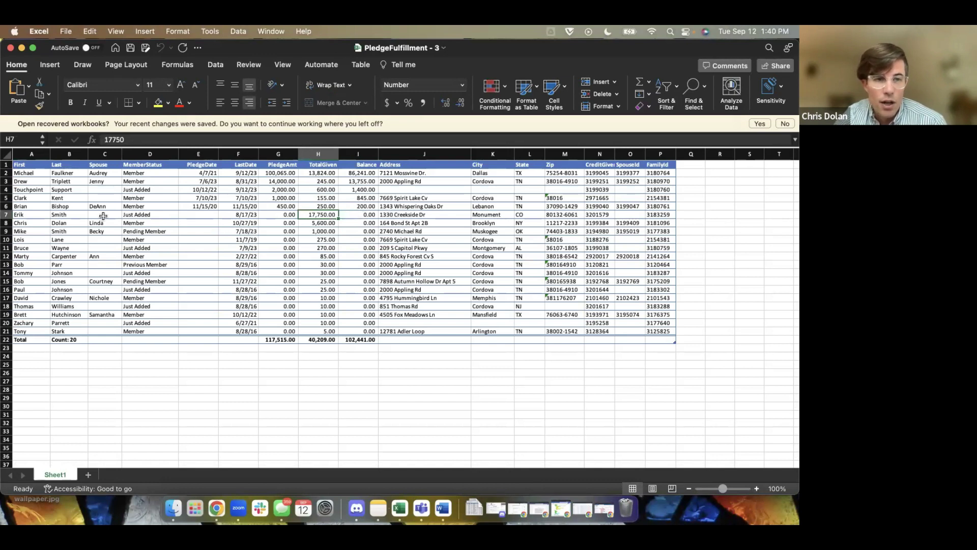
pyautogui.click(28, 214)
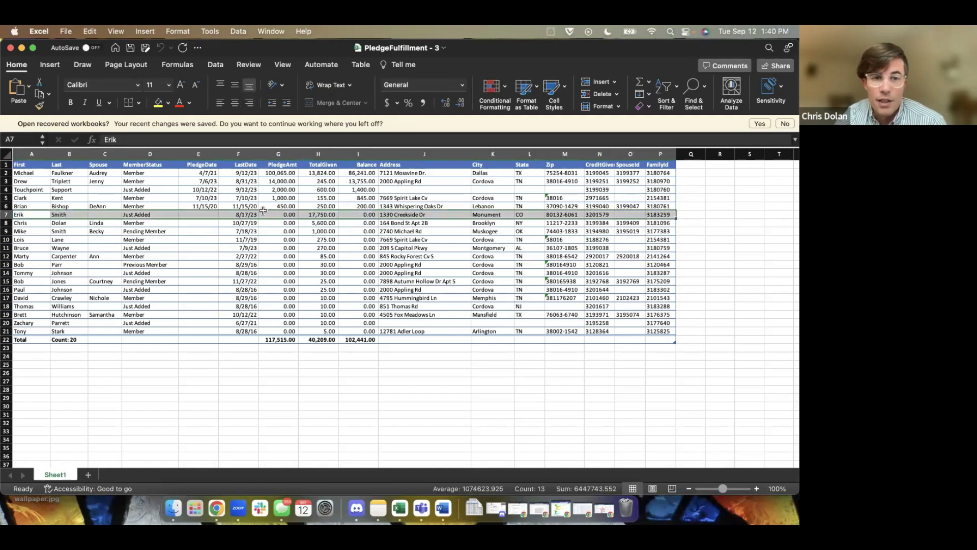
pyautogui.click(285, 199)
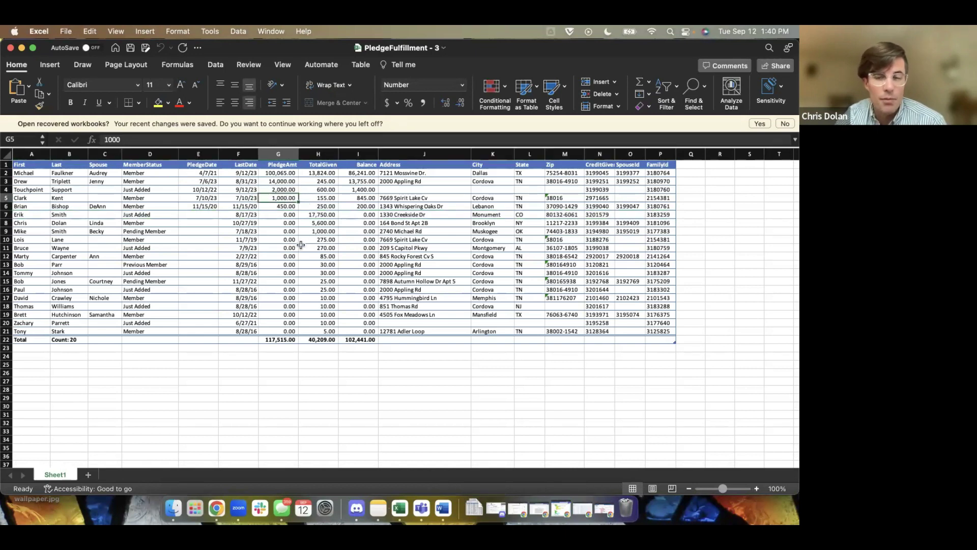
# Close the PledgeFulfillment - 3 workbook and return to the Pledges page in Chrome
pyautogui.click(11, 48)
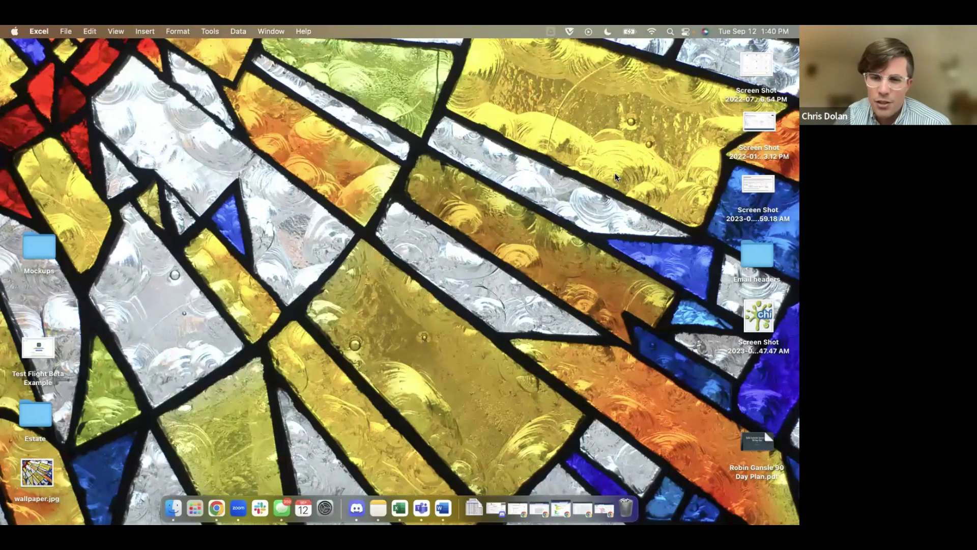
pyautogui.hotkey('ctrl', 'Right')
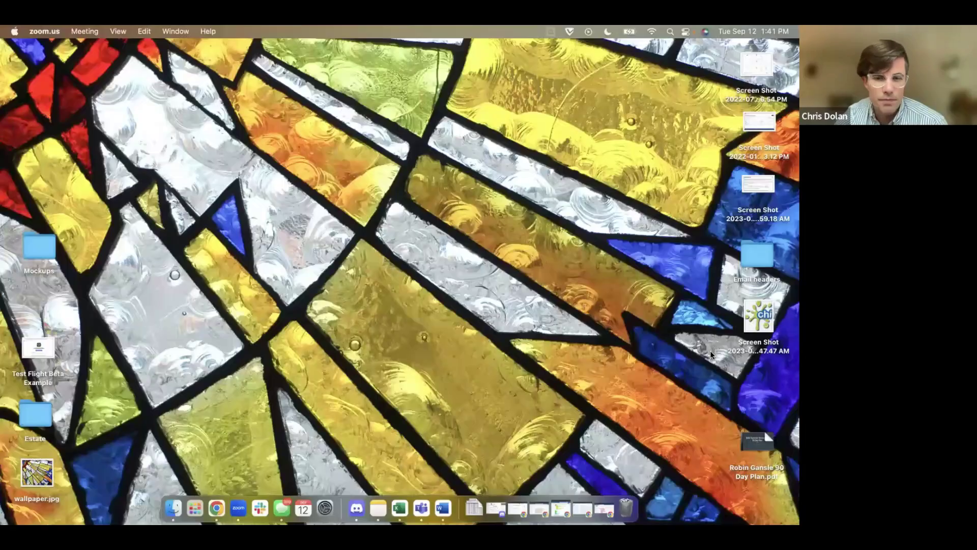
pyautogui.hotkey('ctrl', 'Right')
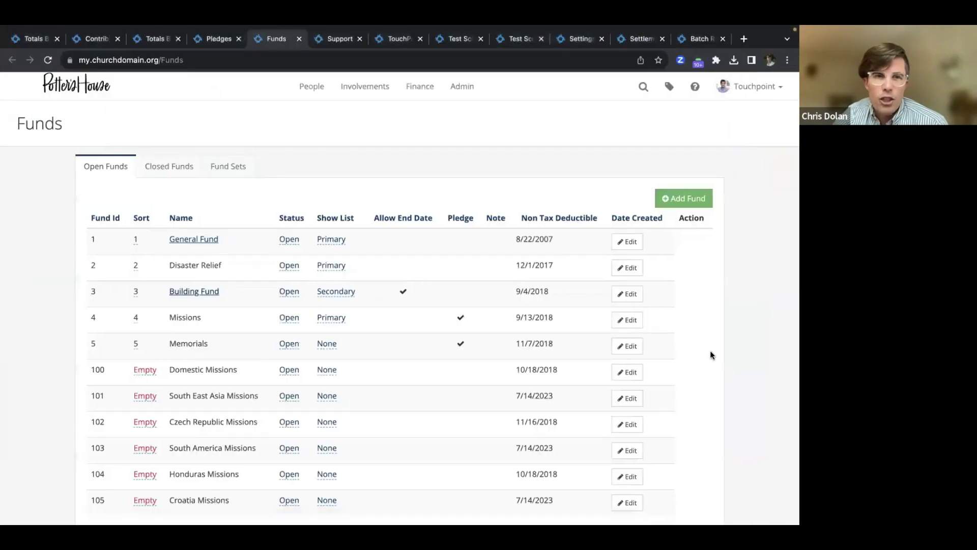
pyautogui.click(219, 39)
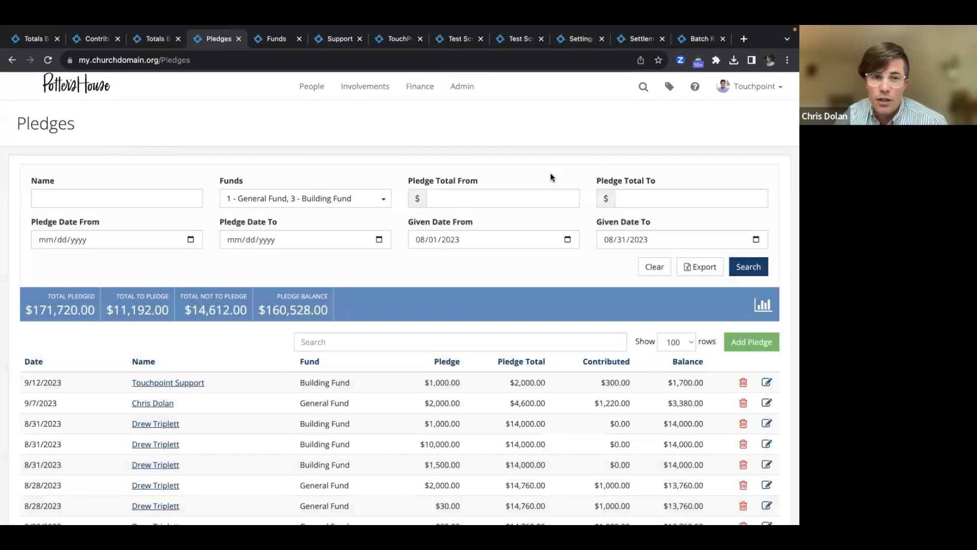
# Highlight the Given Date range labels and the Pledge Date range labels, and select the month in Pledge Date To
pyautogui.moveTo(408, 222); pyautogui.dragTo(633, 229)
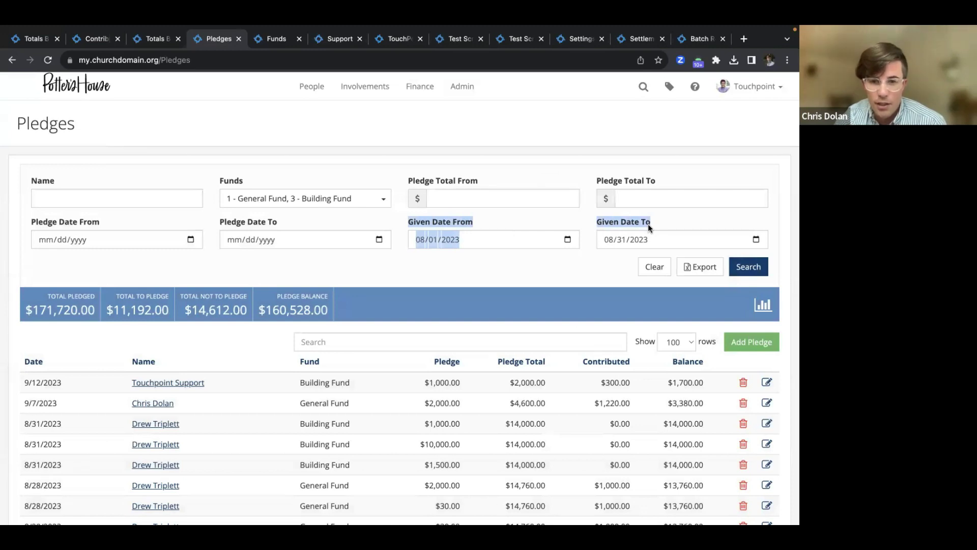
pyautogui.moveTo(31, 220); pyautogui.dragTo(278, 224)
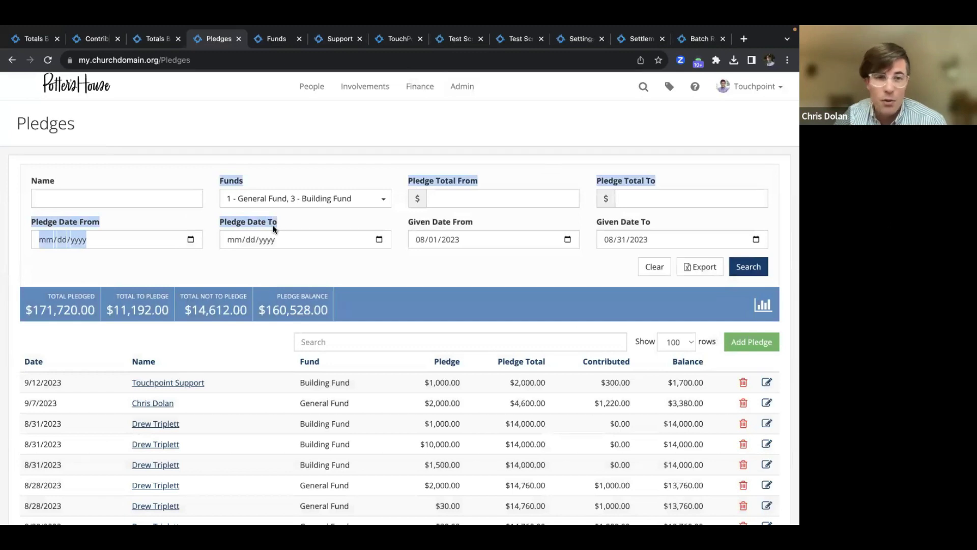
pyautogui.click(236, 241)
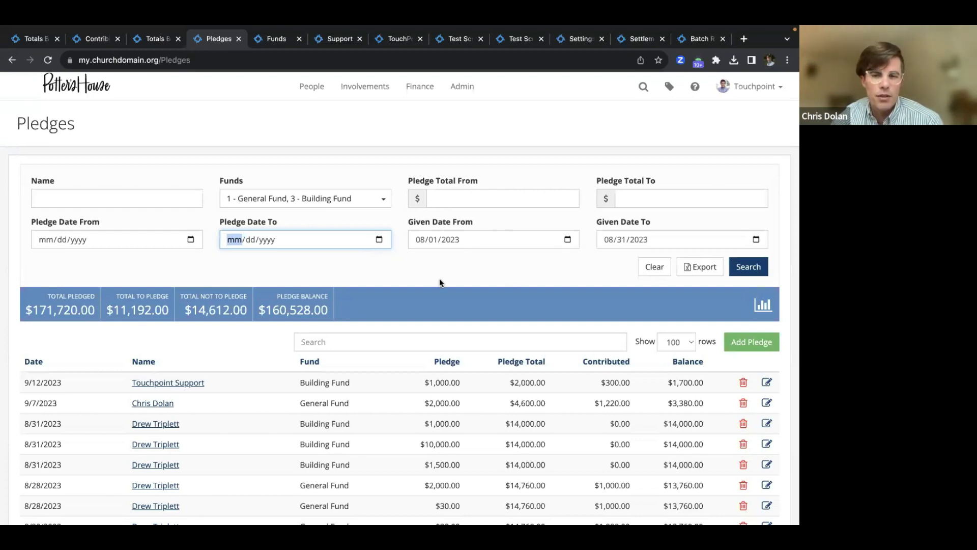
# Highlight the Total To Pledge and Total Not To Pledge figures and look through the list of pledges
pyautogui.moveTo(178, 292)
pyautogui.mouseDown()
pyautogui.moveTo(247, 312)
pyautogui.moveTo(172, 294)
pyautogui.moveTo(181, 296)
pyautogui.mouseUp()
pyautogui.click(247, 312)
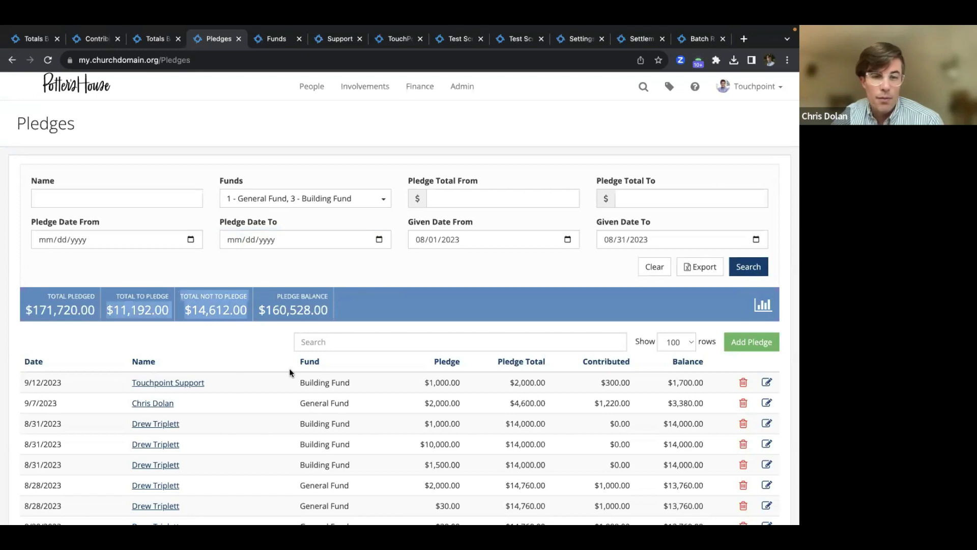
pyautogui.scroll(-5, 146, 390)
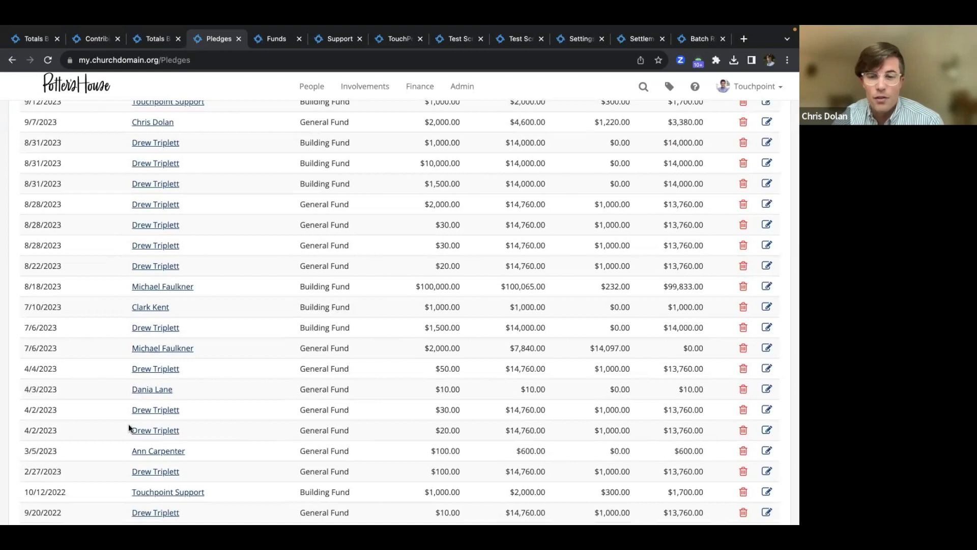
pyautogui.scroll(4, 187, 288)
pyautogui.moveTo(182, 234); pyautogui.dragTo(247, 241)
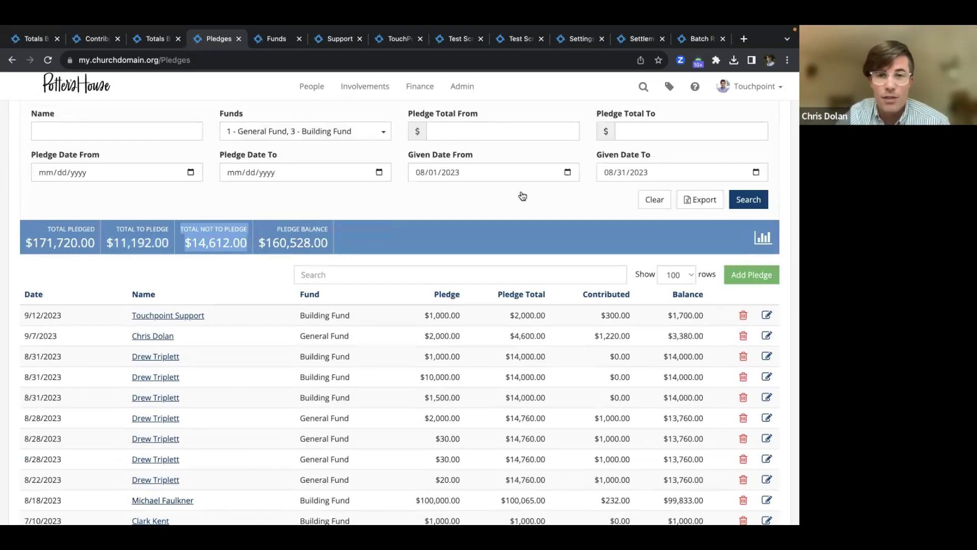
# Clear the given date filters on the Pledges page and switch to the Finance Roundtable 2 presentation
pyautogui.click(645, 200)
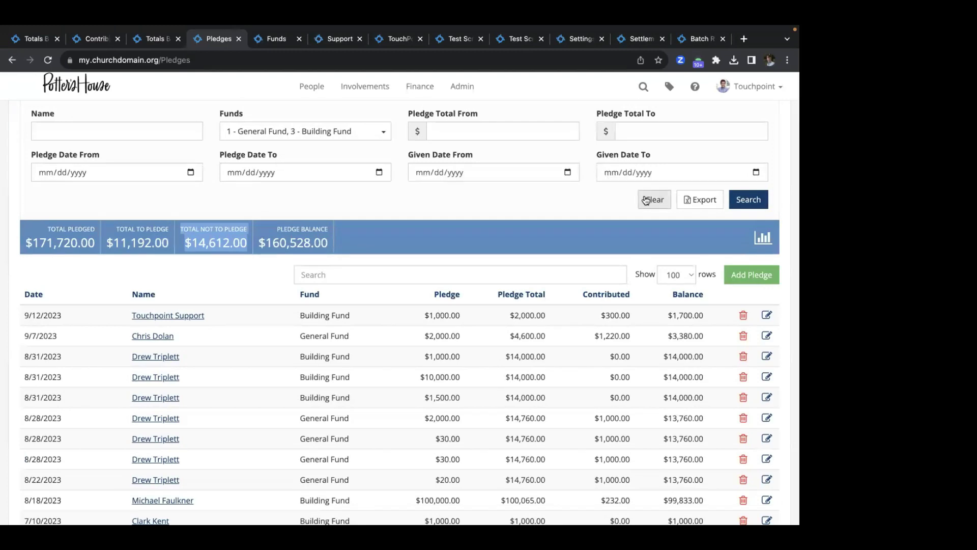
pyautogui.hotkey('ctrl', 'Right')
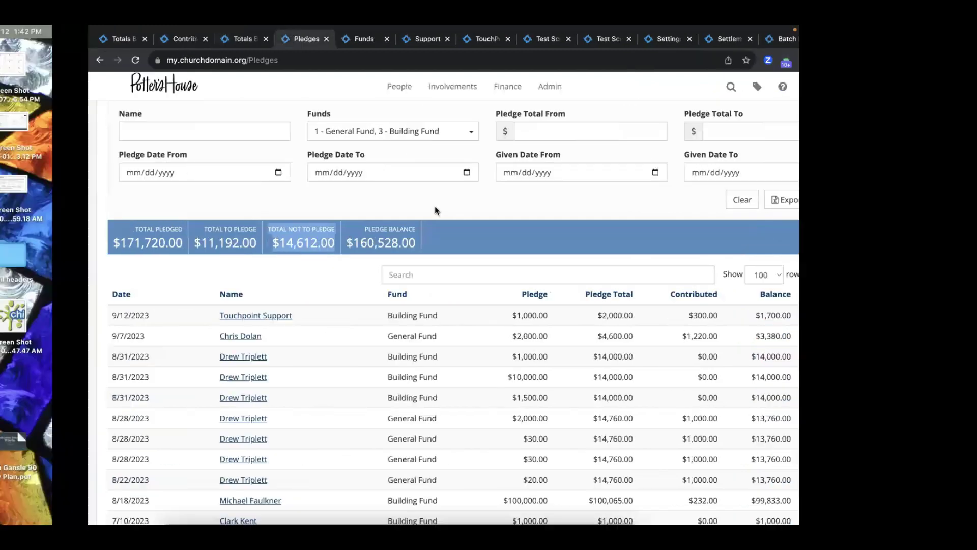
pyautogui.hotkey('ctrl', 'Left')
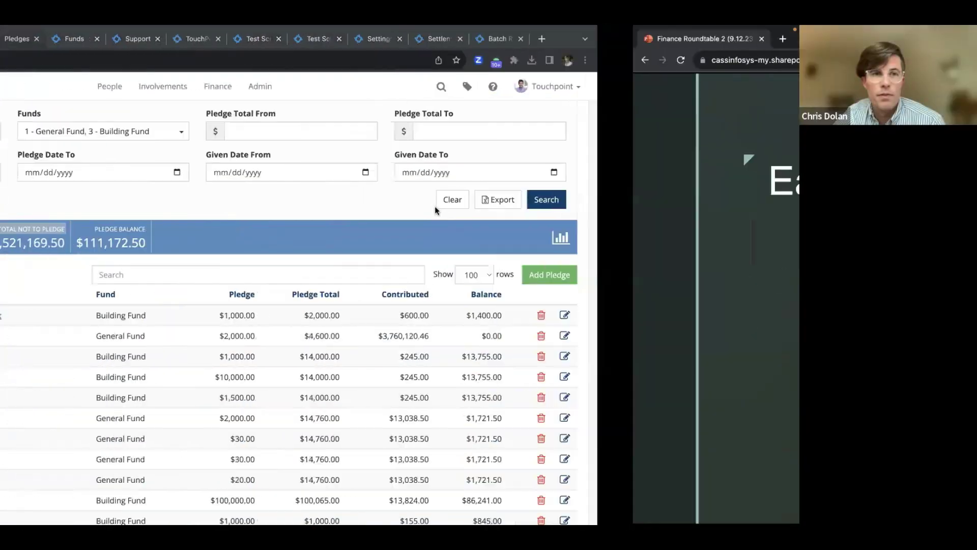